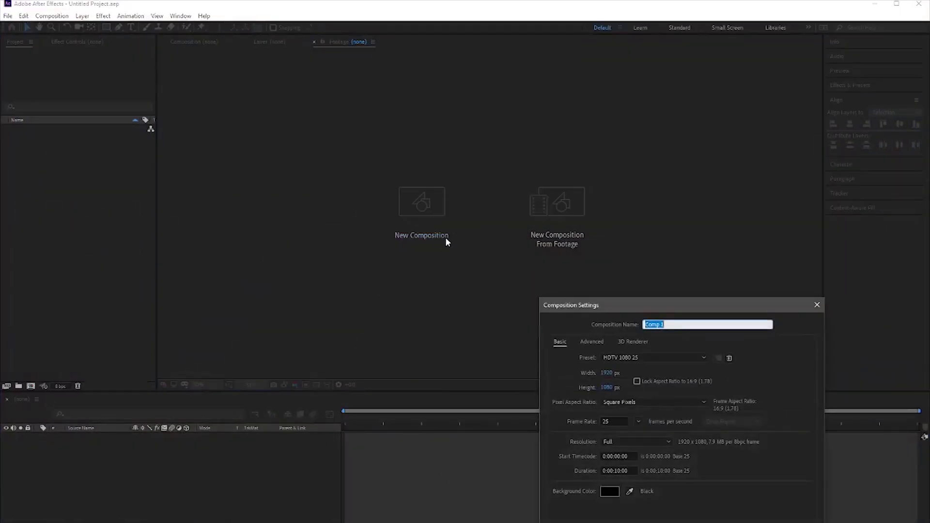
- Create a composition named Main with the preset HDTV 1080 25 settings and add an empty shape layer to it
{"action": "type", "text": "Main"}
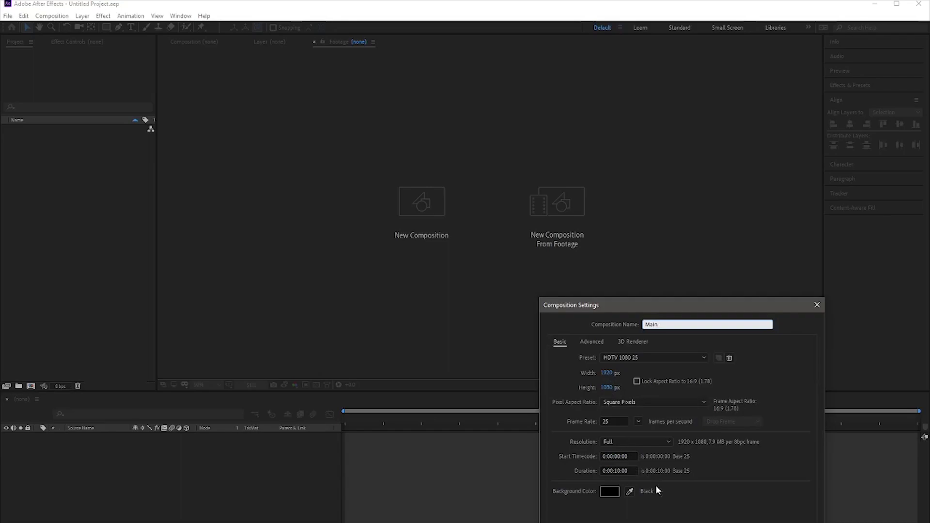
{"action": "key", "text": "Return"}
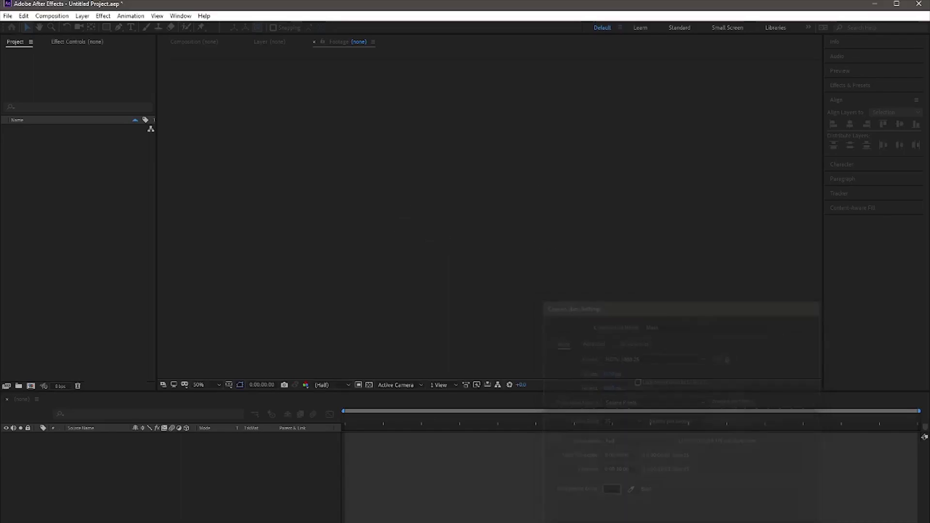
{"action": "right_click", "coordinate": [107, 461]}
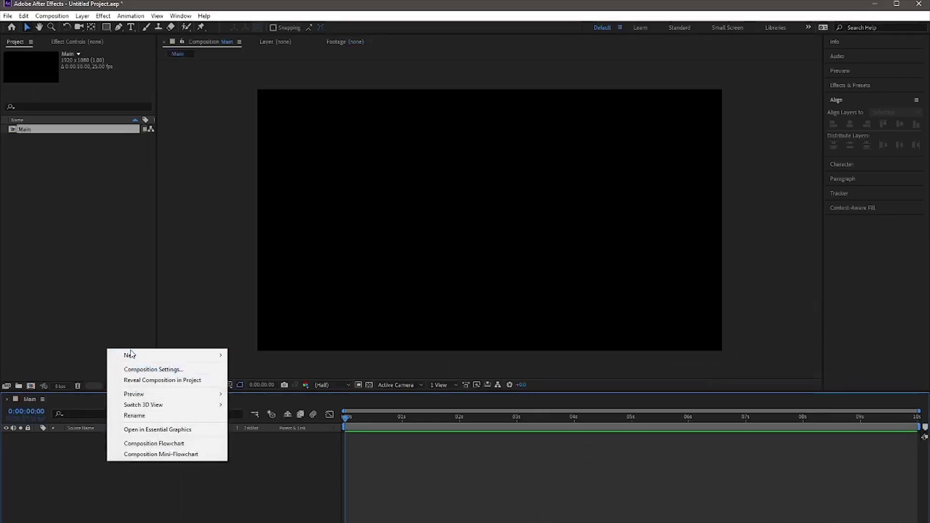
{"action": "mouse_move", "coordinate": [130, 355]}
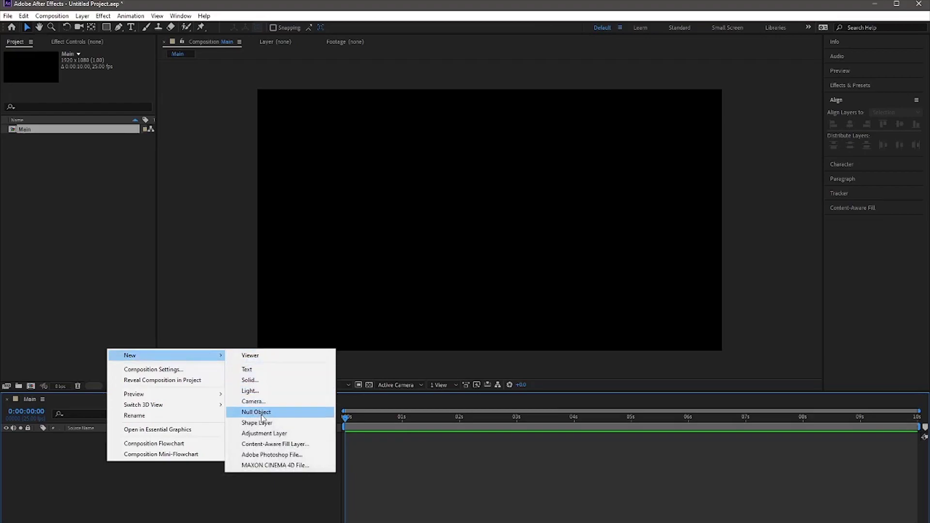
{"action": "left_click", "coordinate": [261, 424]}
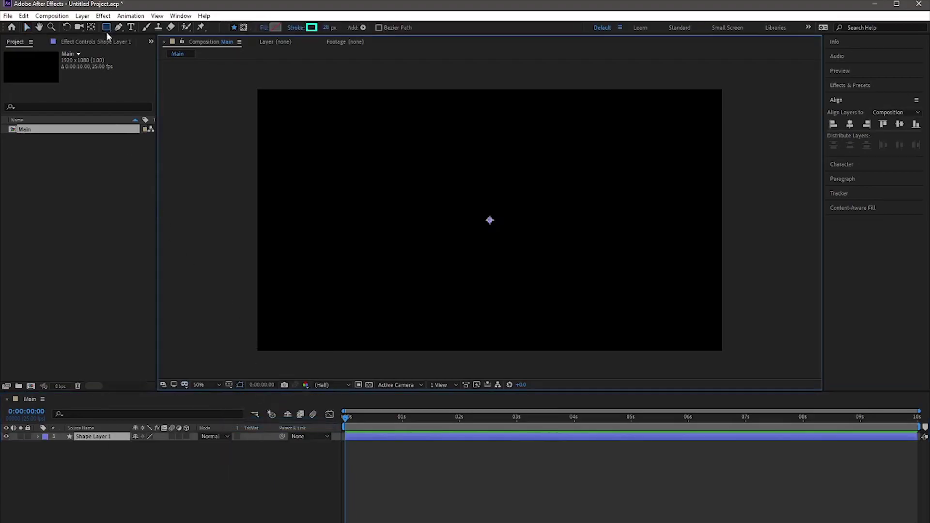
- Draw a cyan outlined circle on the shape layer, centre its anchor point, and align the layer to the composition's centre
{"action": "left_click_drag", "start_coordinate": [109, 30], "coordinate": [158, 48]}
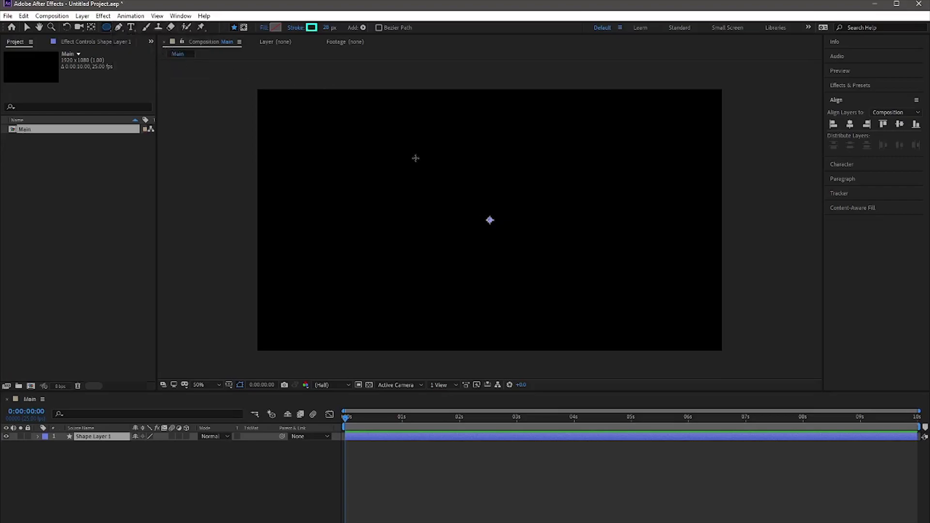
{"action": "left_click_drag", "start_coordinate": [430, 154], "coordinate": [527, 251]}
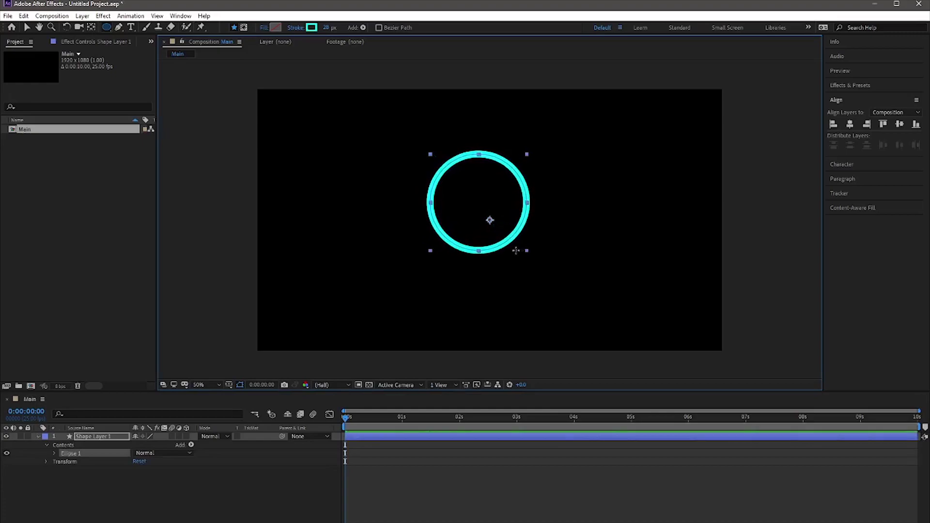
{"action": "left_click", "coordinate": [113, 444]}
{"action": "double_click", "coordinate": [90, 27]}
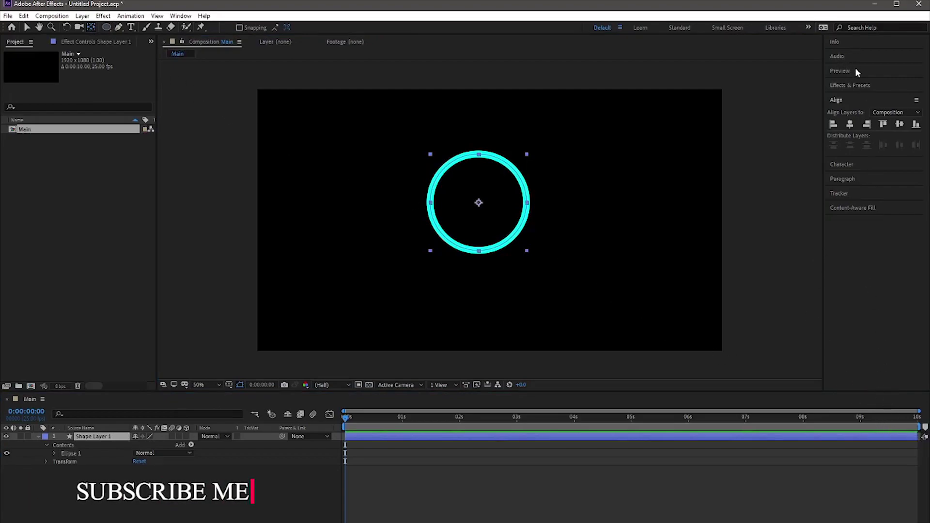
{"action": "left_click", "coordinate": [850, 124]}
{"action": "left_click", "coordinate": [899, 124]}
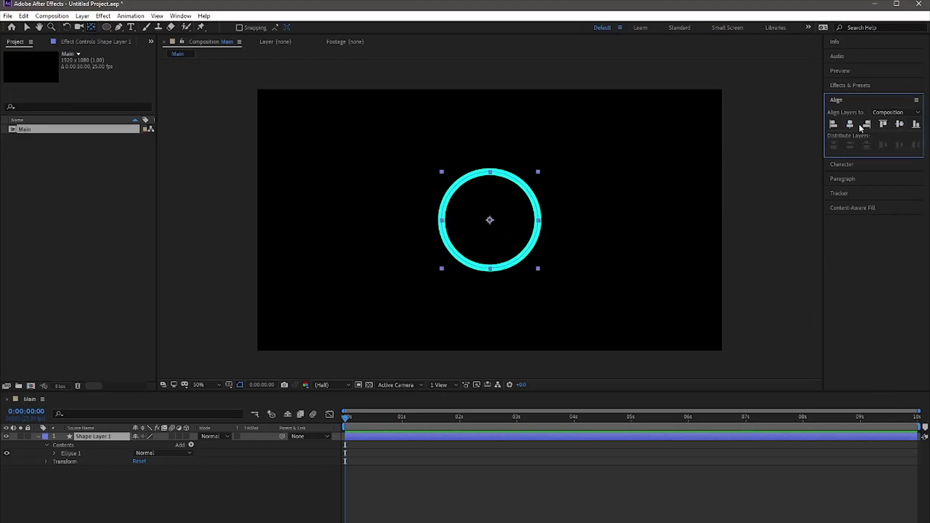
- Add a red 1920 x 1080 px solid and place it beneath the shape layer as the background
{"action": "left_click", "coordinate": [36, 436]}
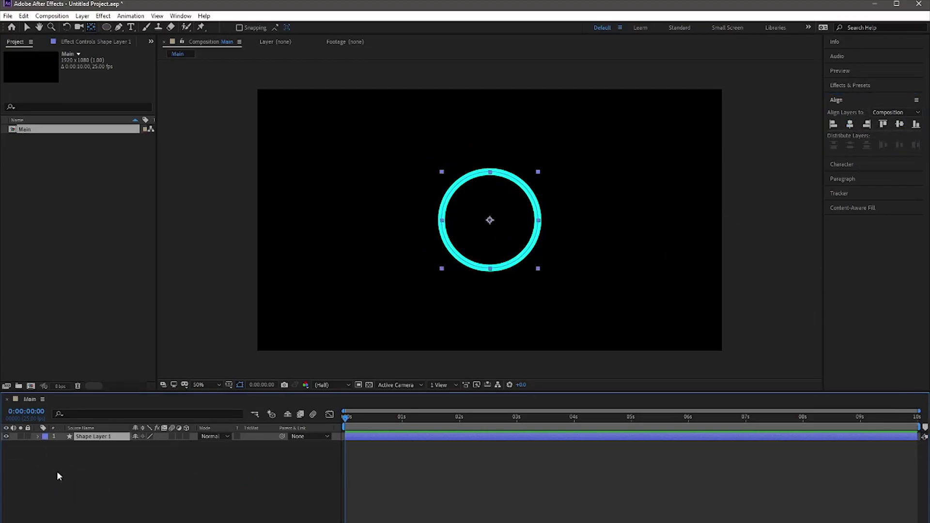
{"action": "right_click", "coordinate": [70, 471]}
{"action": "mouse_move", "coordinate": [105, 367]}
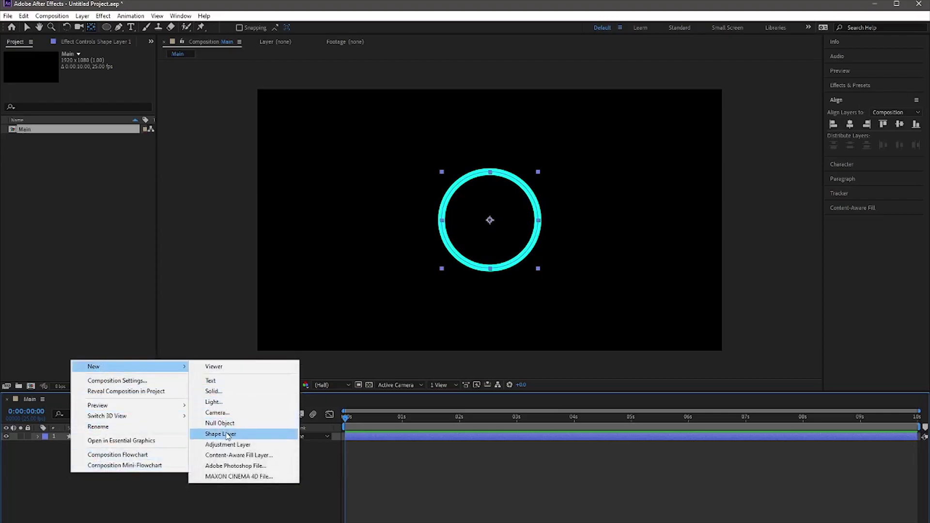
{"action": "left_click", "coordinate": [226, 393]}
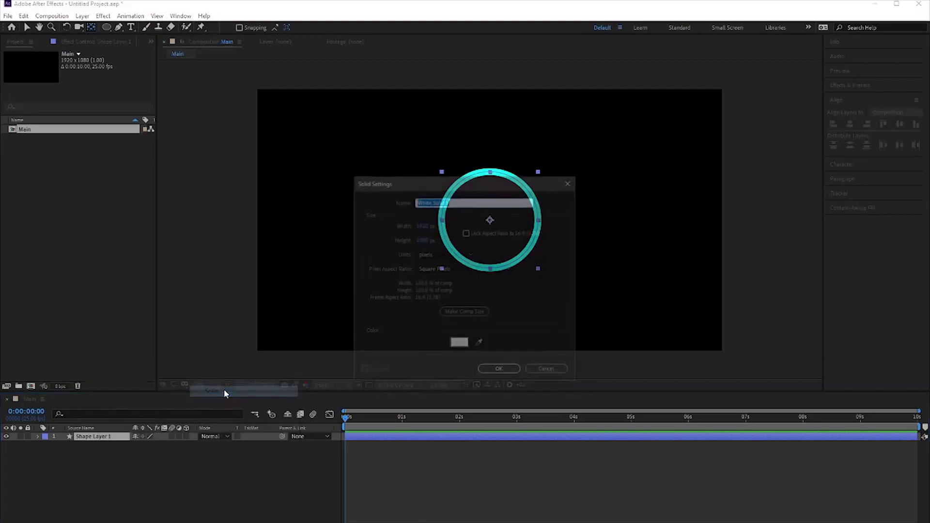
{"action": "left_click", "coordinate": [461, 345]}
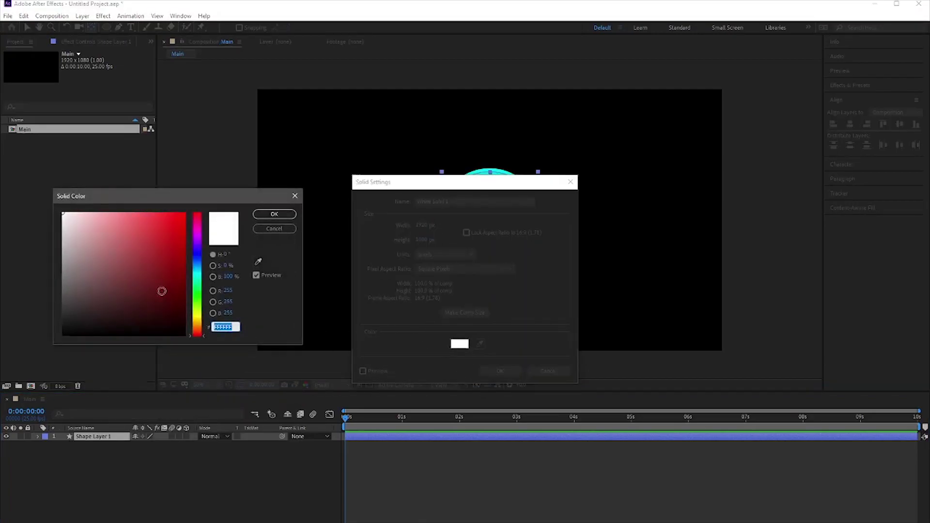
{"action": "left_click_drag", "start_coordinate": [162, 291], "coordinate": [194, 205]}
{"action": "left_click", "coordinate": [274, 214]}
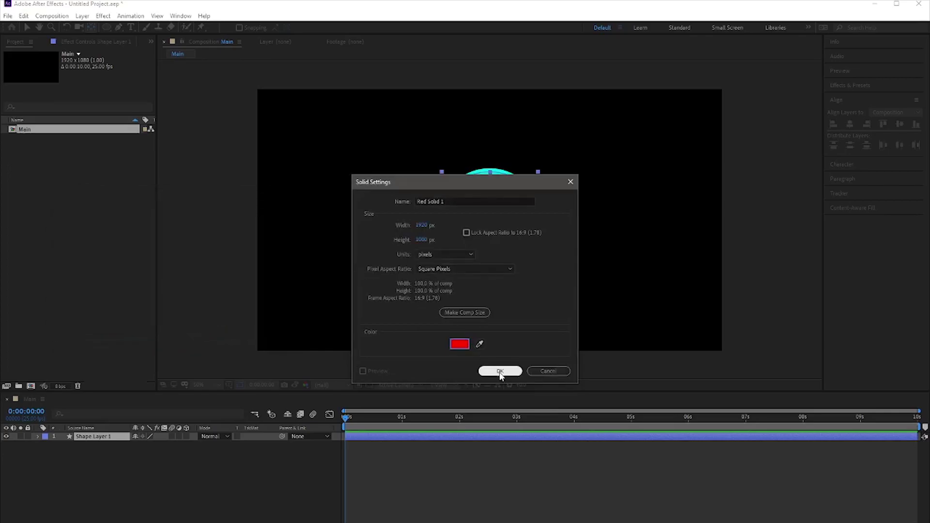
{"action": "left_click", "coordinate": [500, 370]}
{"action": "left_click", "coordinate": [87, 444]}
{"action": "left_click_drag", "start_coordinate": [93, 437], "coordinate": [95, 448]}
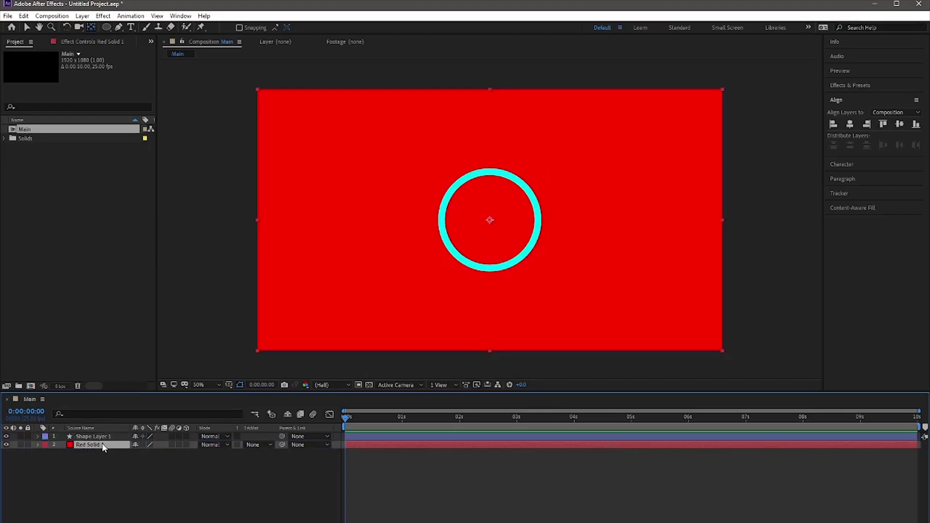
- Add Trim Paths to the contents of Shape Layer 1 and expand its properties
{"action": "left_click", "coordinate": [85, 437]}
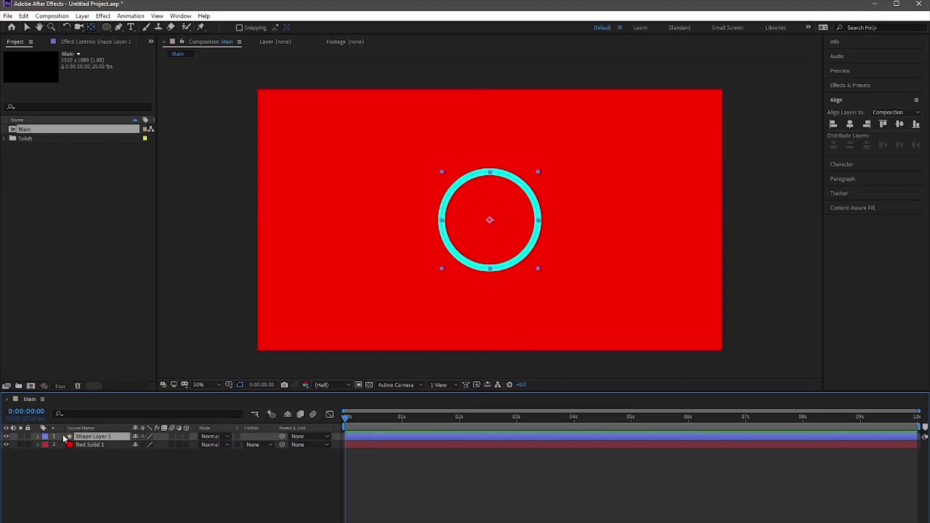
{"action": "left_click", "coordinate": [38, 437]}
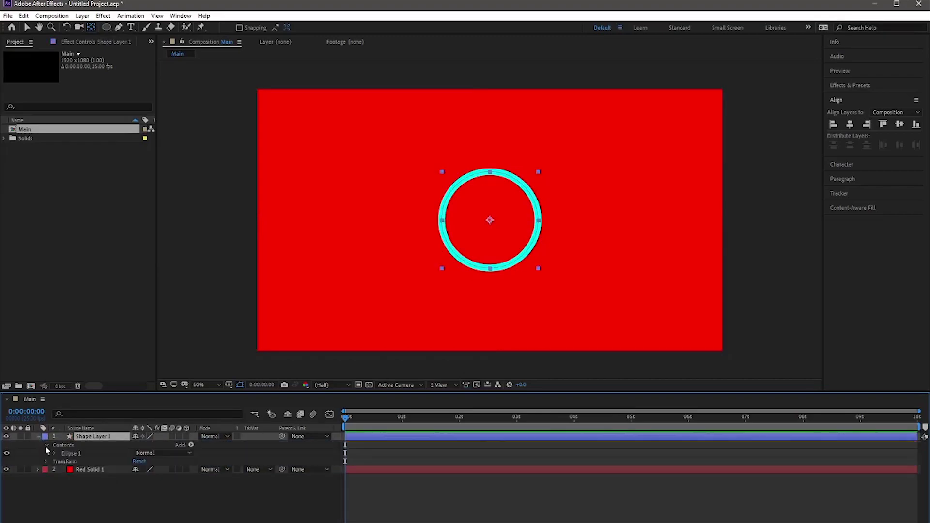
{"action": "left_click", "coordinate": [191, 444]}
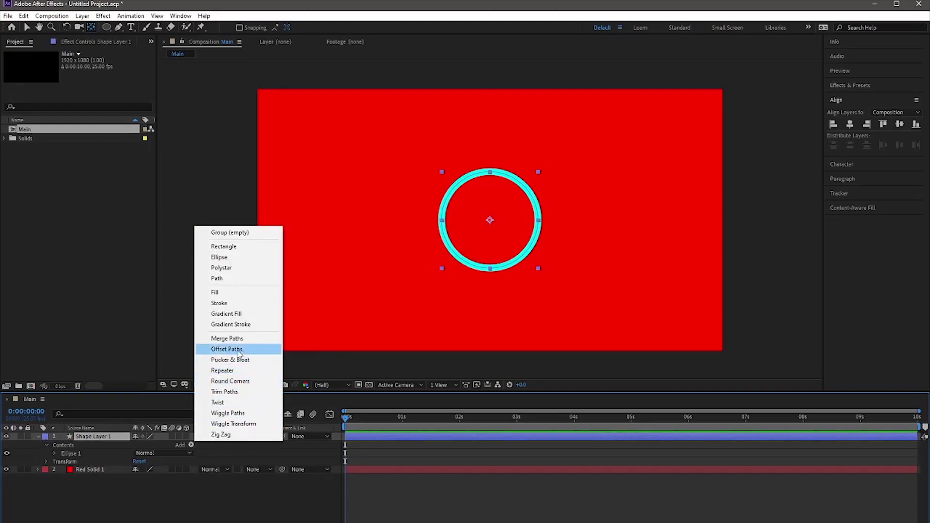
{"action": "left_click", "coordinate": [227, 392]}
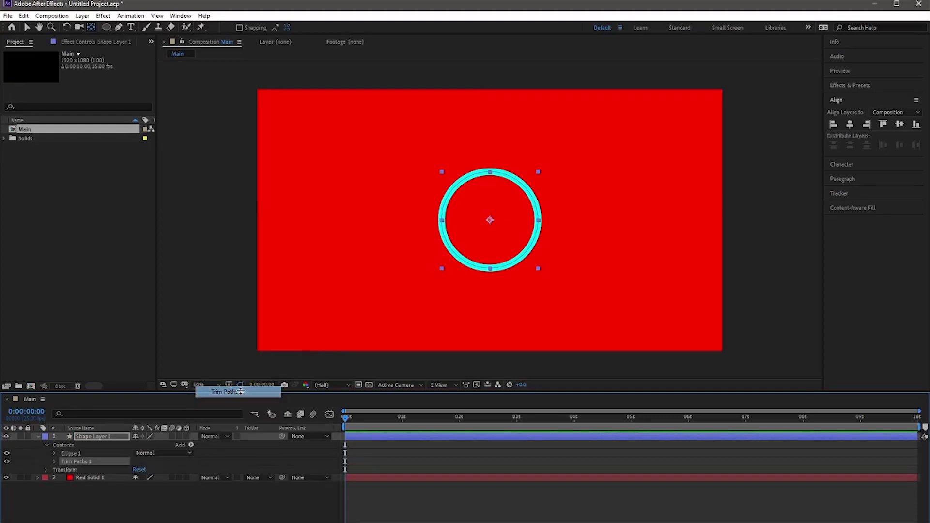
{"action": "left_click", "coordinate": [54, 460]}
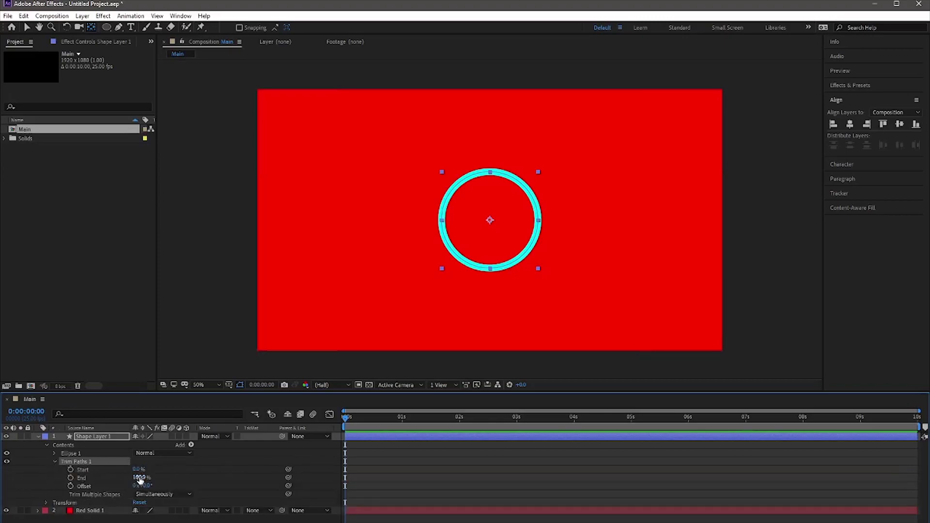
- Trim the circle to its upper arc with a Trim Paths Offset of -77° and an End of 45%
{"action": "left_click_drag", "start_coordinate": [137, 477], "coordinate": [136, 477]}
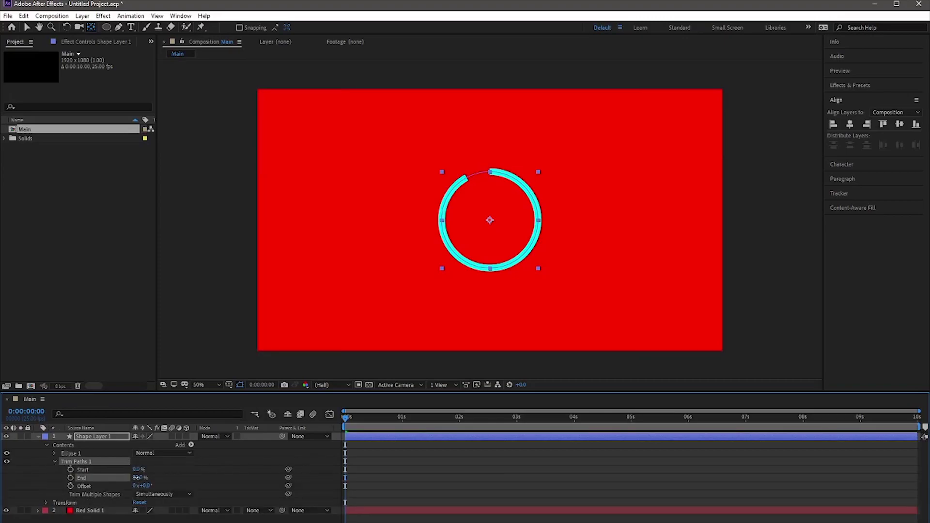
{"action": "left_click", "coordinate": [144, 485]}
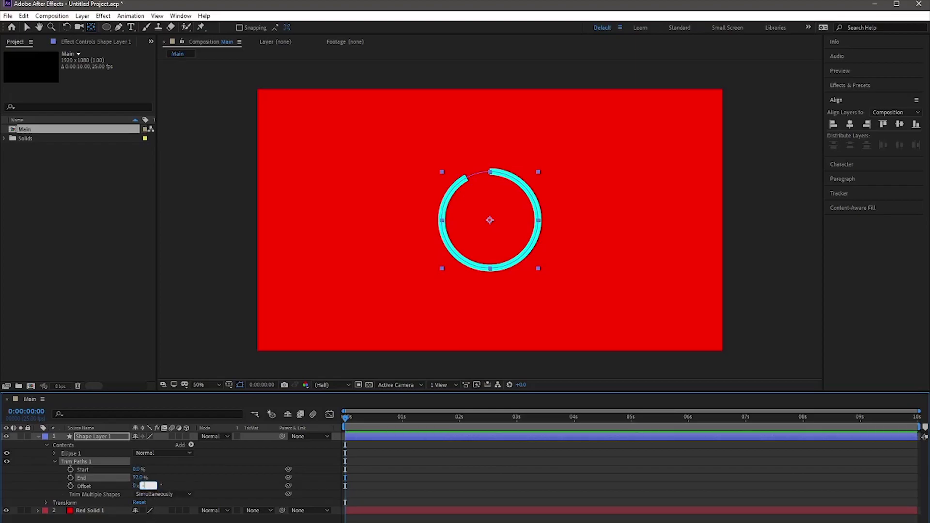
{"action": "type", "text": "-77"}
{"action": "key", "text": "Return"}
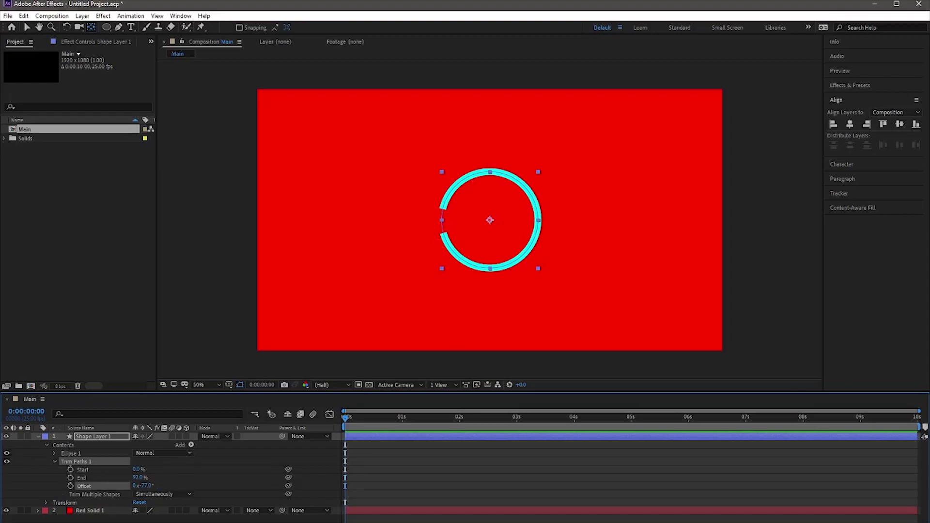
{"action": "left_click", "coordinate": [137, 477]}
{"action": "type", "text": "45"}
{"action": "key", "text": "Return"}
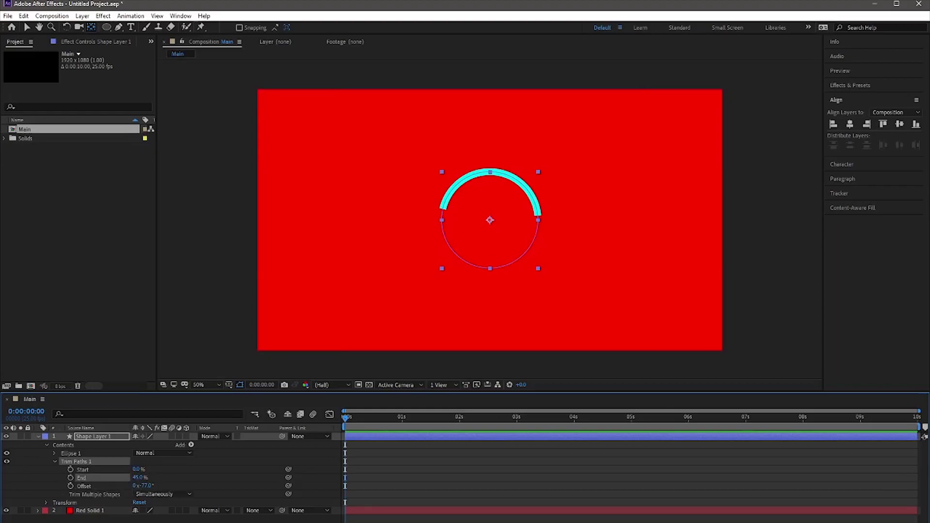
- Show the rulers and place a horizontal guide through the circle's centre
{"action": "left_click", "coordinate": [228, 384]}
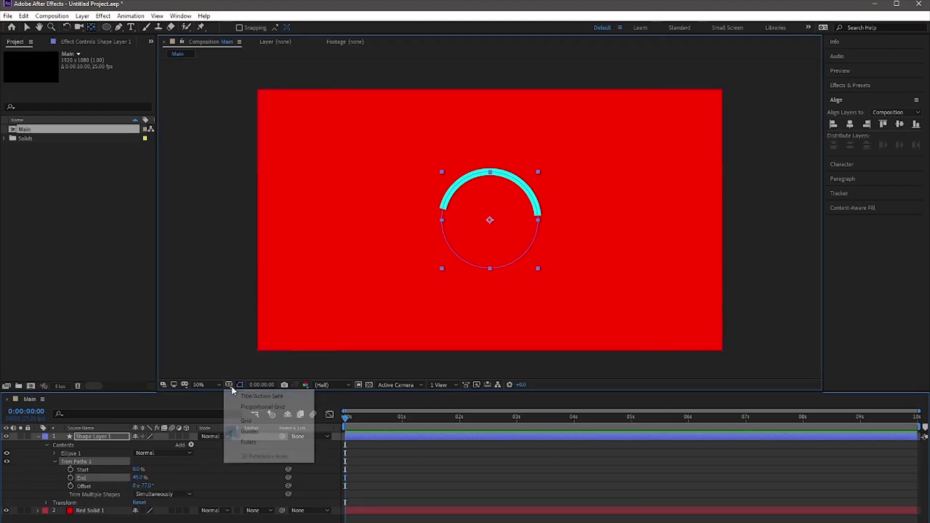
{"action": "left_click", "coordinate": [252, 441]}
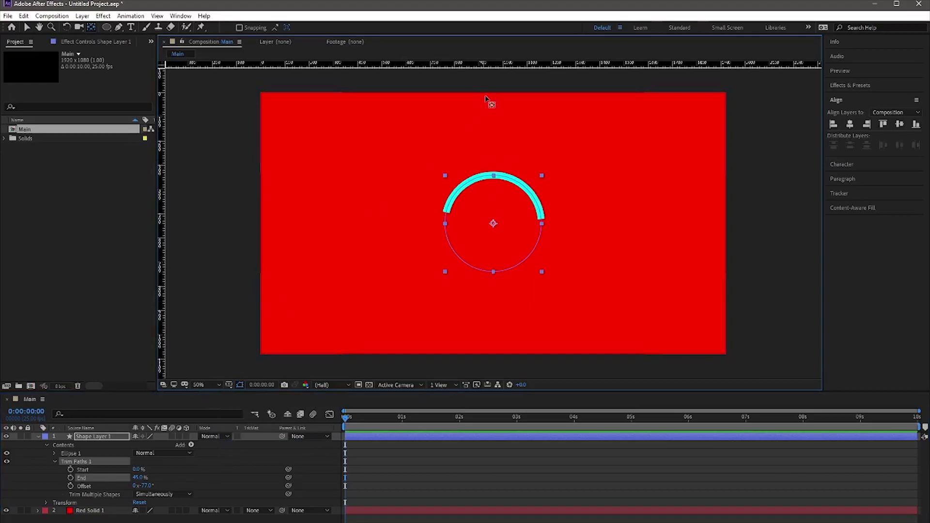
{"action": "left_click_drag", "start_coordinate": [501, 72], "coordinate": [511, 223]}
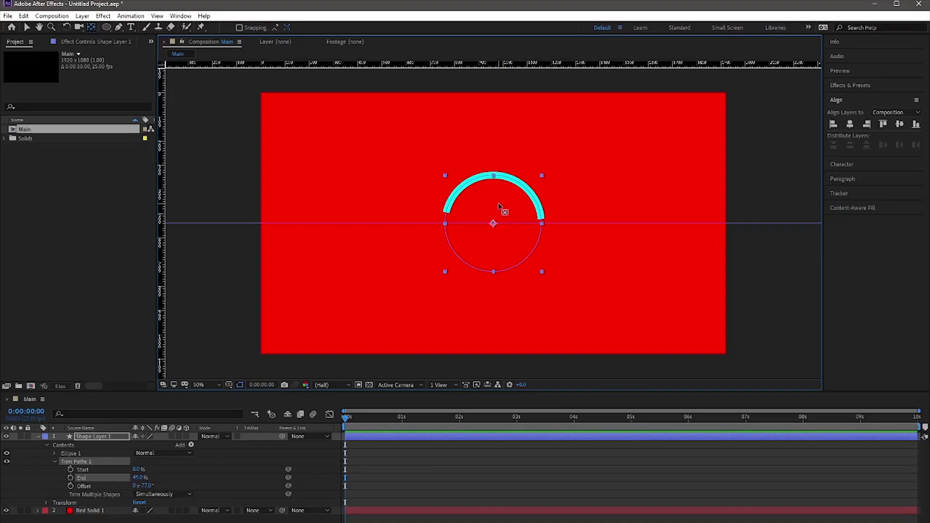
- Place a second horizontal guide above the centre one, level with the left end of the arc
{"action": "left_click", "coordinate": [27, 27]}
{"action": "key", "text": "period"}
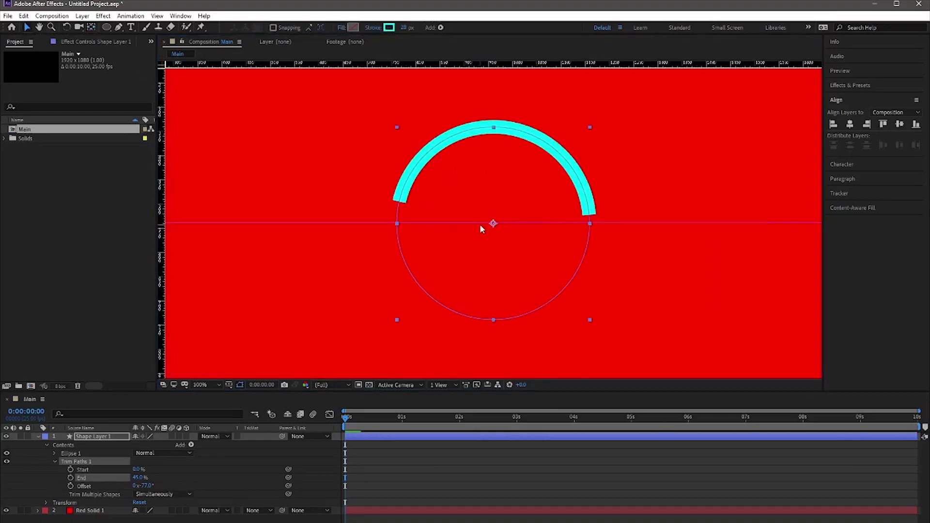
{"action": "key", "text": "period"}
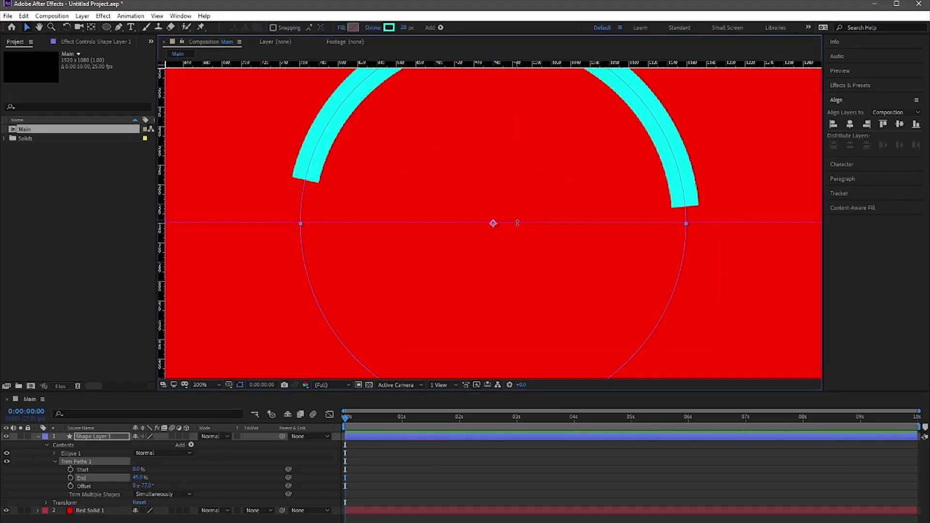
{"action": "left_click_drag", "start_coordinate": [501, 64], "coordinate": [476, 176]}
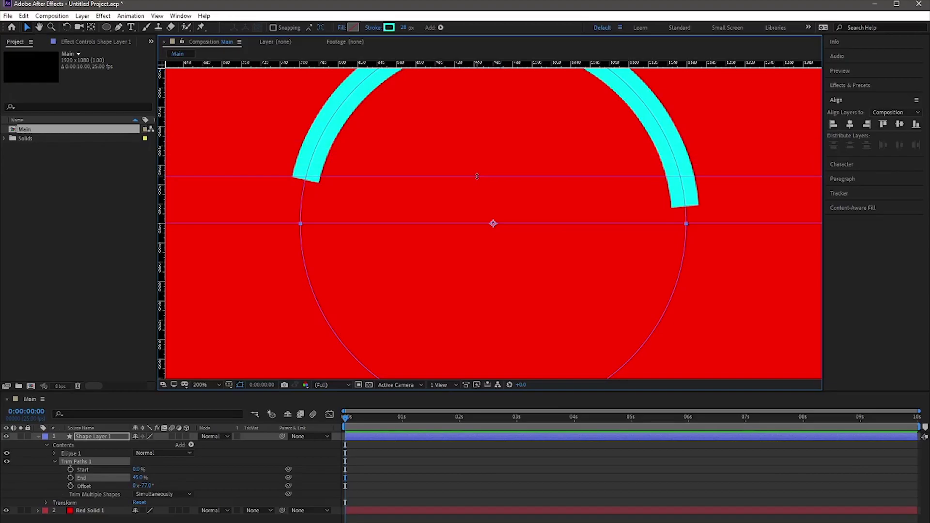
{"action": "key", "text": "comma"}
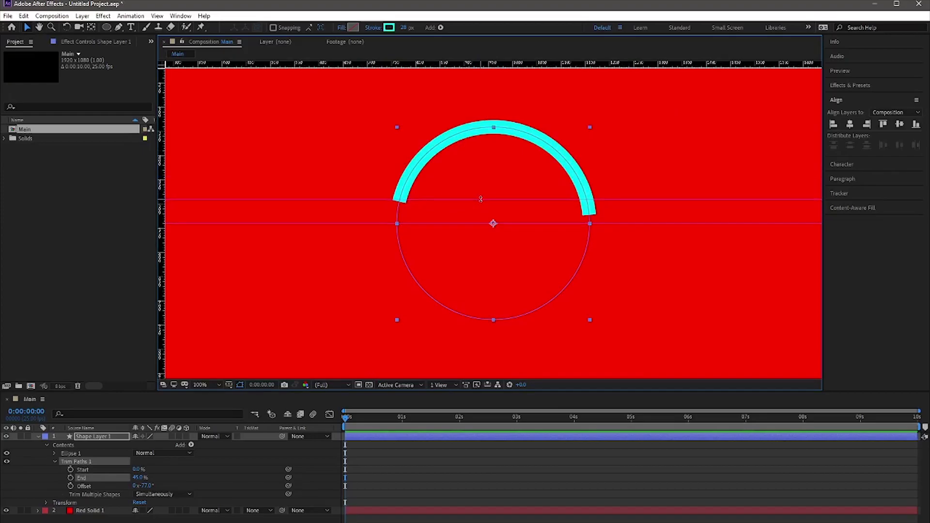
{"action": "key", "text": "comma"}
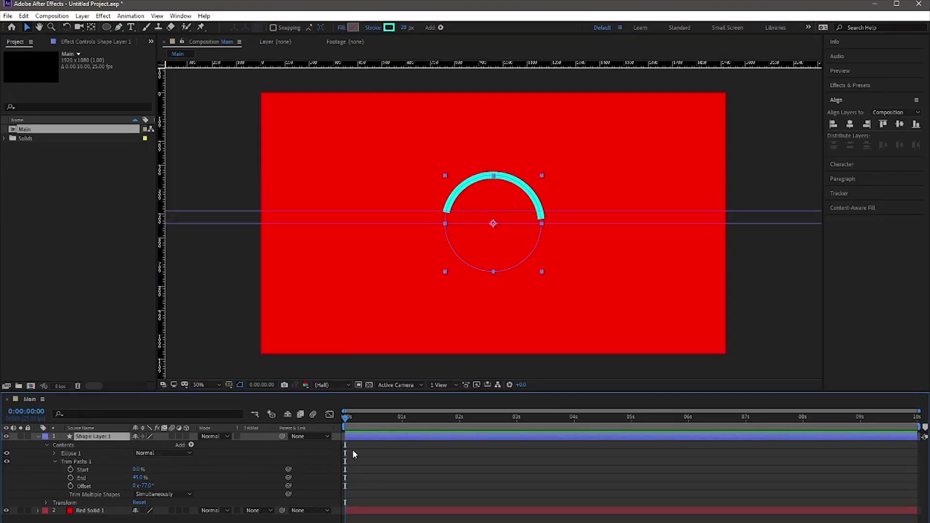
- Set a keyframe for the Trim Paths End value at 0:00:00:20
{"action": "key", "text": "equal"}
{"action": "key", "text": "equal"}
{"action": "key", "text": "equal"}
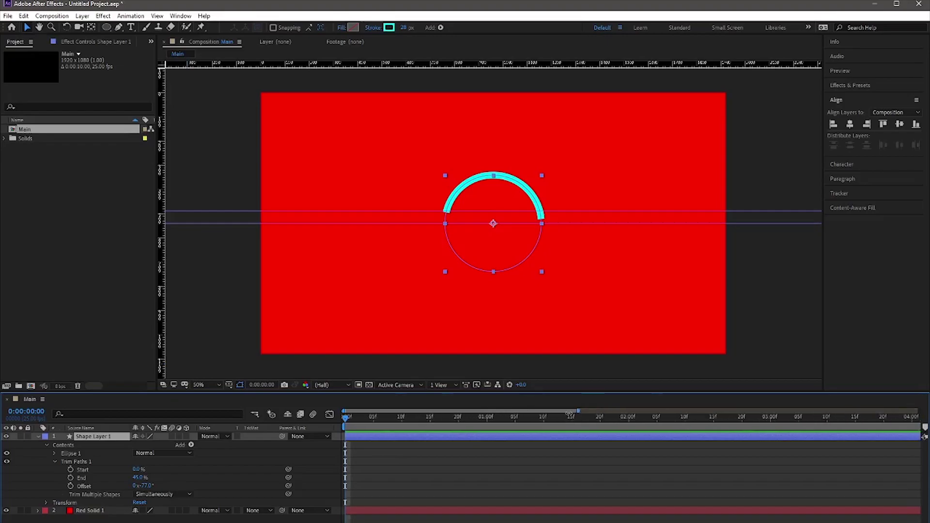
{"action": "left_click", "coordinate": [466, 425]}
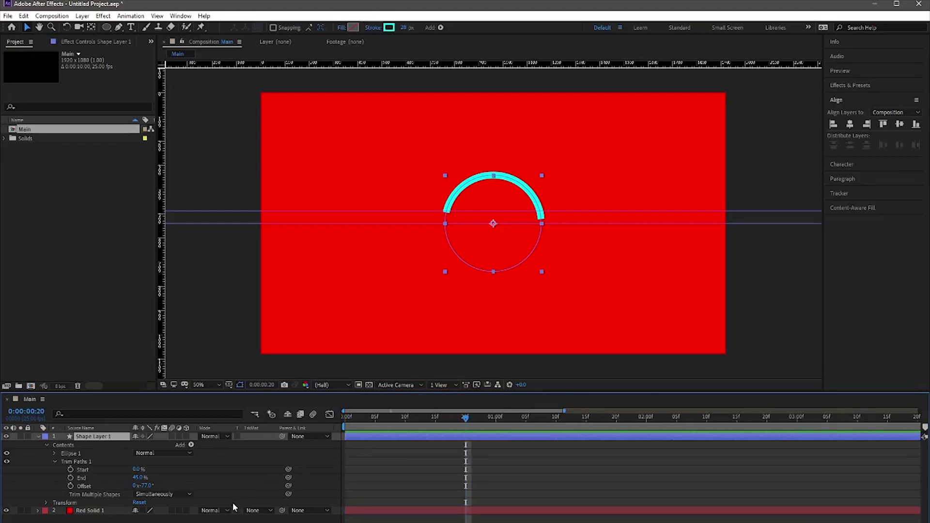
{"action": "left_click", "coordinate": [70, 478]}
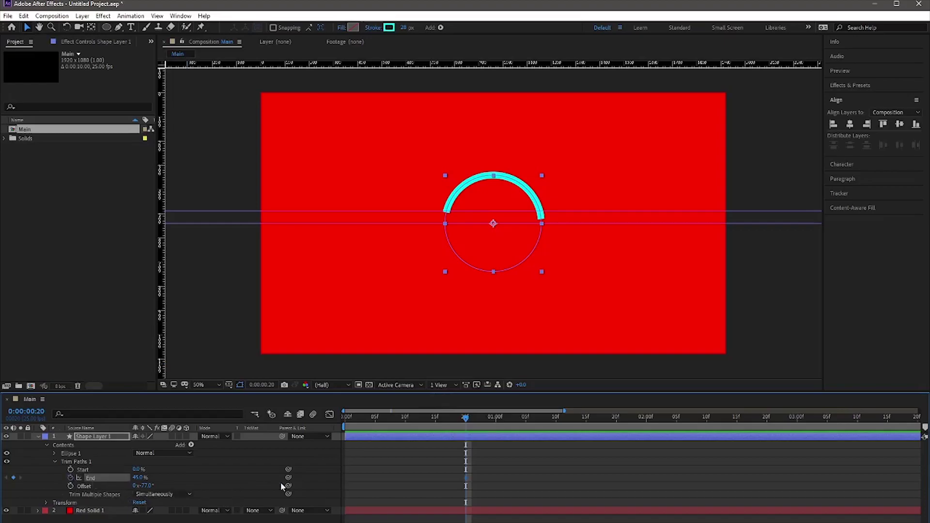
- Keyframe the Trim Paths End value at 0% on the composition's first frame
{"action": "left_click_drag", "start_coordinate": [379, 424], "coordinate": [345, 417]}
{"action": "left_click", "coordinate": [139, 477]}
{"action": "type", "text": "0"}
{"action": "key", "text": "Return"}
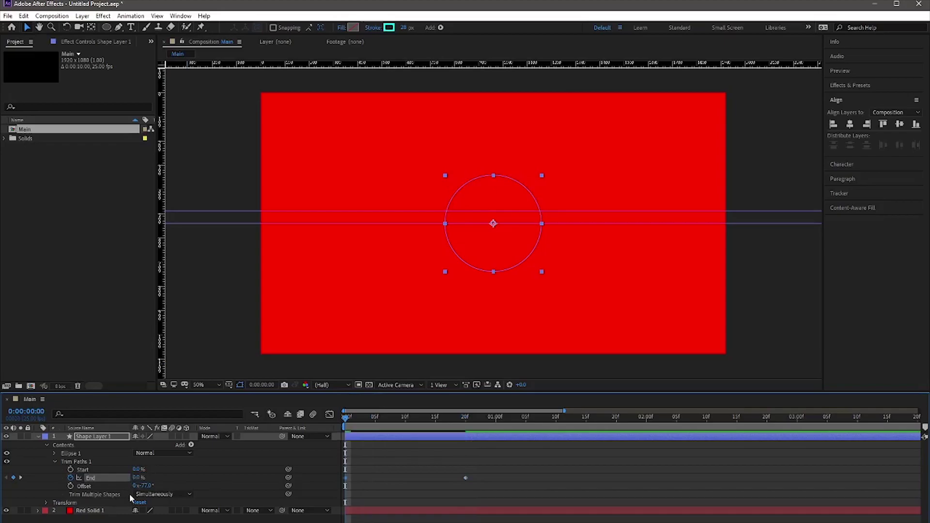
- Set the red solid's track matte to Alpha Matte "Shape Layer 1" and preview the arc drawing on
{"action": "left_click", "coordinate": [255, 511]}
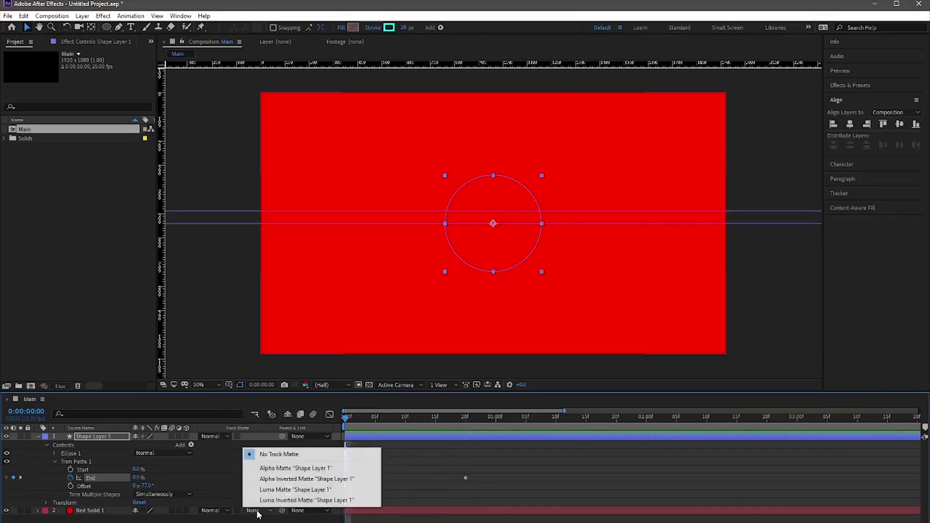
{"action": "left_click", "coordinate": [279, 468]}
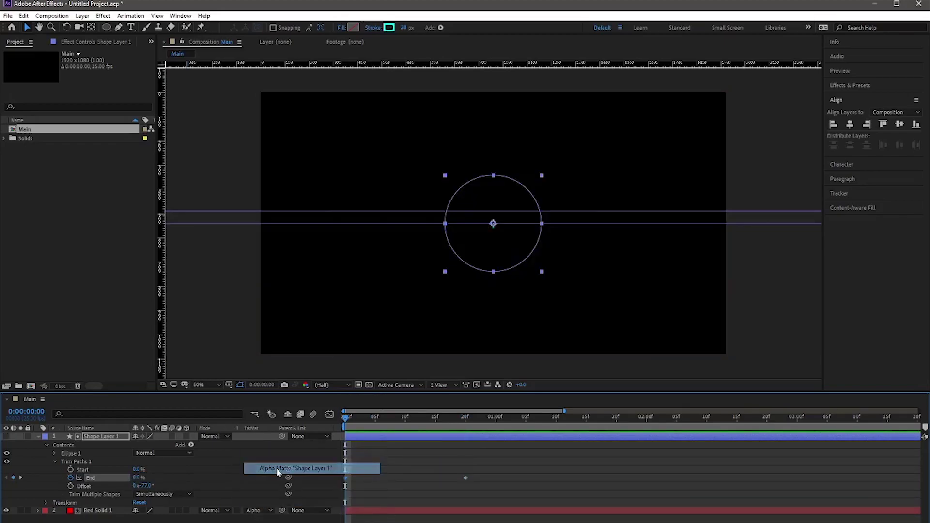
{"action": "key", "text": "space"}
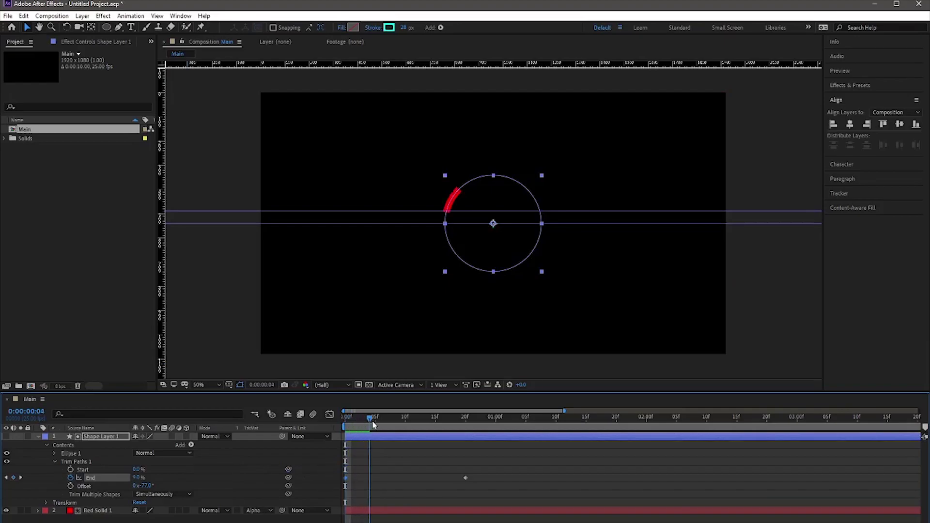
- Mask the red solid with a rectangle covering the frame above the upper guide, and preview the cropped arc
{"action": "left_click", "coordinate": [38, 435]}
{"action": "left_click", "coordinate": [99, 444]}
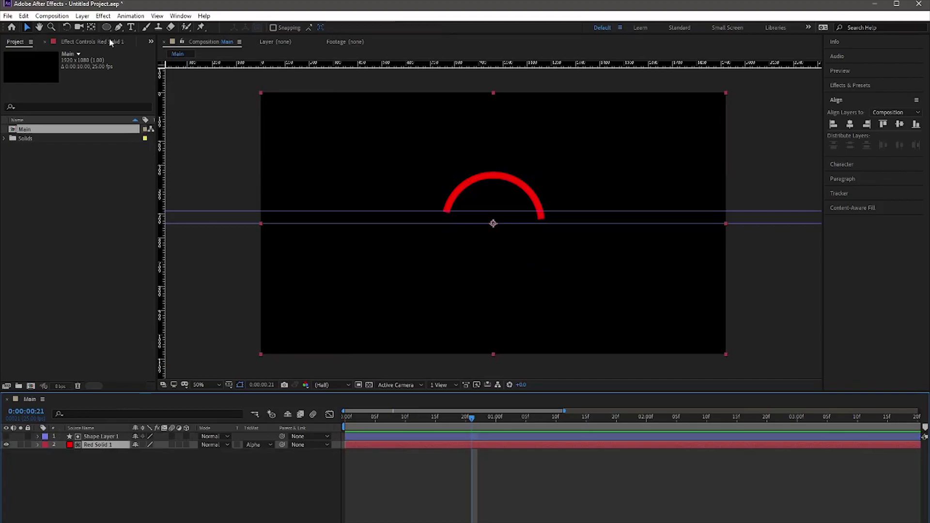
{"action": "left_click_drag", "start_coordinate": [106, 27], "coordinate": [135, 27]}
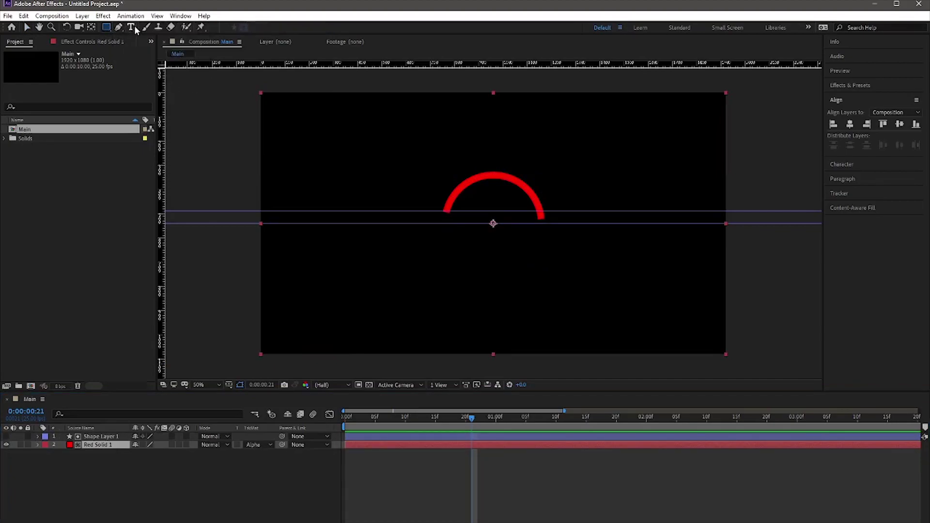
{"action": "left_click_drag", "start_coordinate": [252, 82], "coordinate": [731, 210]}
{"action": "left_click_drag", "start_coordinate": [379, 417], "coordinate": [335, 434]}
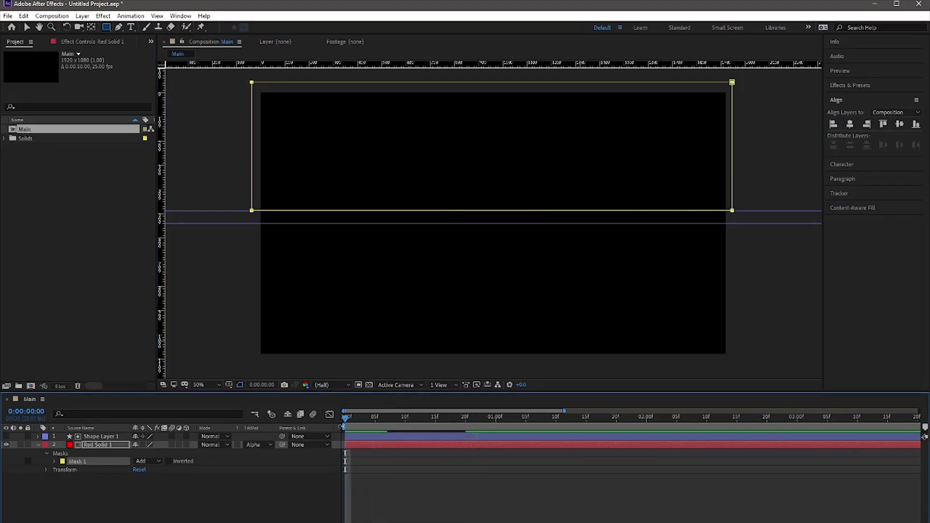
{"action": "key", "text": "space"}
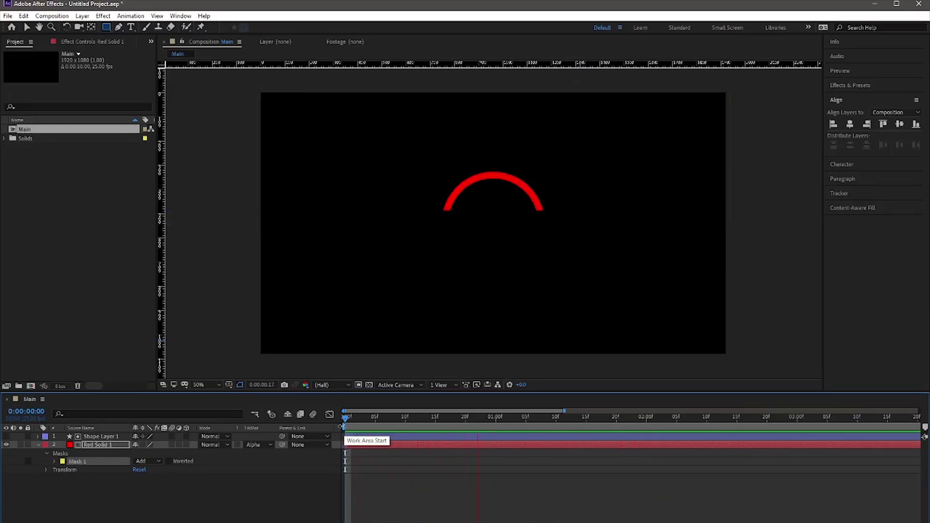
{"action": "left_click", "coordinate": [343, 426]}
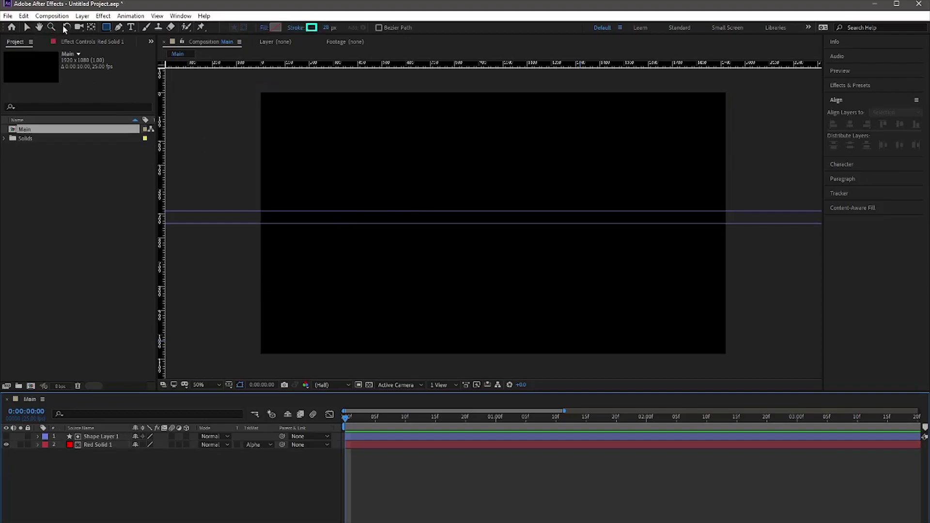
- Remove both horizontal guides from the composition and hide the rulers
{"action": "left_click", "coordinate": [27, 28]}
{"action": "left_click_drag", "start_coordinate": [460, 211], "coordinate": [469, 51]}
{"action": "left_click_drag", "start_coordinate": [479, 222], "coordinate": [477, 45]}
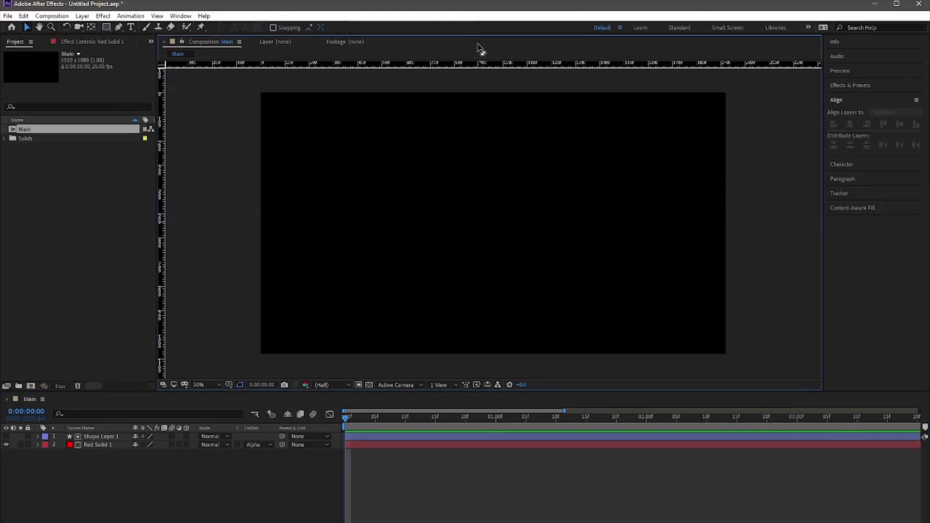
{"action": "left_click", "coordinate": [229, 385]}
{"action": "left_click", "coordinate": [310, 442]}
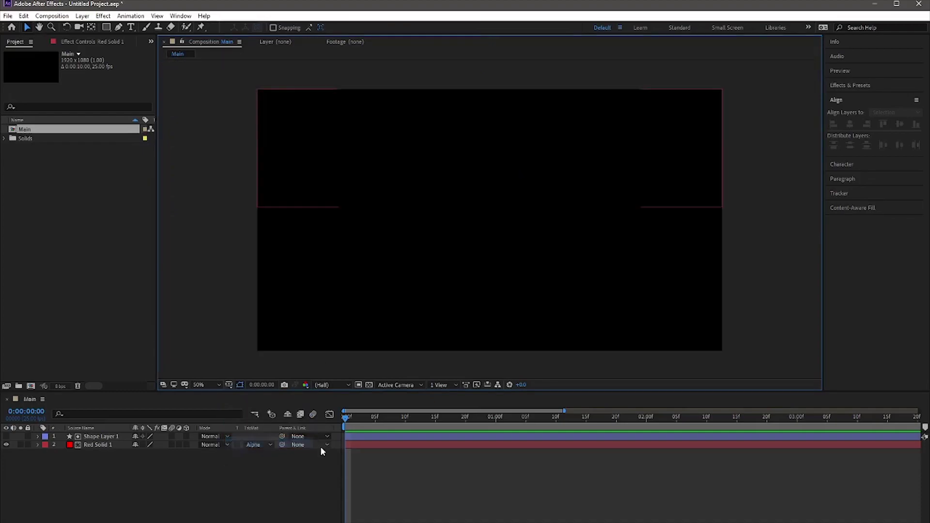
- Ease both Trim Paths End keyframes of Shape Layer 1 and reshape their speed graph to peak early with a long slowdown
{"action": "left_click", "coordinate": [361, 436]}
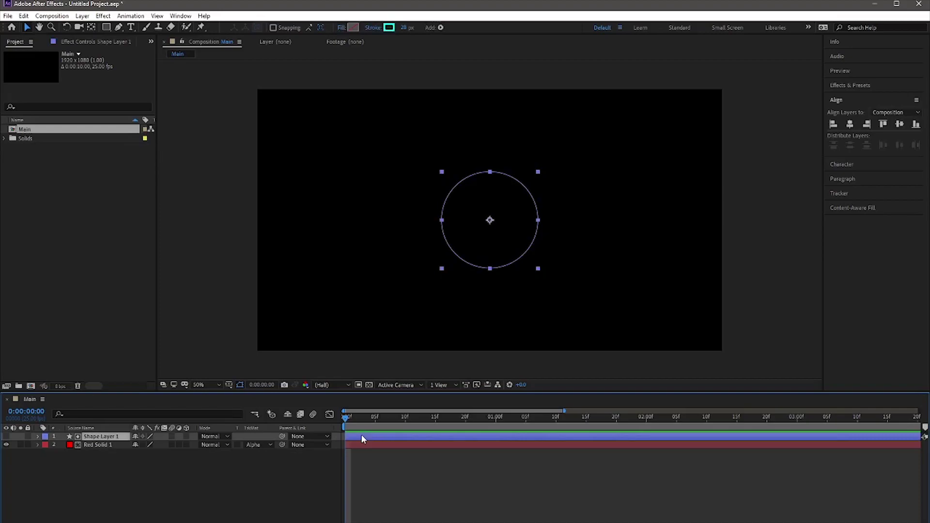
{"action": "key", "text": "u"}
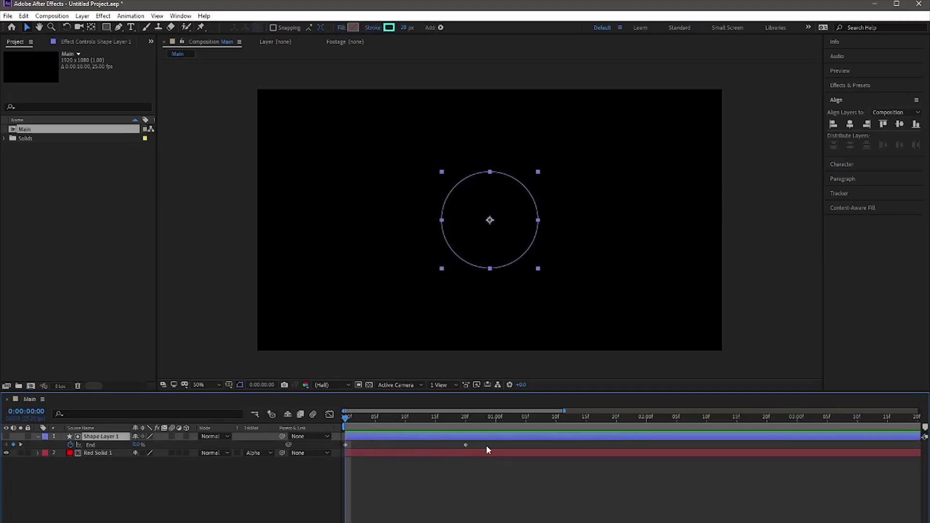
{"action": "left_click_drag", "start_coordinate": [479, 443], "coordinate": [340, 452]}
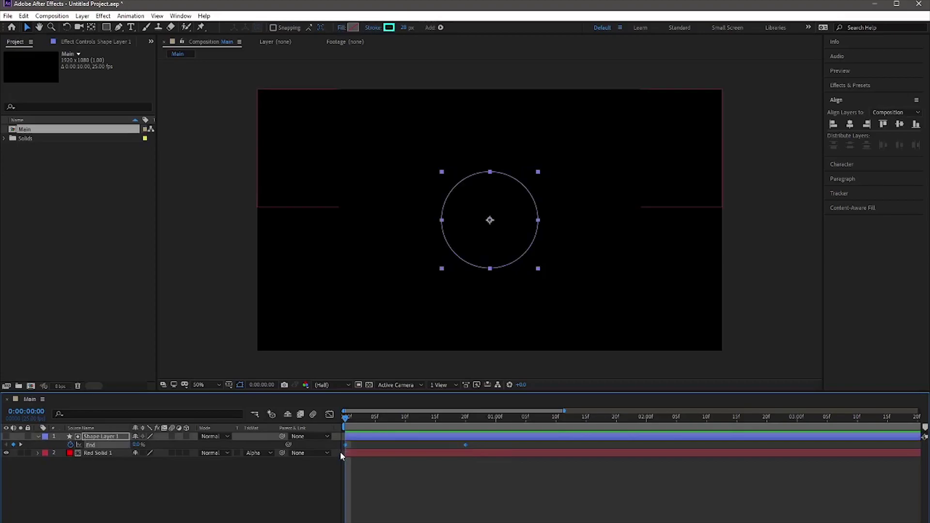
{"action": "left_click", "coordinate": [329, 414]}
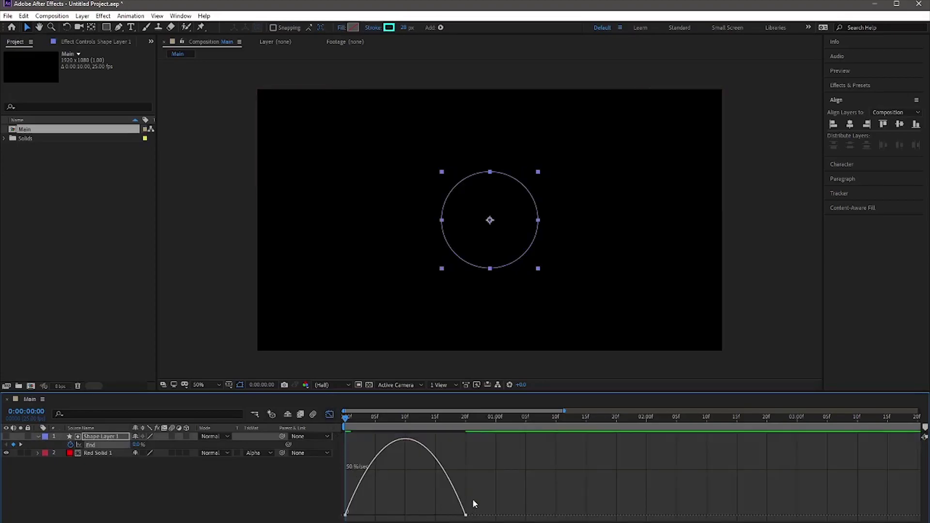
{"action": "left_click_drag", "start_coordinate": [479, 496], "coordinate": [424, 516]}
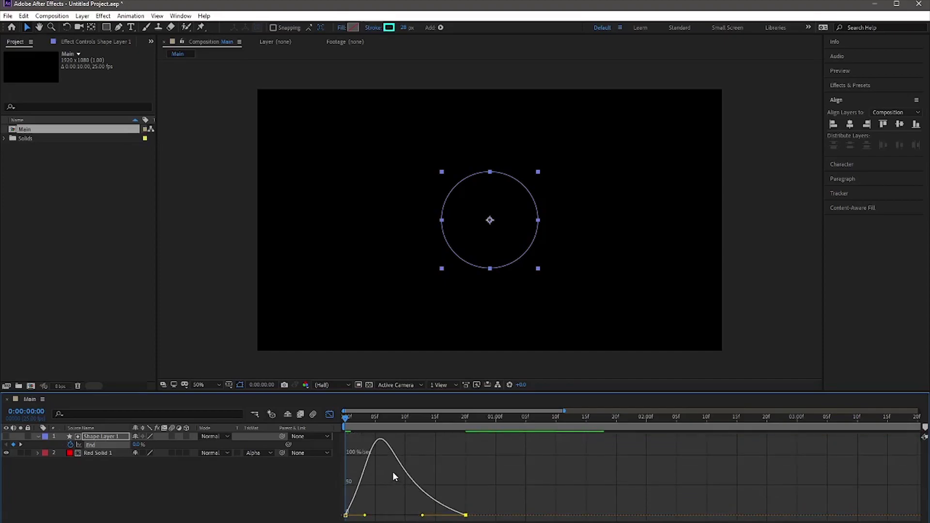
{"action": "right_click", "coordinate": [461, 467]}
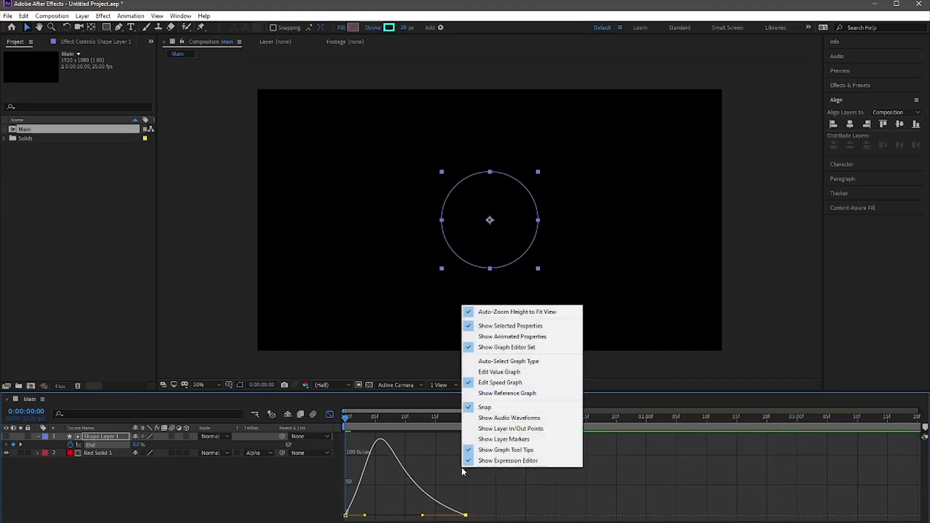
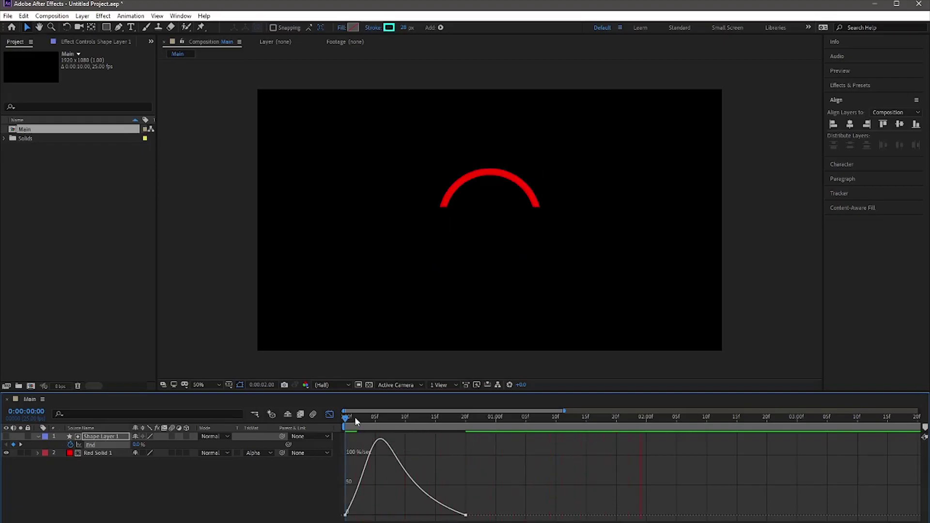
- Preview the eased arc and return the timeline to collapsed layer bars at the first frame
{"action": "left_click", "coordinate": [350, 418]}
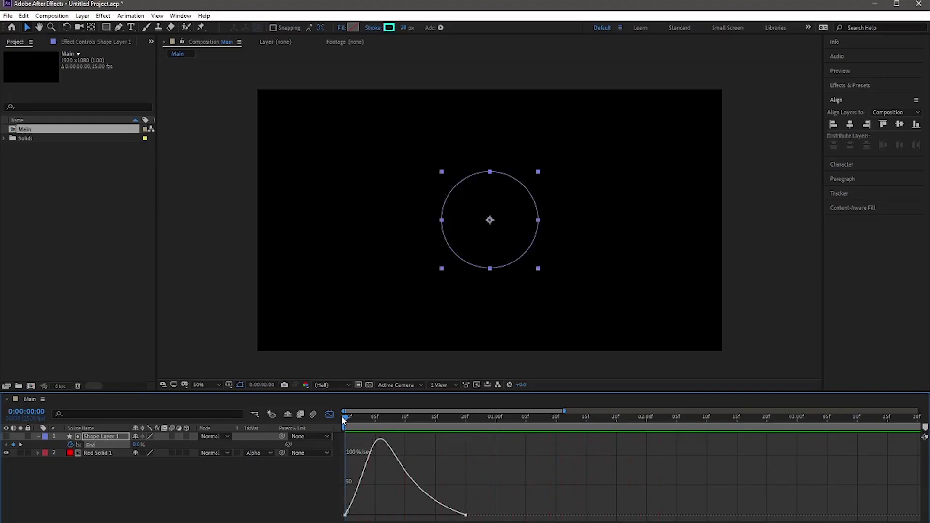
{"action": "key", "text": "space"}
{"action": "left_click", "coordinate": [349, 418]}
{"action": "left_click", "coordinate": [330, 415]}
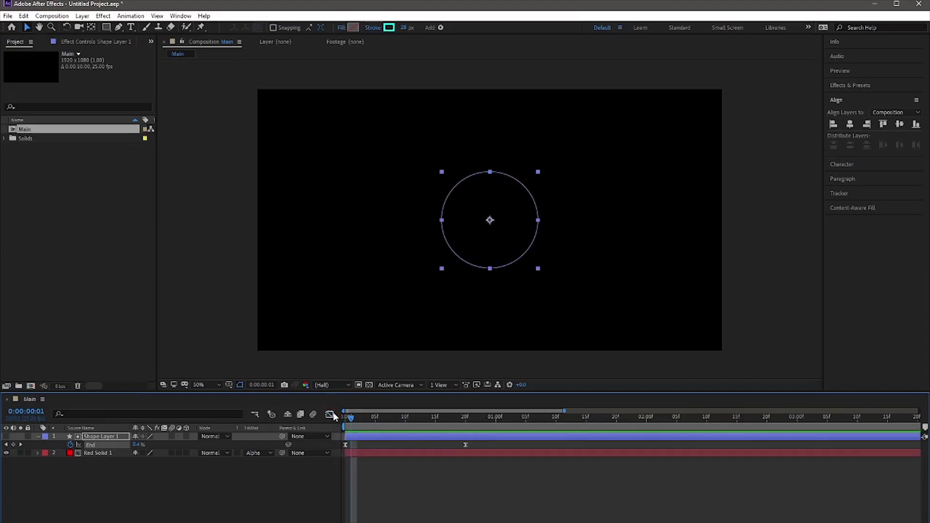
{"action": "left_click", "coordinate": [39, 437]}
{"action": "left_click_drag", "start_coordinate": [350, 417], "coordinate": [345, 420]}
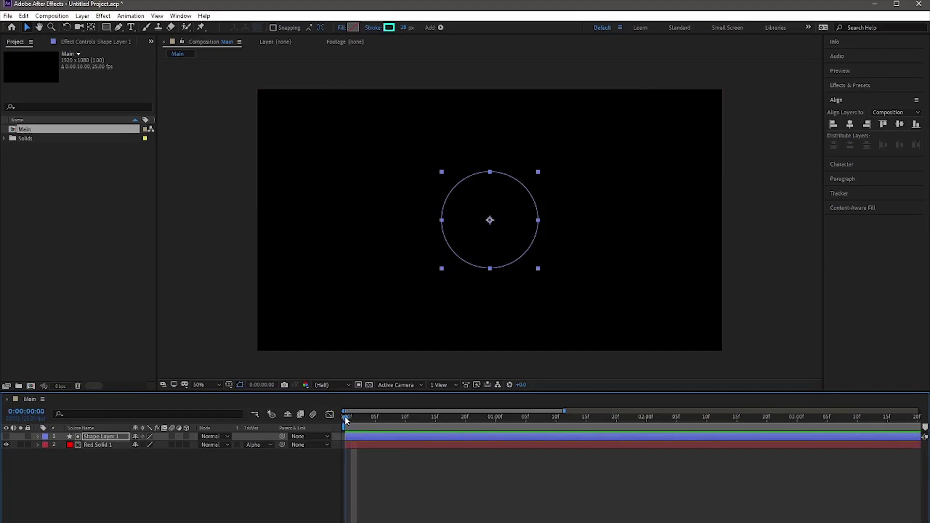
{"action": "left_click", "coordinate": [101, 476]}
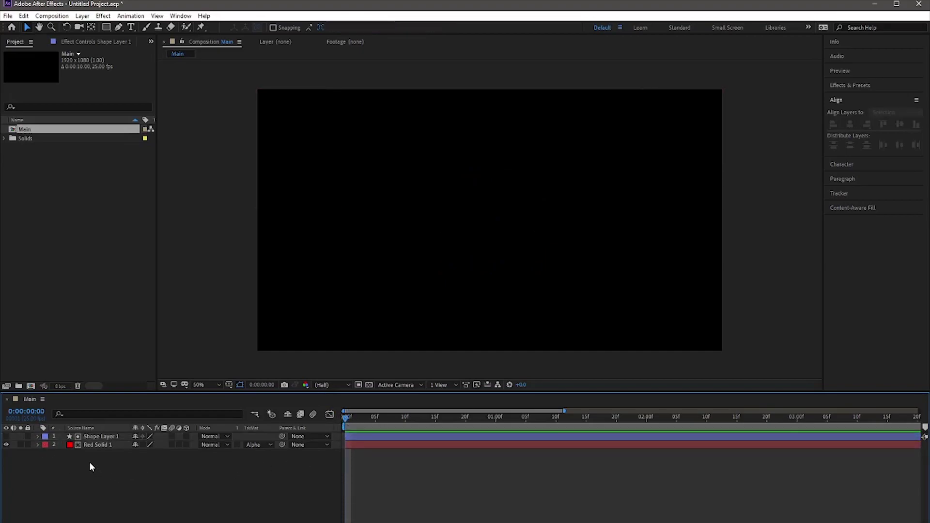
- Duplicate the shape layer together with its red solid and place the copied pair beneath the original pair
{"action": "left_click_drag", "start_coordinate": [89, 461], "coordinate": [107, 440]}
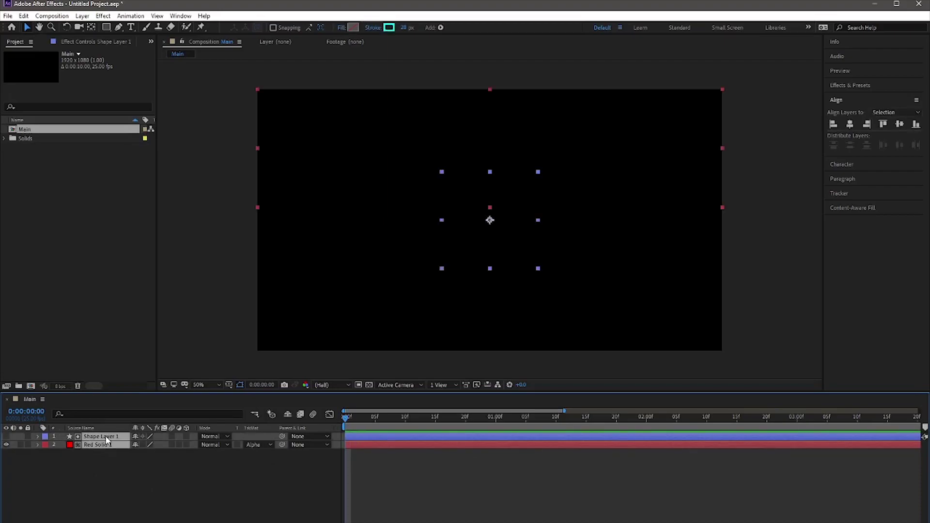
{"action": "key", "text": "ctrl+d"}
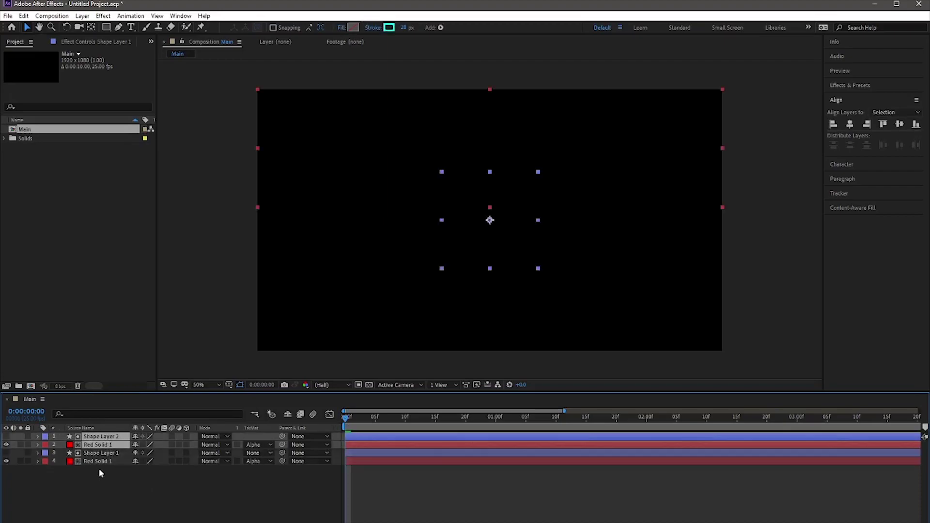
{"action": "mouse_move", "coordinate": [108, 467]}
{"action": "left_mouse_down"}
{"action": "mouse_move", "coordinate": [109, 448]}
{"action": "mouse_move", "coordinate": [104, 479]}
{"action": "left_mouse_up"}
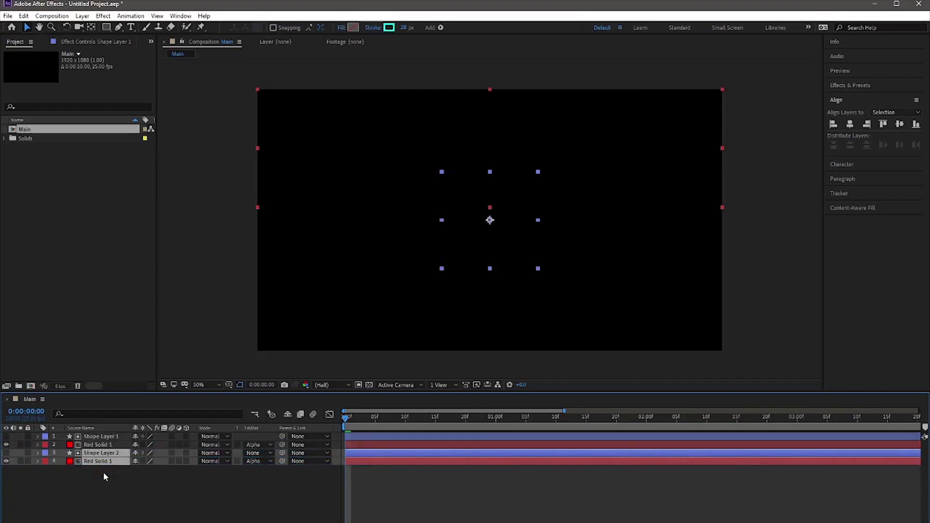
{"action": "left_click", "coordinate": [104, 472]}
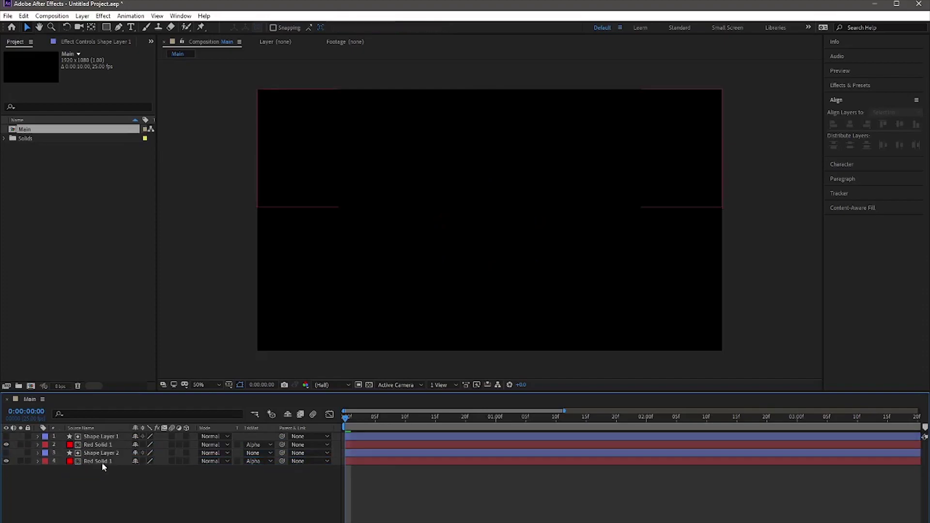
- With the Scale and Opacity of Shape Layer 2 shown at 0:00:00:08, set its Opacity to 97% and its Scale to 112%
{"action": "left_click", "coordinate": [101, 453]}
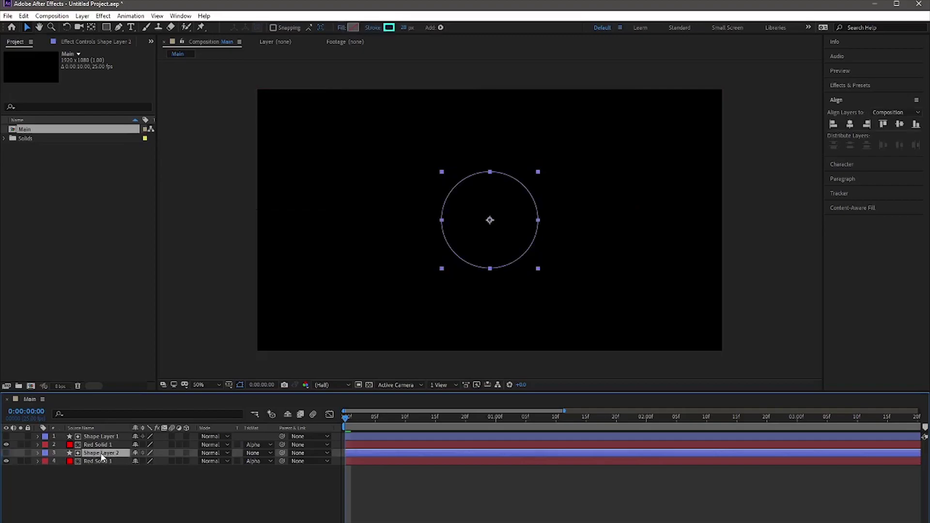
{"action": "key", "text": "s"}
{"action": "left_click", "coordinate": [393, 461]}
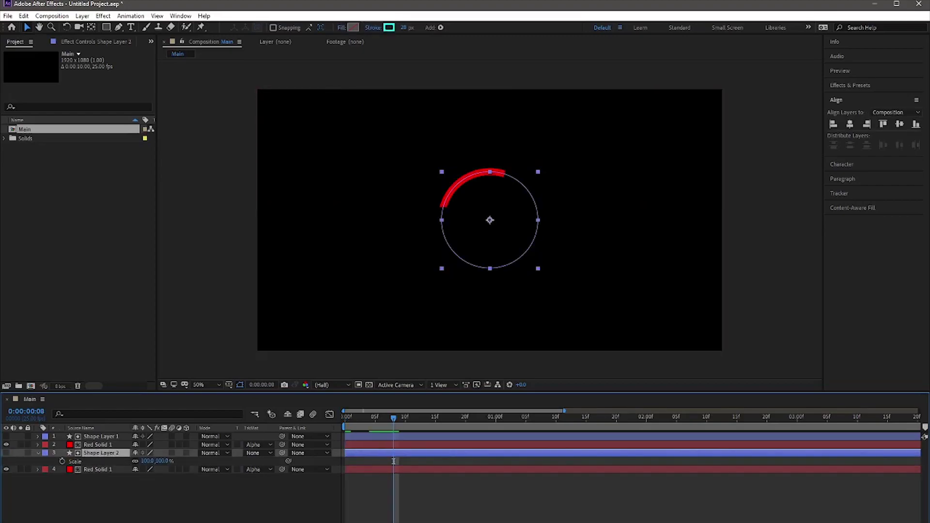
{"action": "key", "text": "shift+t"}
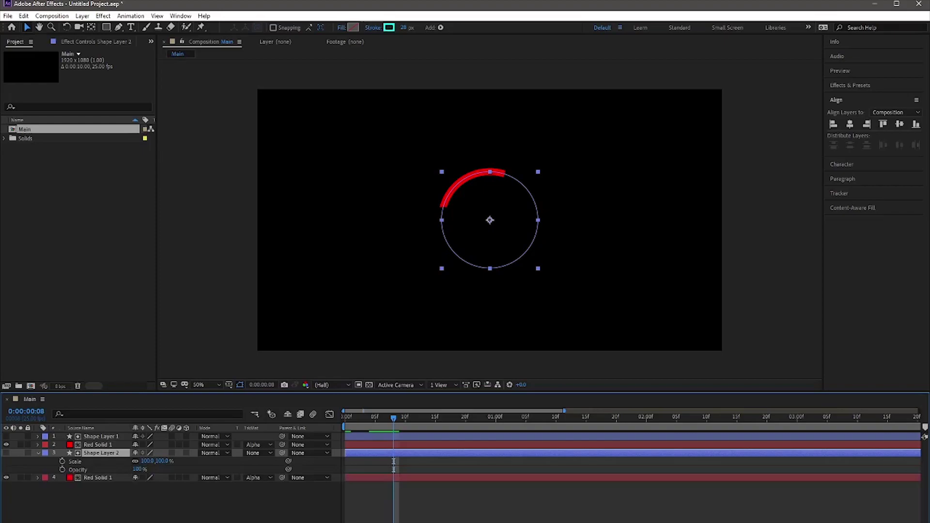
{"action": "left_click", "coordinate": [137, 469]}
{"action": "type", "text": "97"}
{"action": "key", "text": "Return"}
{"action": "left_click", "coordinate": [147, 461]}
{"action": "type", "text": "112"}
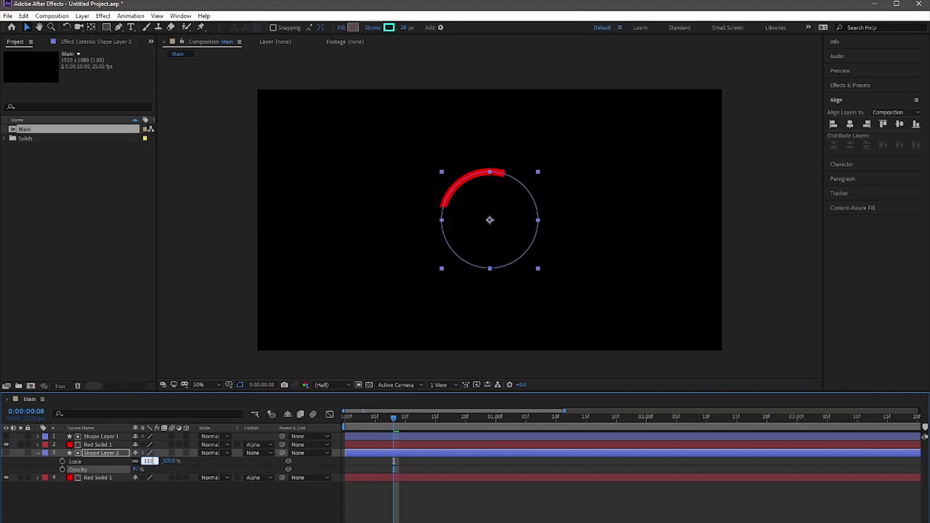
{"action": "key", "text": "Return"}
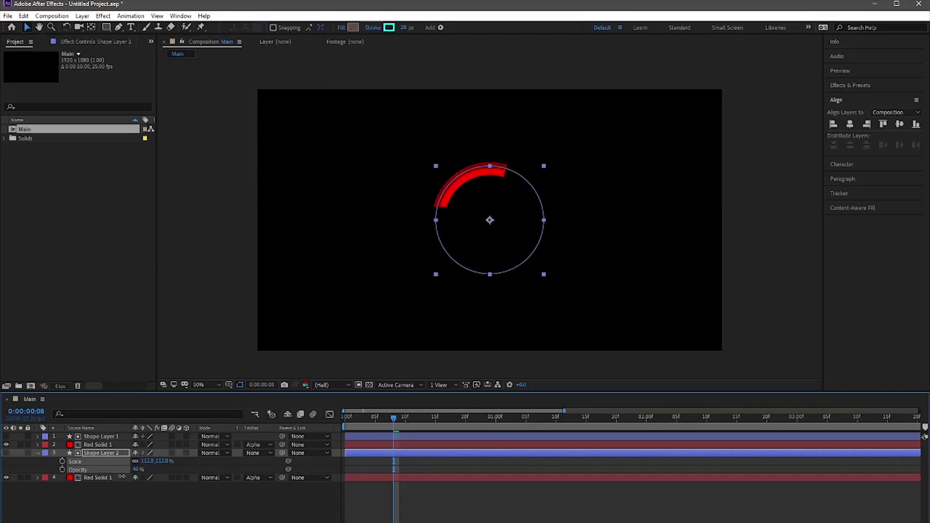
- Lower the Opacity of Shape Layer 2 to 35% and deselect it to check the faded outer arc
{"action": "left_click", "coordinate": [219, 230]}
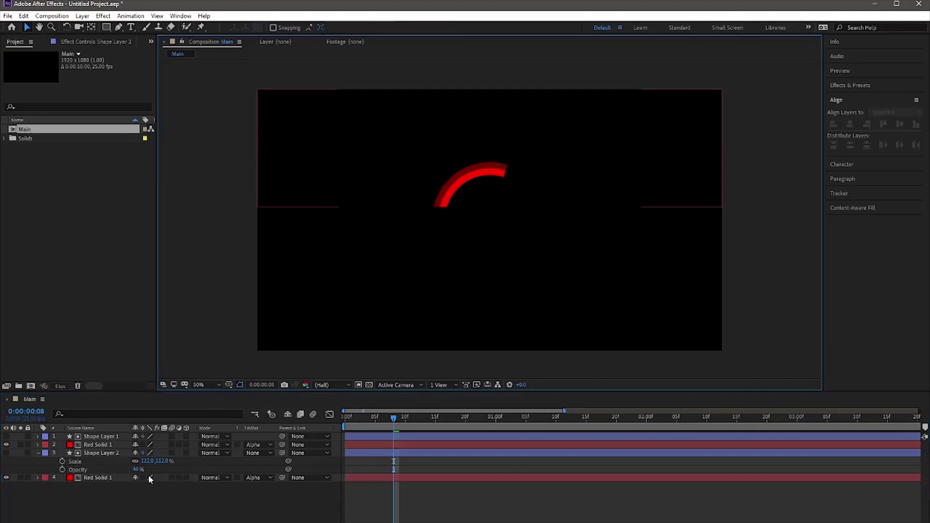
{"action": "left_click_drag", "start_coordinate": [140, 469], "coordinate": [135, 470]}
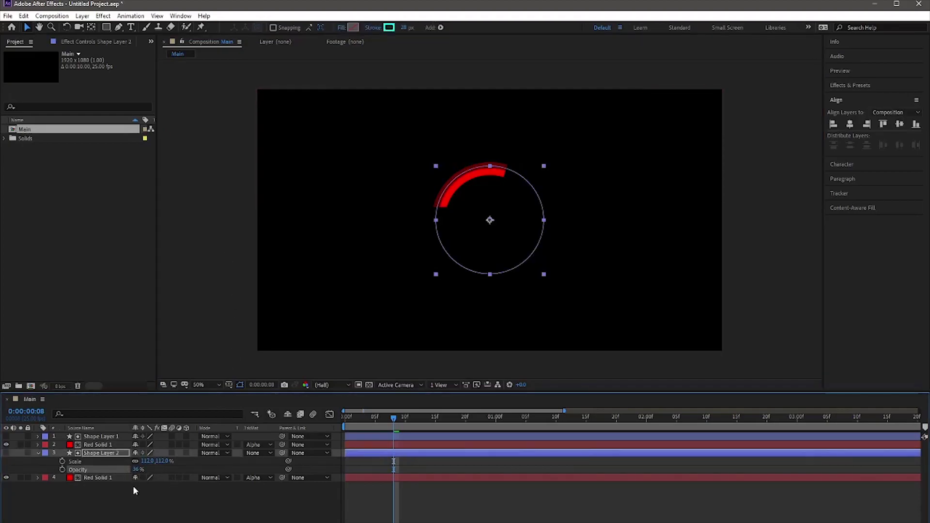
{"action": "left_click", "coordinate": [138, 469]}
{"action": "type", "text": "35"}
{"action": "key", "text": "Return"}
{"action": "left_click", "coordinate": [227, 264]}
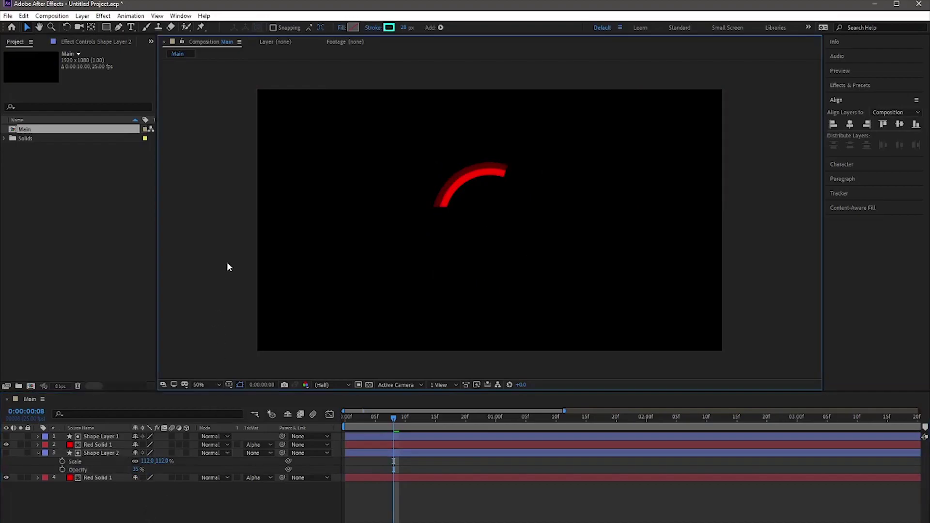
- Flip Shape Layer 2 horizontally from the start of the timeline and scrub to check that the faint arc draws in the opposite direction
{"action": "left_click", "coordinate": [359, 422]}
{"action": "mouse_move", "coordinate": [359, 426]}
{"action": "left_mouse_down"}
{"action": "mouse_move", "coordinate": [433, 428]}
{"action": "mouse_move", "coordinate": [350, 428]}
{"action": "left_mouse_up"}
{"action": "left_click", "coordinate": [109, 452]}
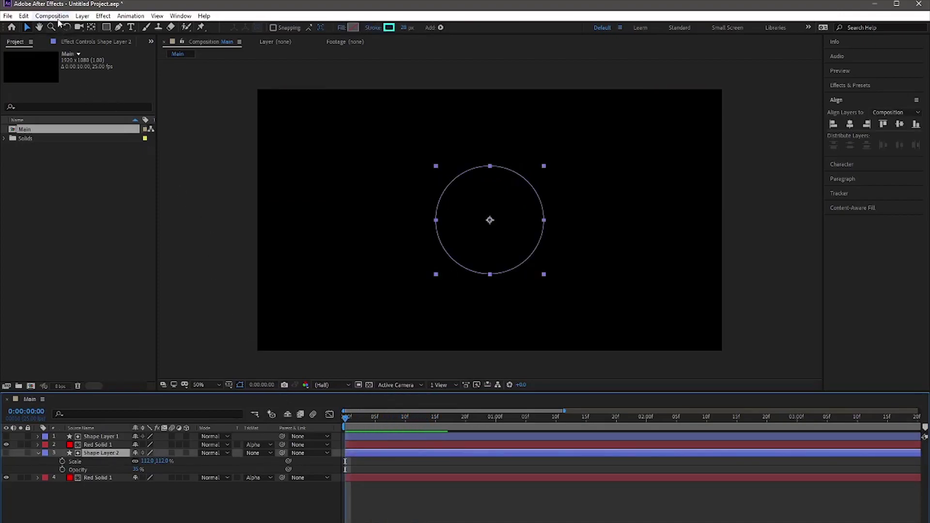
{"action": "left_click", "coordinate": [82, 16]}
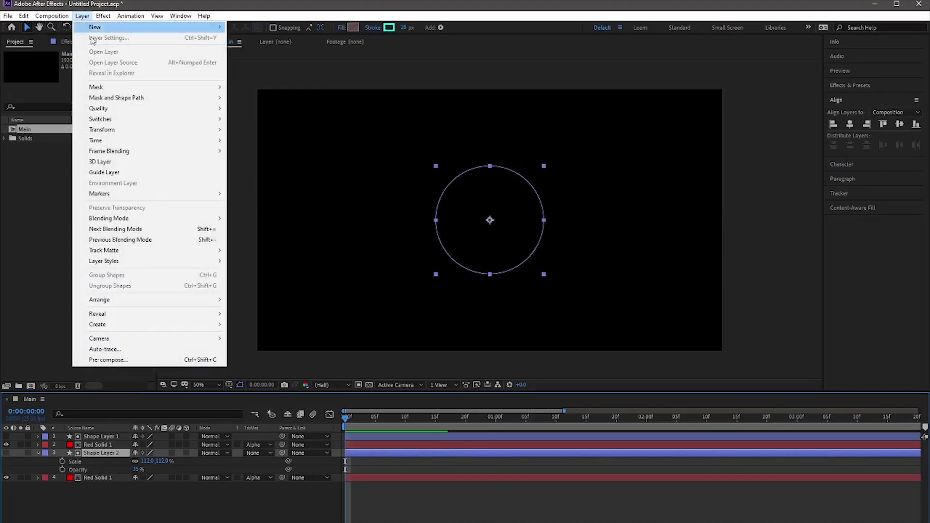
{"action": "mouse_move", "coordinate": [111, 132]}
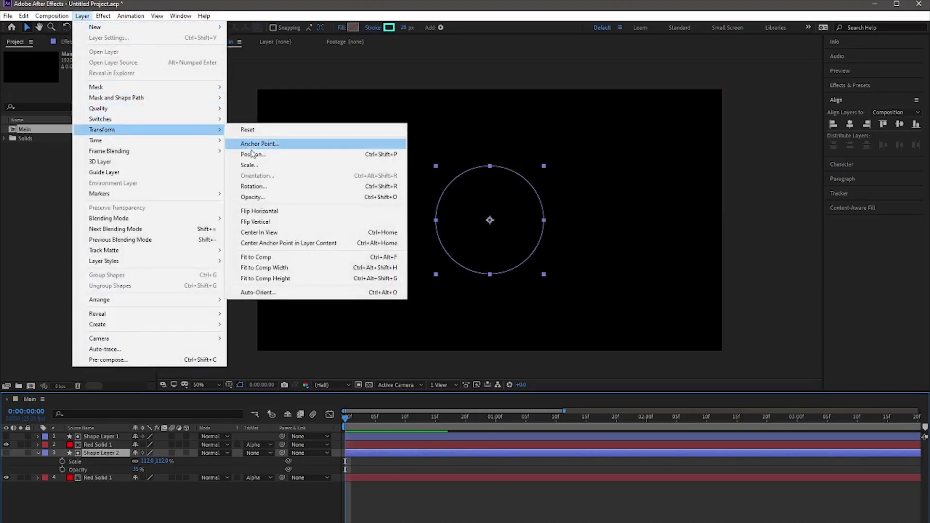
{"action": "left_click", "coordinate": [267, 212]}
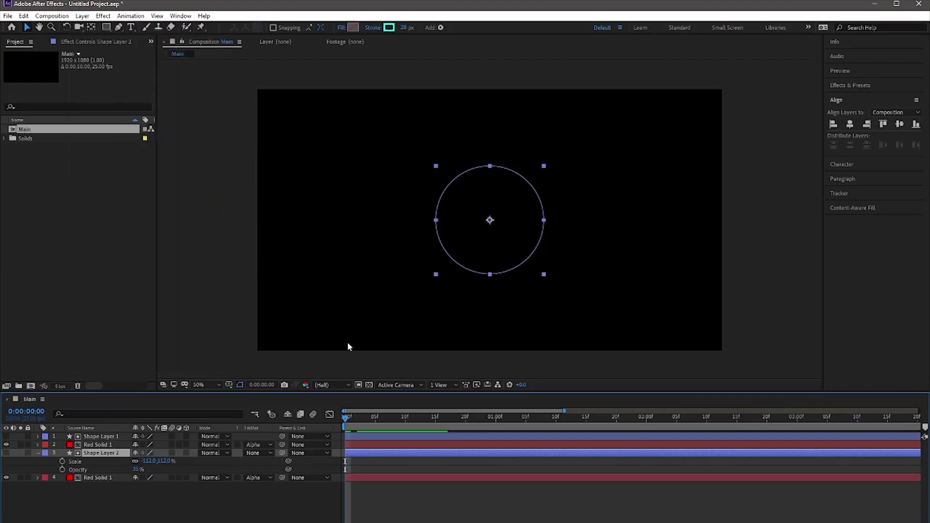
{"action": "left_click_drag", "start_coordinate": [350, 417], "coordinate": [307, 460]}
- Show the End keyframes of both shape layers and shift Shape Layer 2's keyframe pair to start at 0:00:00:15
{"action": "key", "text": "u"}
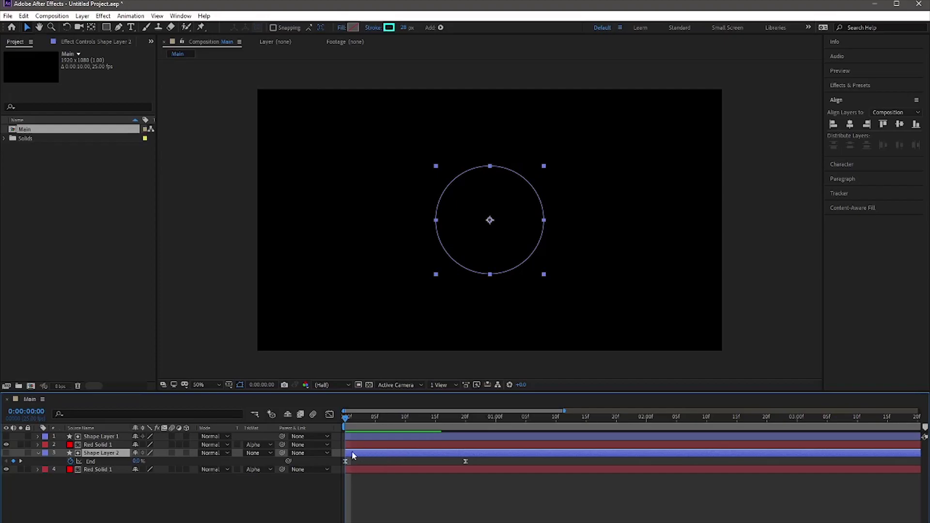
{"action": "left_click", "coordinate": [103, 437]}
{"action": "key", "text": "u"}
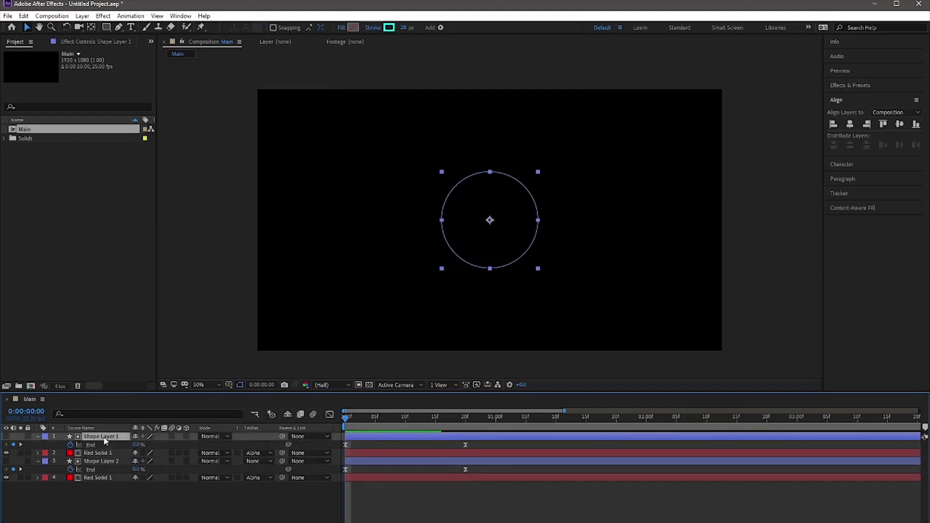
{"action": "left_click", "coordinate": [465, 423]}
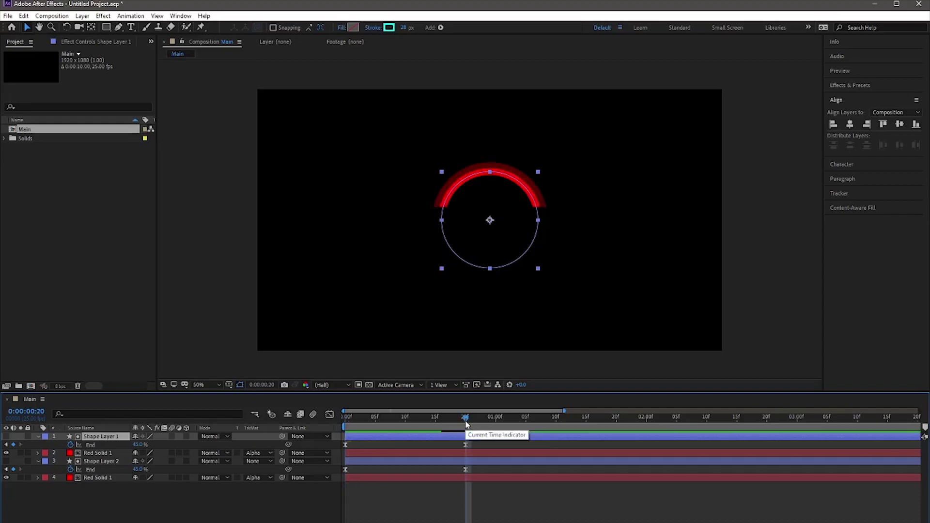
{"action": "left_click", "coordinate": [434, 422]}
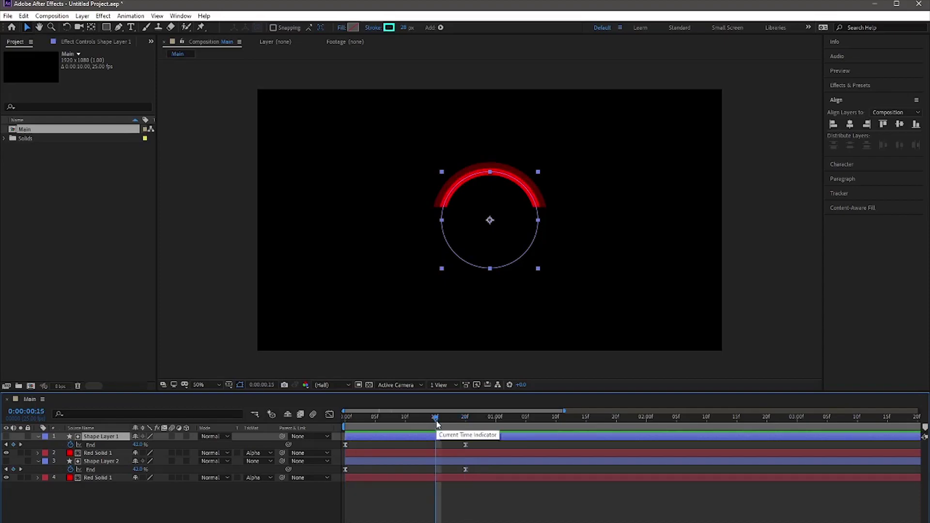
{"action": "left_click", "coordinate": [470, 462]}
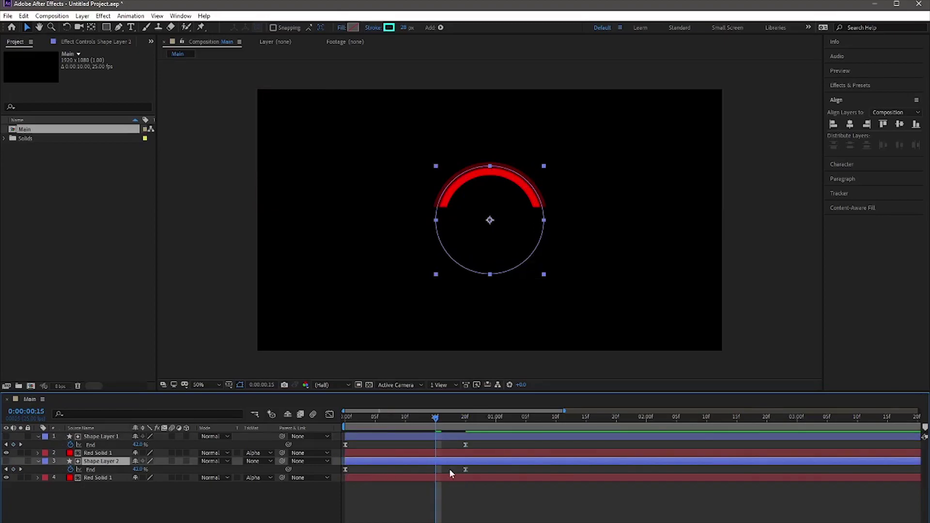
{"action": "left_click_drag", "start_coordinate": [472, 466], "coordinate": [436, 470]}
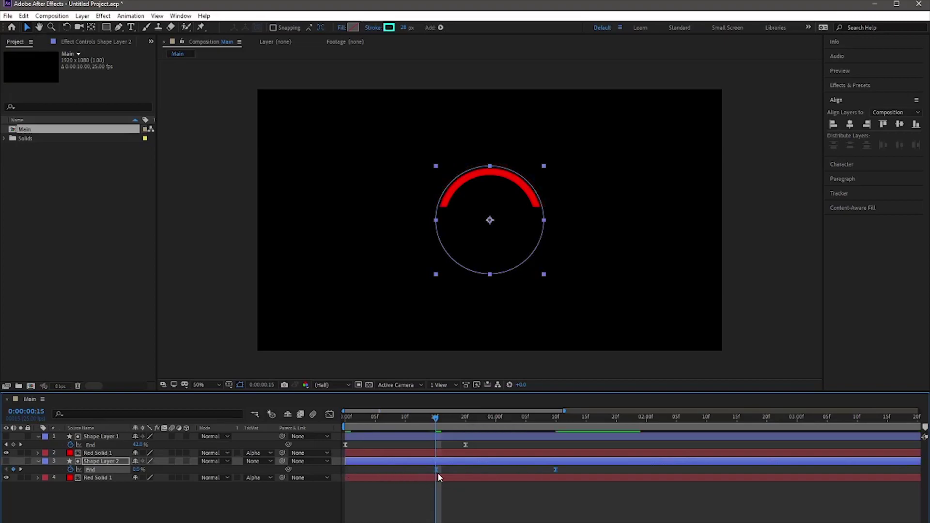
- Retime Shape Layer 2's End keyframes to about 0:00:00:11 and 0:00:01:00, preview the animation, and collapse both shape layers
{"action": "left_click", "coordinate": [495, 424]}
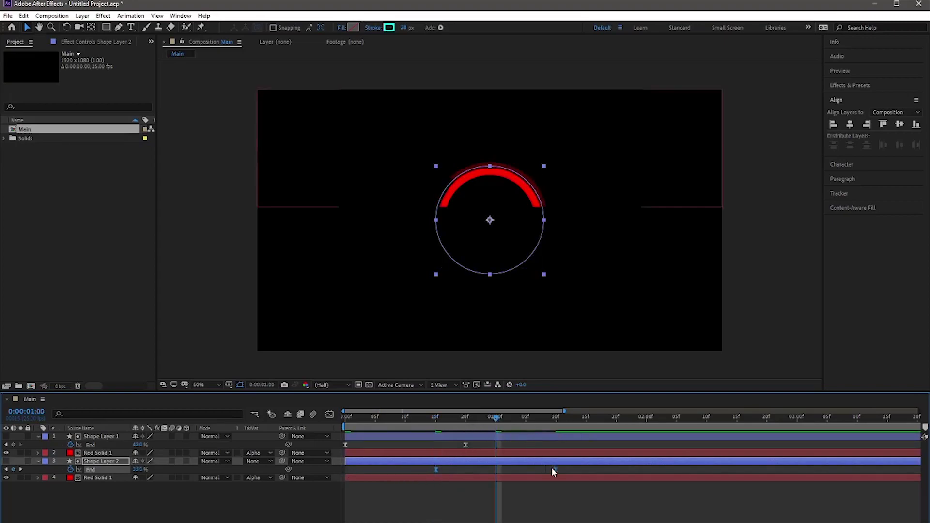
{"action": "left_click_drag", "start_coordinate": [556, 469], "coordinate": [497, 468]}
{"action": "left_click", "coordinate": [541, 469]}
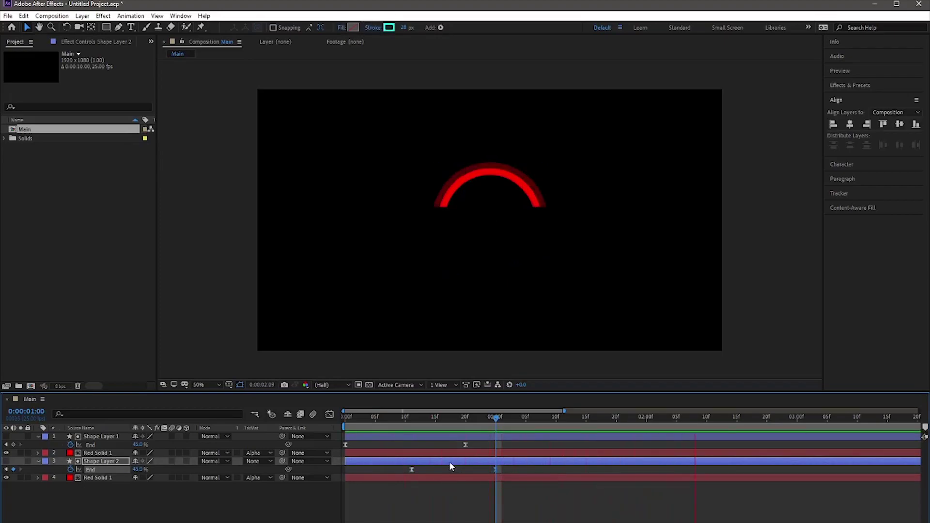
{"action": "left_click", "coordinate": [38, 461]}
{"action": "left_click", "coordinate": [37, 436]}
{"action": "left_click", "coordinate": [99, 476]}
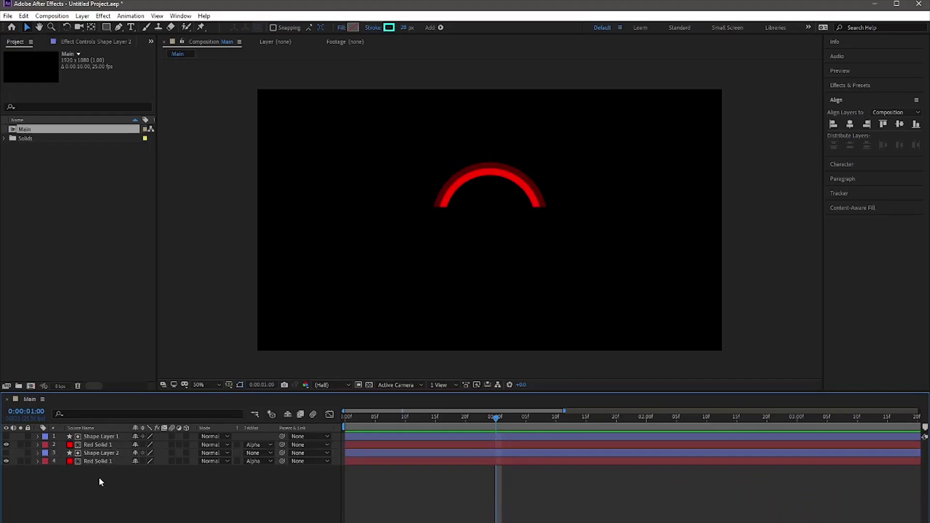
- Pre-compose all four layers as "Circle 1" with all attributes moved into the new composition, and check the result at 0:00:00:08
{"action": "left_click_drag", "start_coordinate": [91, 475], "coordinate": [100, 436]}
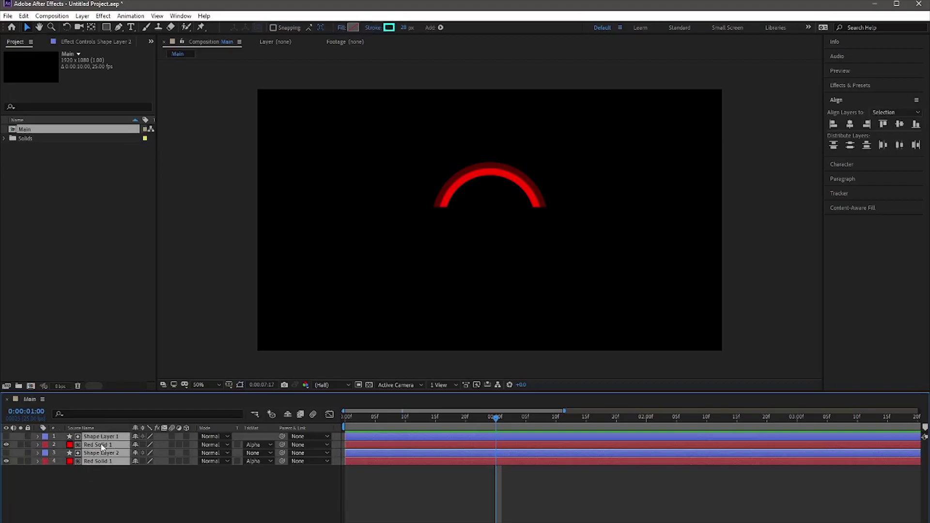
{"action": "right_click", "coordinate": [109, 465]}
{"action": "left_click", "coordinate": [135, 417]}
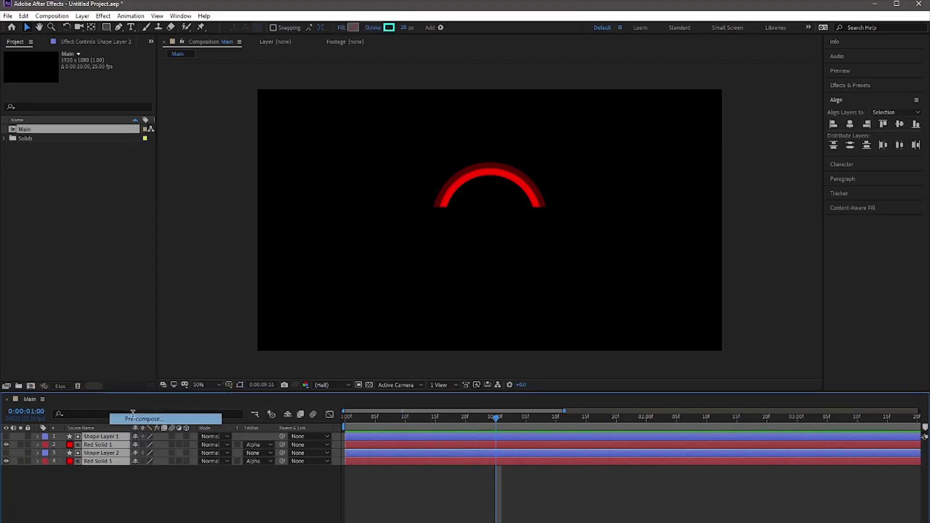
{"action": "type", "text": "C"}
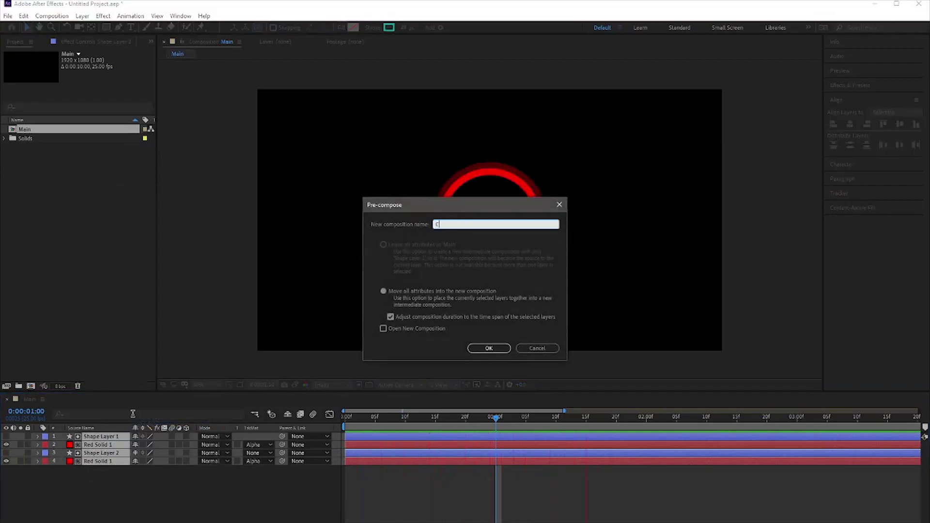
{"action": "type", "text": "ircle 1"}
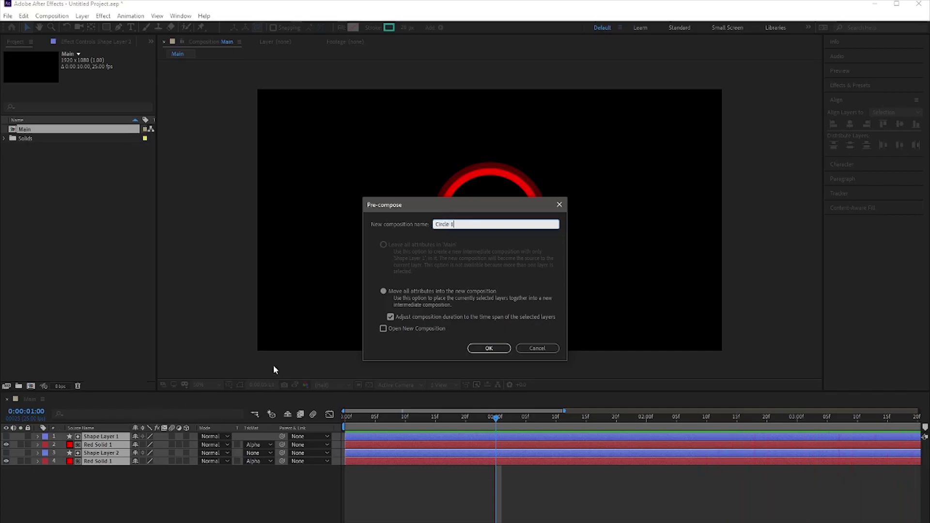
{"action": "left_click", "coordinate": [384, 291]}
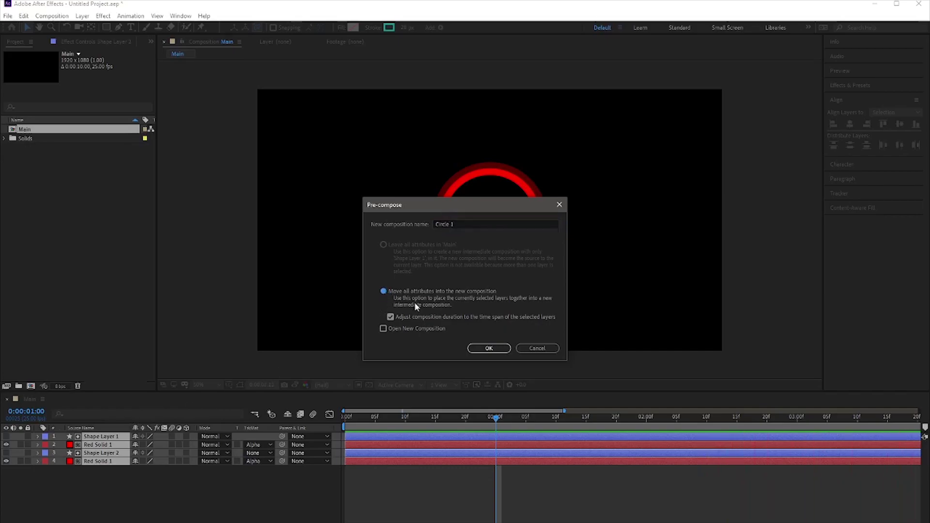
{"action": "left_click", "coordinate": [489, 349]}
{"action": "left_click", "coordinate": [316, 440]}
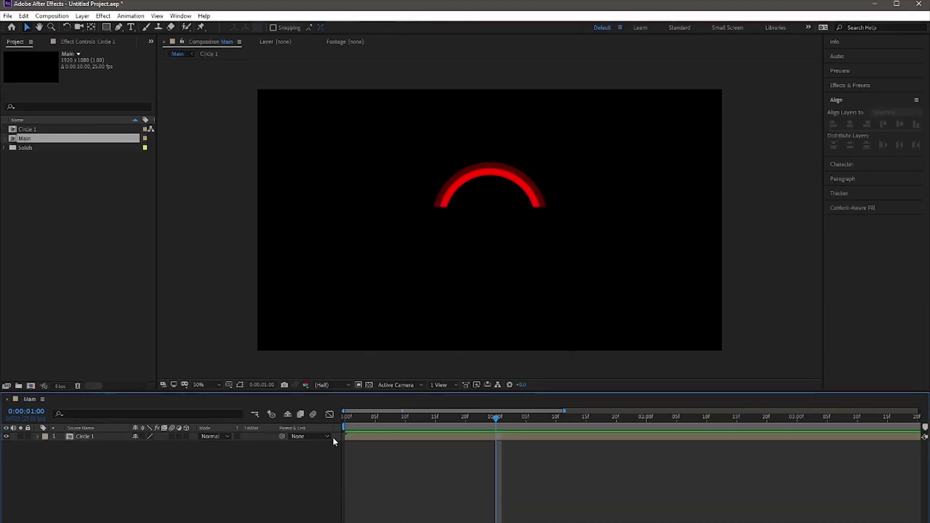
{"action": "left_click", "coordinate": [394, 416]}
- Duplicate the Circle 1 composition in the project and place the copy beneath Circle 1 in Main
{"action": "left_click", "coordinate": [27, 130]}
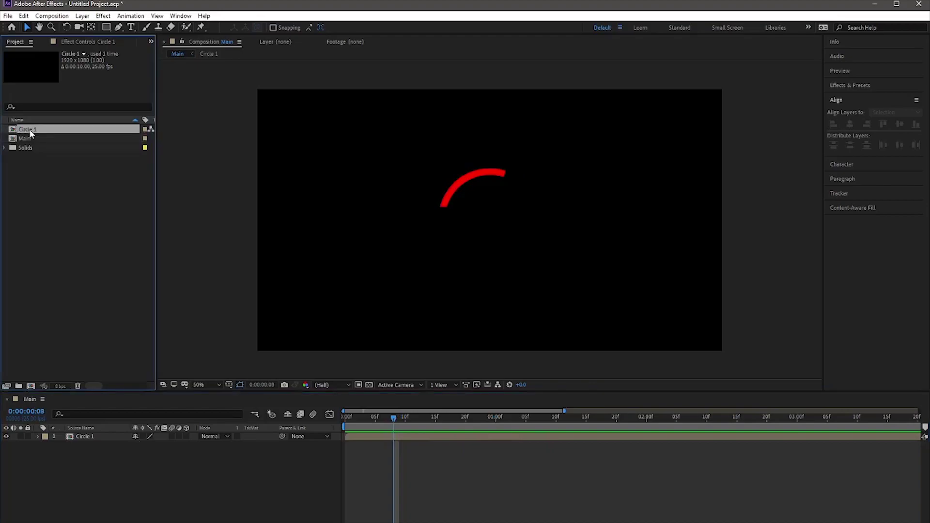
{"action": "key", "text": "ctrl+d"}
{"action": "left_click_drag", "start_coordinate": [30, 138], "coordinate": [77, 455]}
- Open Circle 2 and recolor the red solid beneath Shape Layer 1 to FFBA00 as a new solid, copying the hex code
{"action": "double_click", "coordinate": [90, 445]}
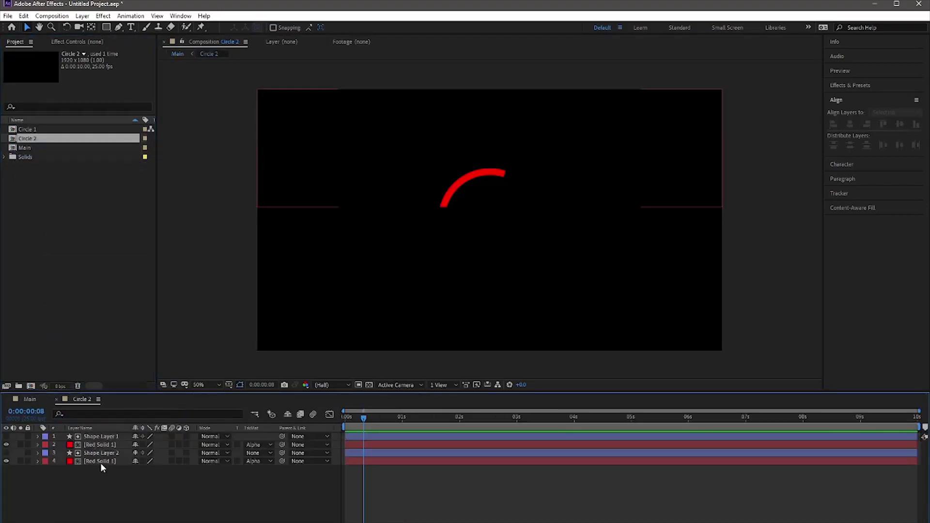
{"action": "left_click", "coordinate": [101, 445]}
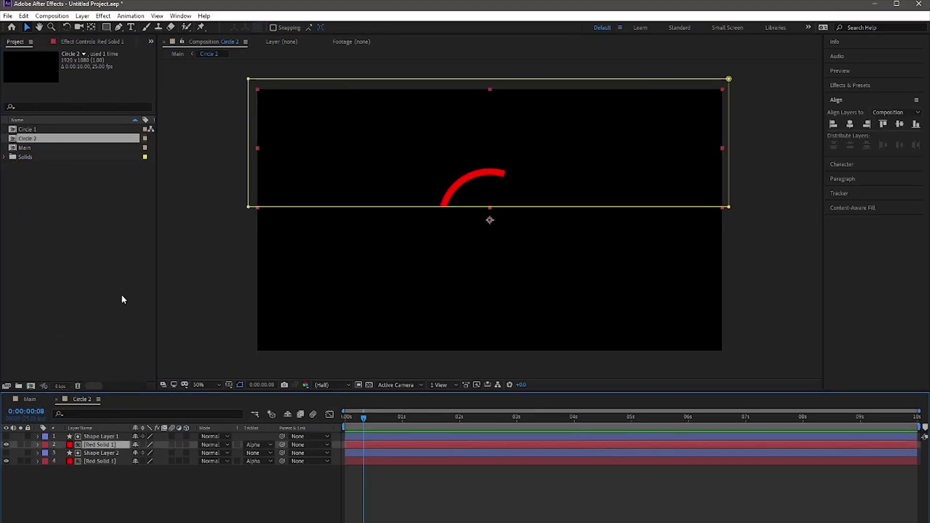
{"action": "left_click", "coordinate": [88, 17]}
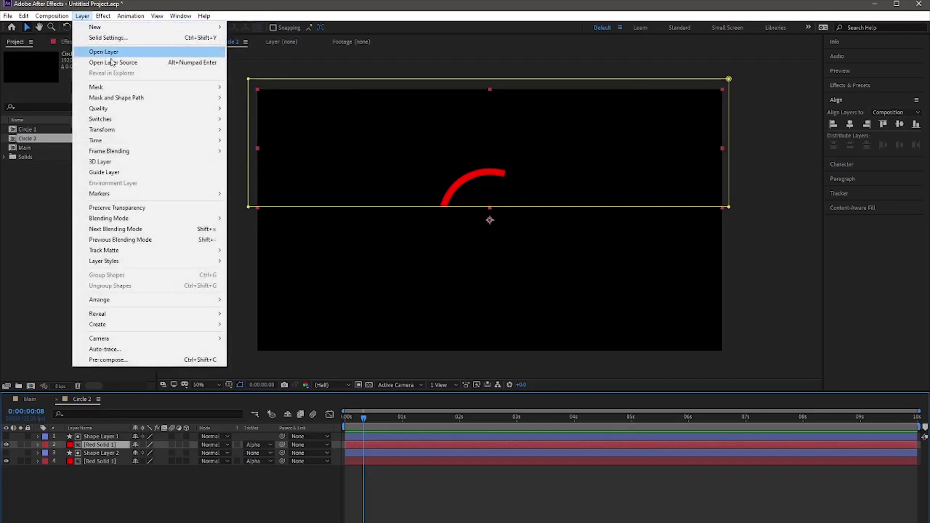
{"action": "left_click", "coordinate": [104, 38]}
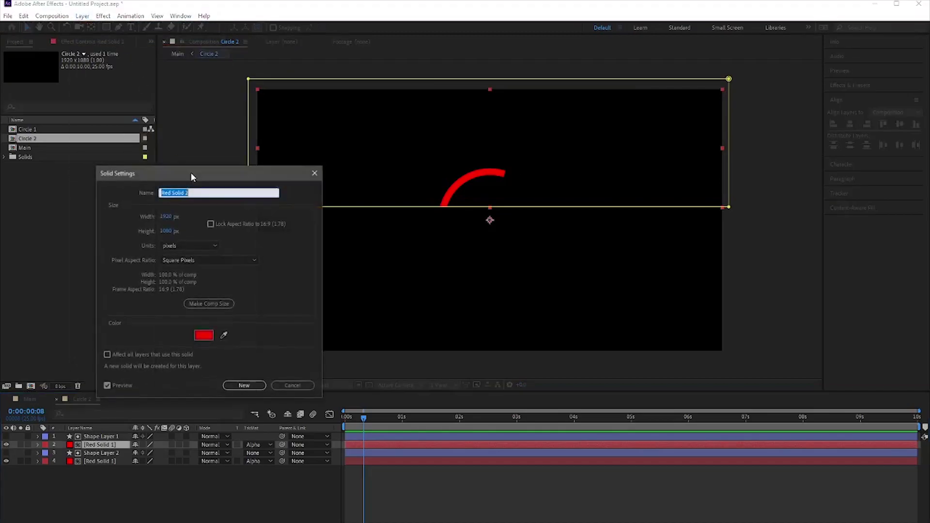
{"action": "left_click", "coordinate": [203, 335]}
{"action": "left_click_drag", "start_coordinate": [189, 283], "coordinate": [216, 325]}
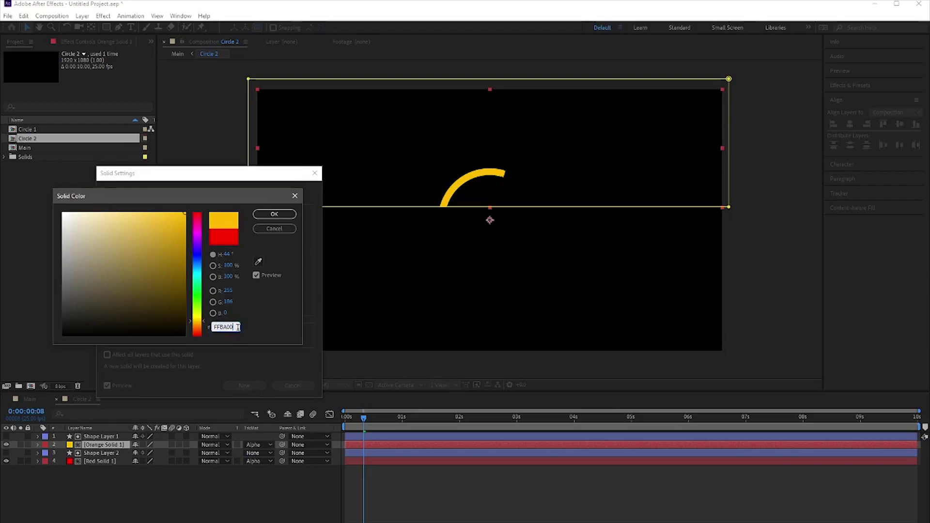
{"action": "right_click", "coordinate": [217, 327]}
{"action": "left_click", "coordinate": [243, 359]}
{"action": "left_click", "coordinate": [274, 215]}
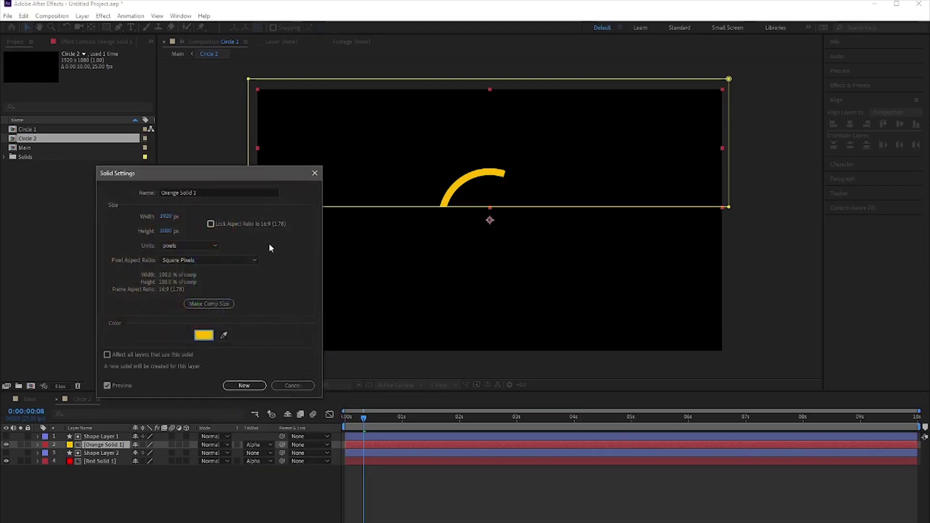
{"action": "left_click", "coordinate": [244, 386]}
- Recolor the remaining red solid beneath Shape Layer 2 to FFBA00 as a new solid and preview the arcs
{"action": "left_click", "coordinate": [103, 461]}
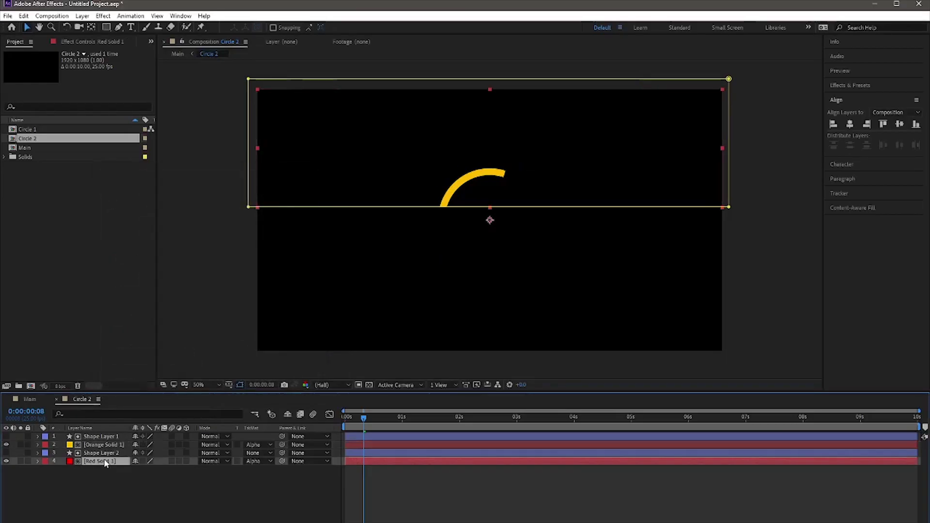
{"action": "left_click", "coordinate": [83, 16]}
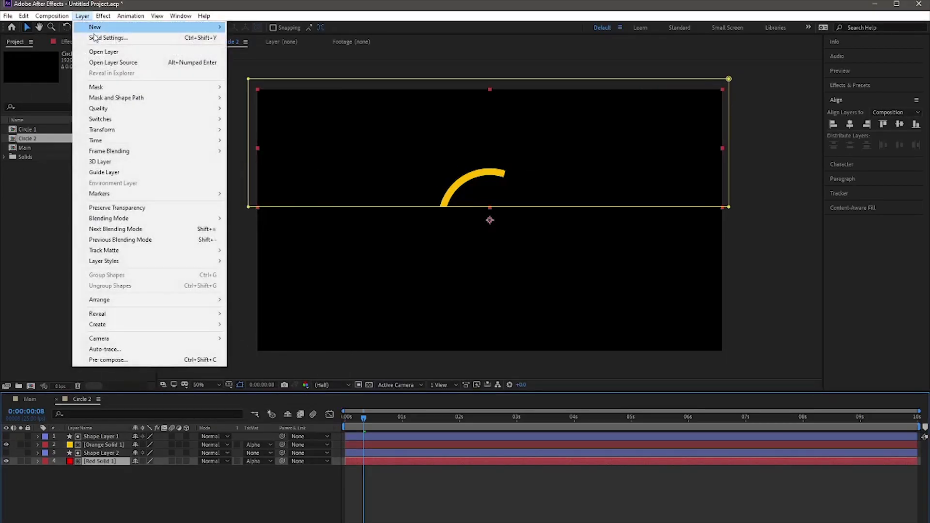
{"action": "left_click", "coordinate": [99, 41]}
{"action": "left_click", "coordinate": [203, 332]}
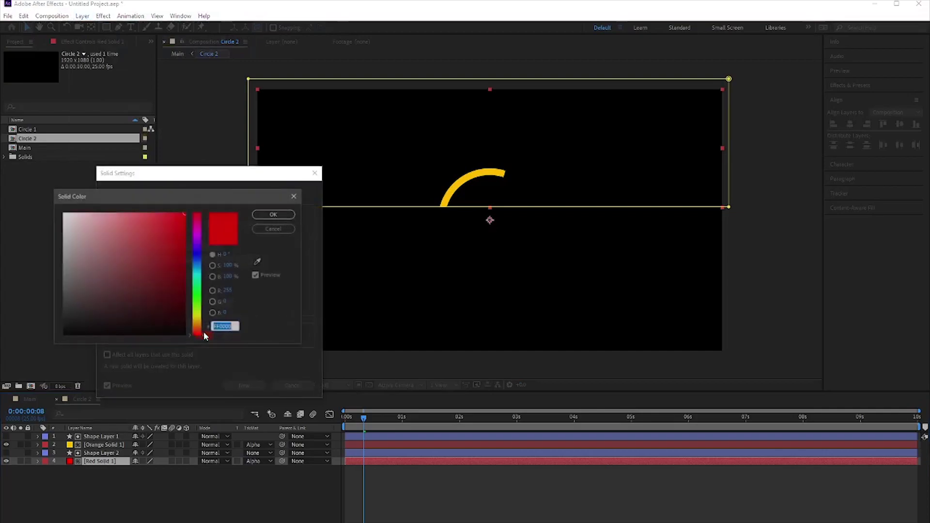
{"action": "key", "text": "ctrl+v"}
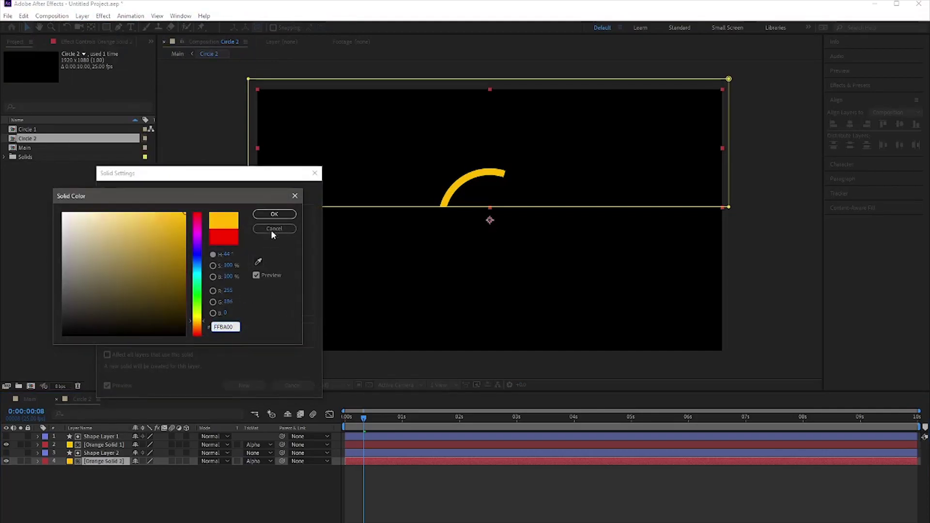
{"action": "left_click", "coordinate": [274, 214]}
{"action": "left_click", "coordinate": [244, 386]}
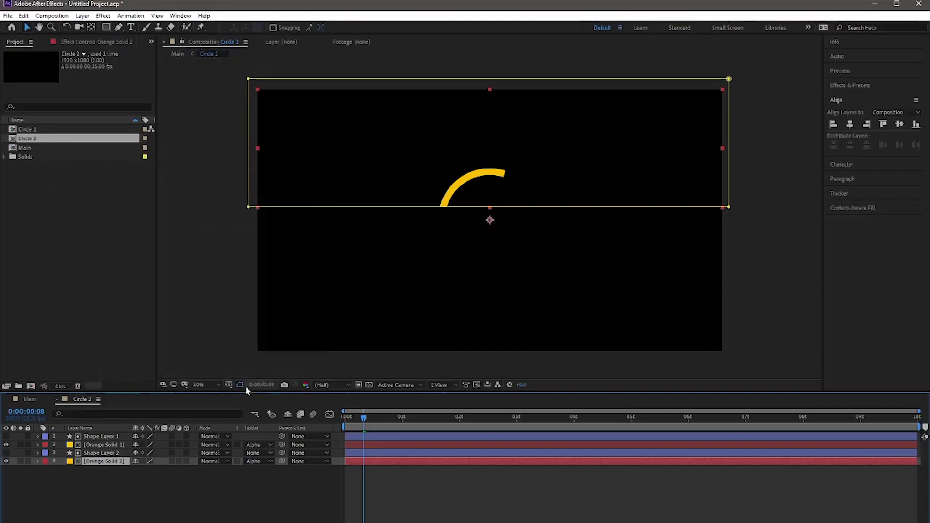
{"action": "key", "text": "space"}
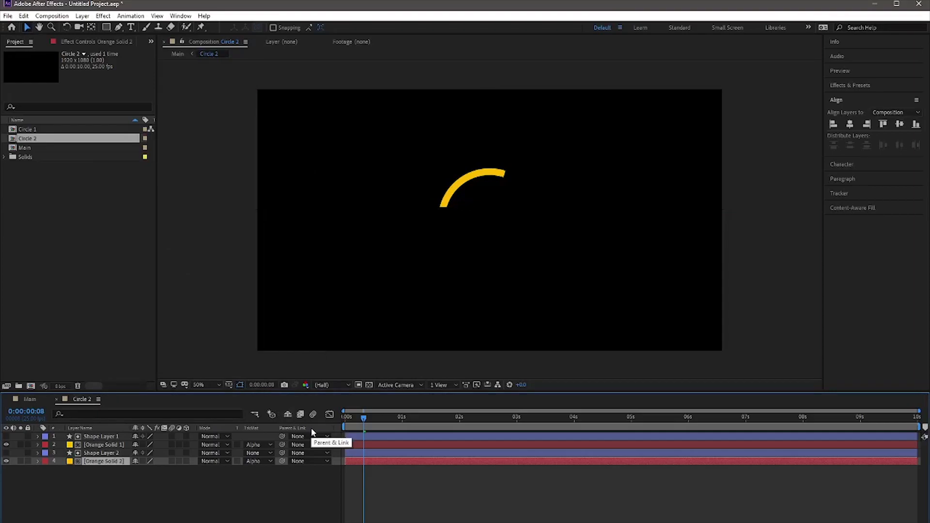
{"action": "key", "text": "space"}
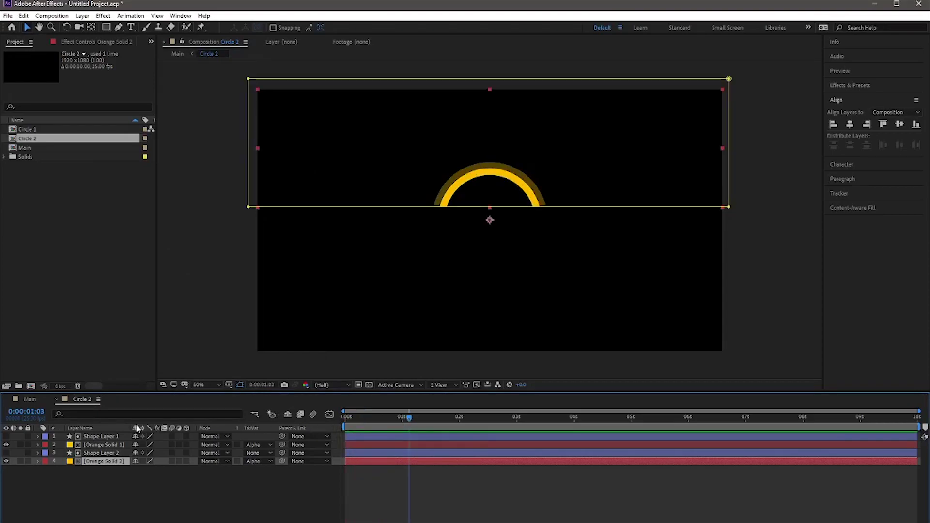
- Set the Rotation of the Circle 2 layer in Main to 180° and preview both halves together
{"action": "left_click", "coordinate": [32, 400]}
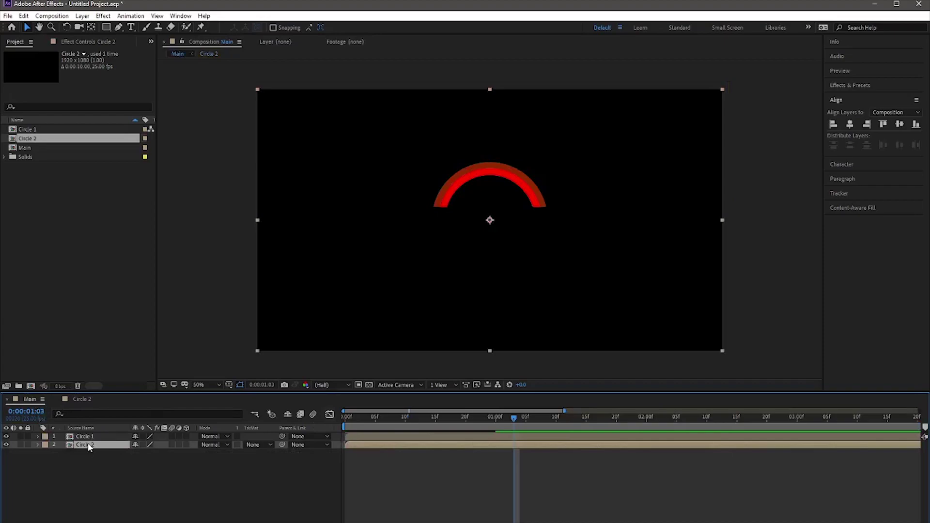
{"action": "key", "text": "r"}
{"action": "left_click", "coordinate": [144, 452]}
{"action": "type", "text": "180"}
{"action": "key", "text": "Return"}
{"action": "key", "text": "space"}
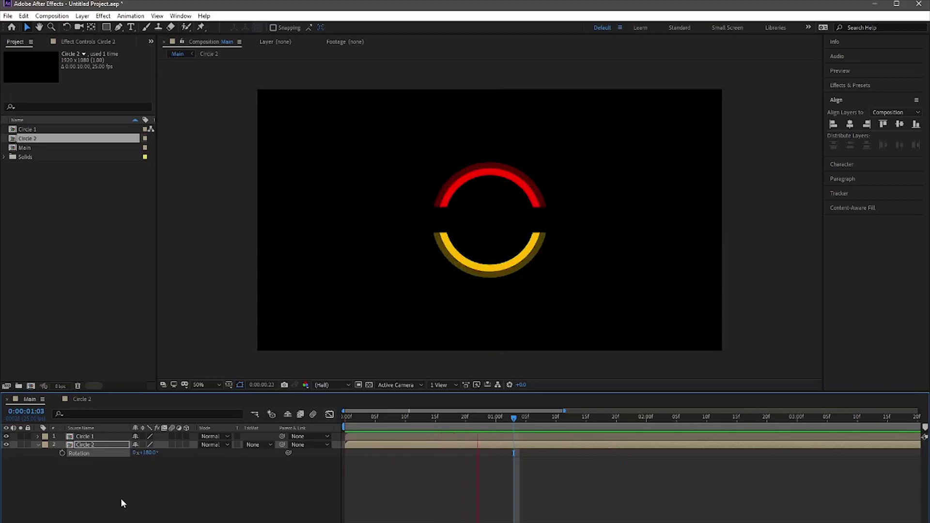
- Create a text layer in Main reading "VEVO CANDY" between the red and yellow arcs
{"action": "right_click", "coordinate": [121, 498]}
{"action": "mouse_move", "coordinate": [183, 371]}
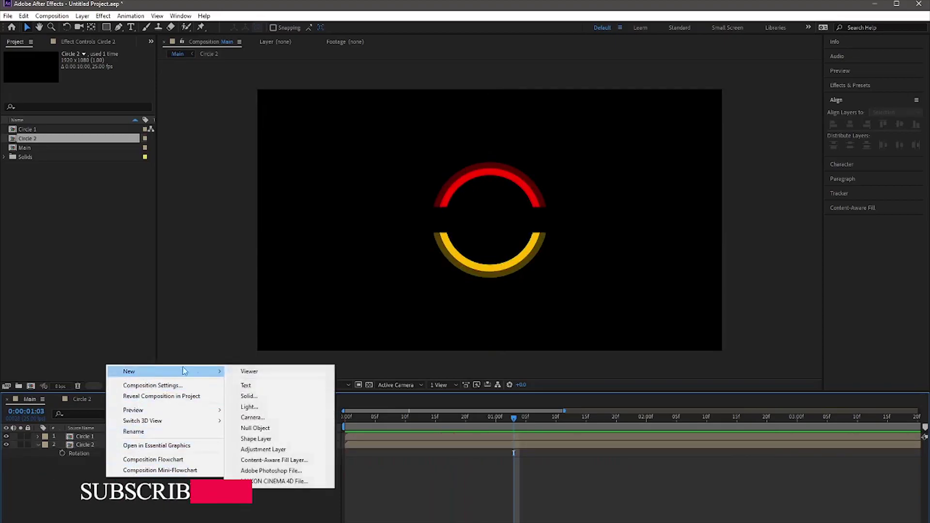
{"action": "left_click", "coordinate": [256, 385]}
{"action": "key", "text": "space"}
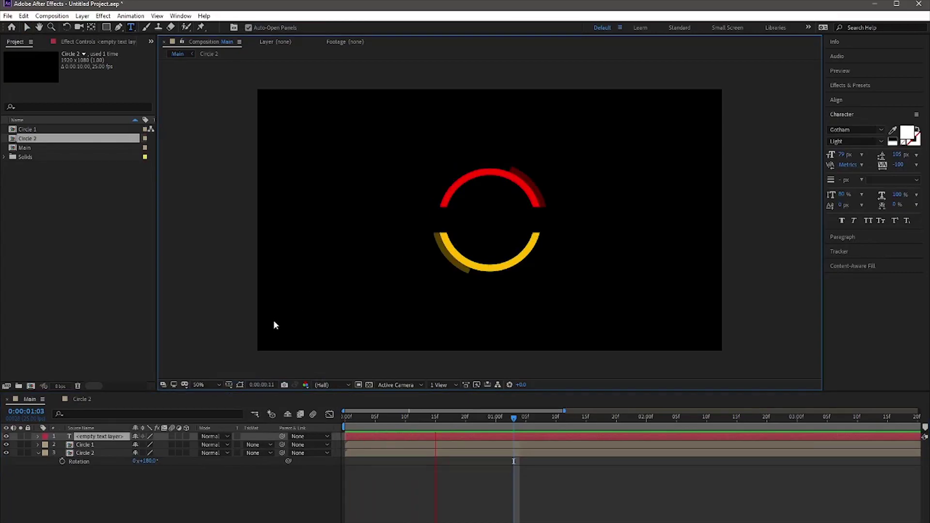
{"action": "left_click_drag", "start_coordinate": [432, 419], "coordinate": [421, 419]}
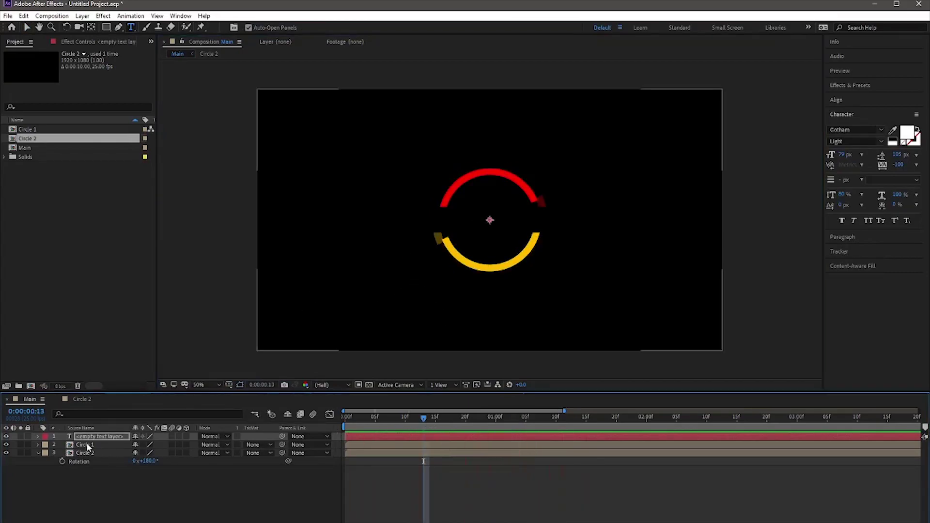
{"action": "double_click", "coordinate": [99, 436]}
{"action": "type", "text": "VEVO CANDY"}
{"action": "key", "text": "ctrl+shift+Left"}
{"action": "key", "text": "ctrl+shift+Left"}
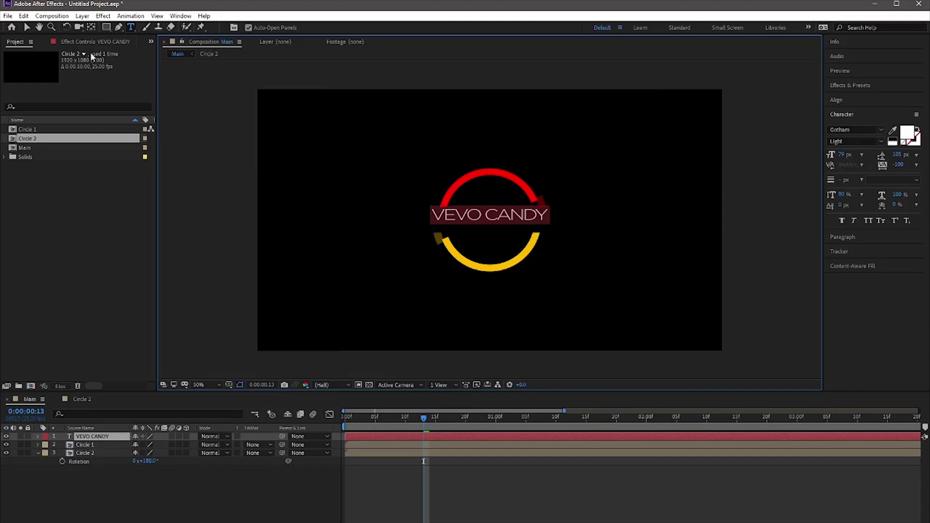
- Center the VEVO CANDY layer's anchor point, align the text vertically to the composition's center and preview it
{"action": "left_click", "coordinate": [93, 28]}
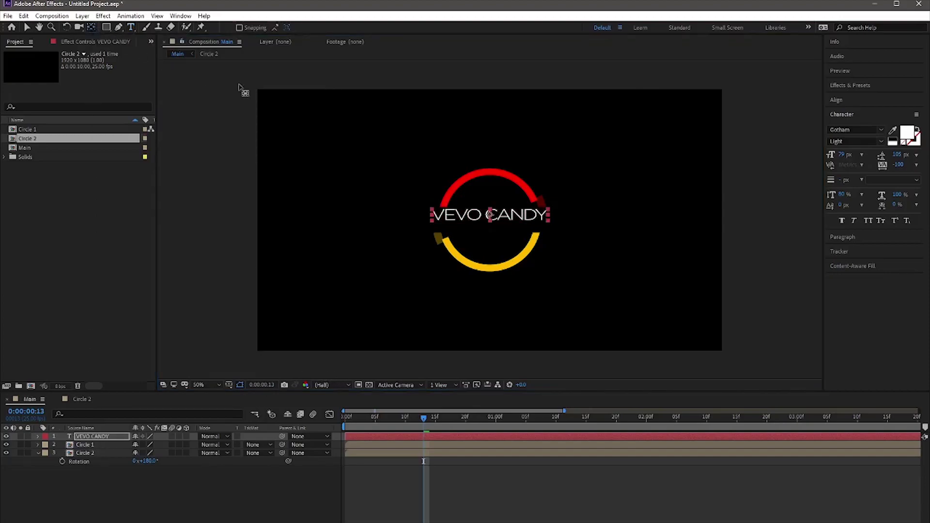
{"action": "left_click", "coordinate": [858, 97]}
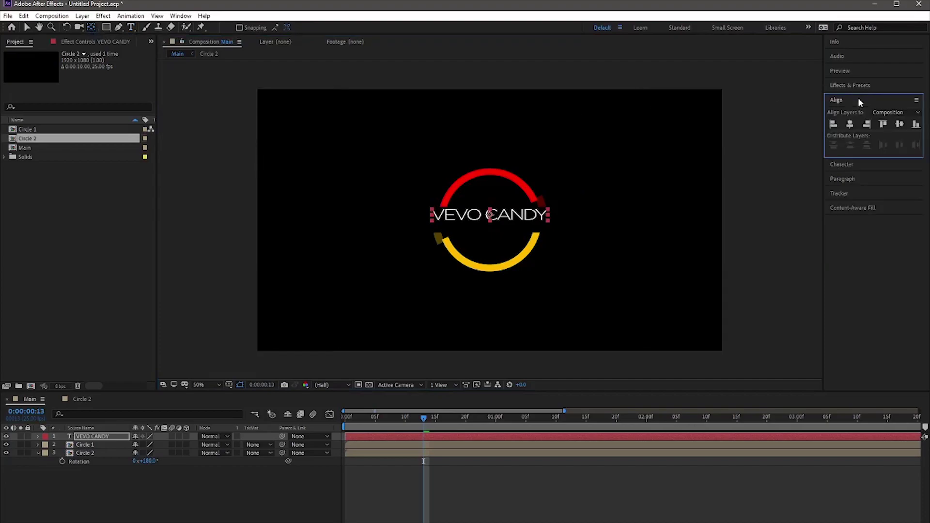
{"action": "left_click", "coordinate": [899, 124]}
{"action": "left_click", "coordinate": [475, 431]}
{"action": "key", "text": "v"}
{"action": "key", "text": "space"}
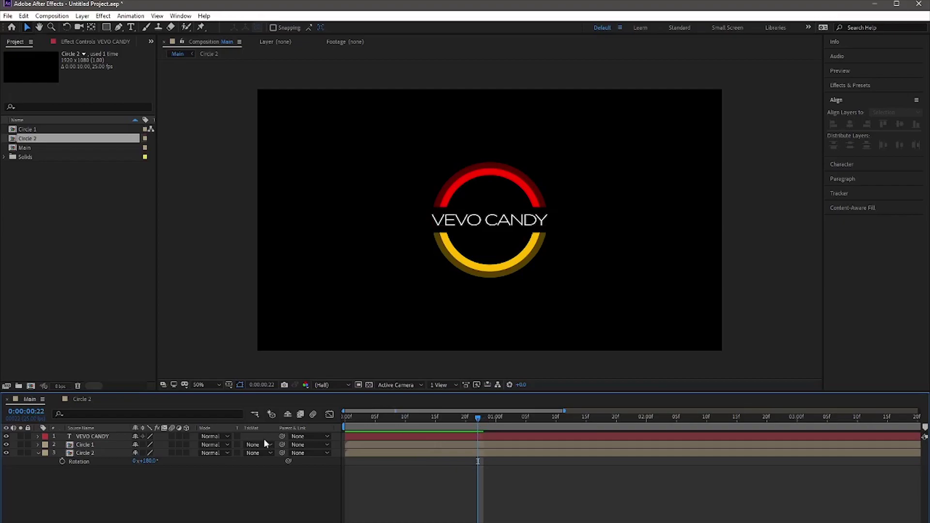
- Animate the VEVO CANDY layer's Rotation from -154° at the first frame to 0° at frame 20 and preview it
{"action": "left_click", "coordinate": [39, 438]}
{"action": "key", "text": "Page_Up"}
{"action": "key", "text": "Page_Up"}
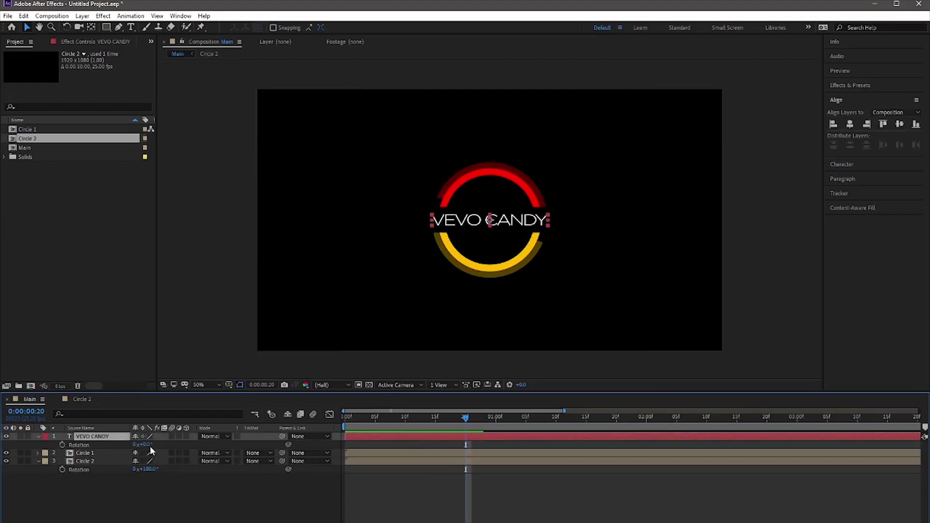
{"action": "left_click_drag", "start_coordinate": [146, 444], "coordinate": [70, 444]}
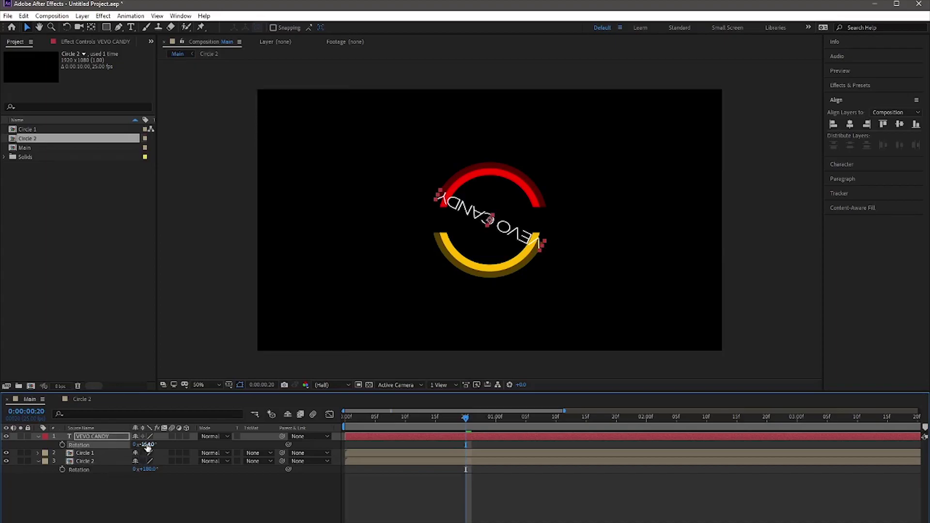
{"action": "left_click", "coordinate": [62, 444]}
{"action": "left_click", "coordinate": [147, 443]}
{"action": "type", "text": "0"}
{"action": "key", "text": "Return"}
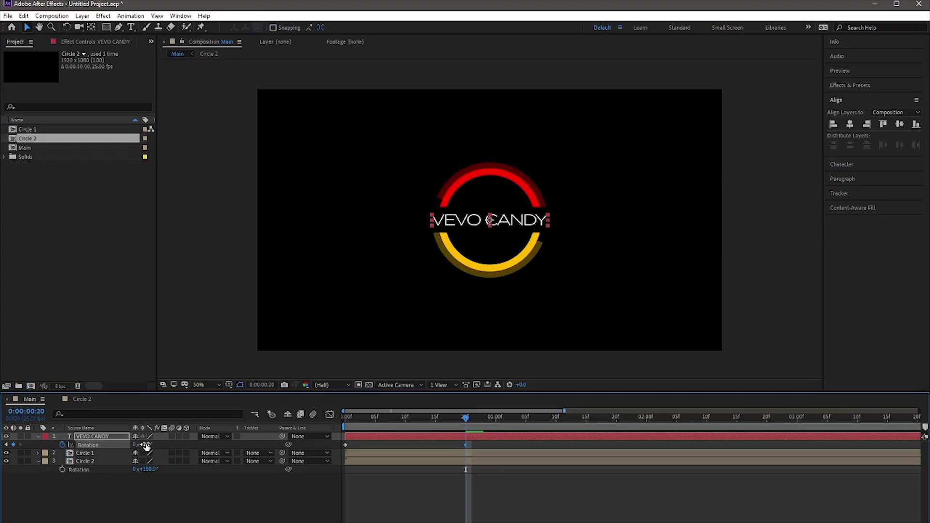
{"action": "key", "text": "space"}
{"action": "key", "text": "space"}
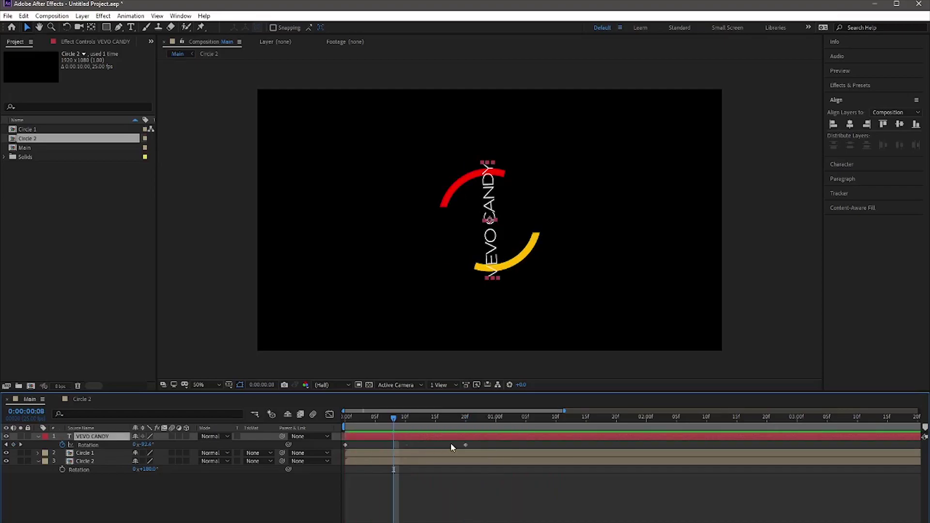
- Apply Easy Ease to both text Rotation keyframes and lengthen the last keyframe's incoming influence in the speed graph for an early peak
{"action": "left_click_drag", "start_coordinate": [484, 442], "coordinate": [340, 451]}
{"action": "key", "text": "F9"}
{"action": "left_click", "coordinate": [331, 414]}
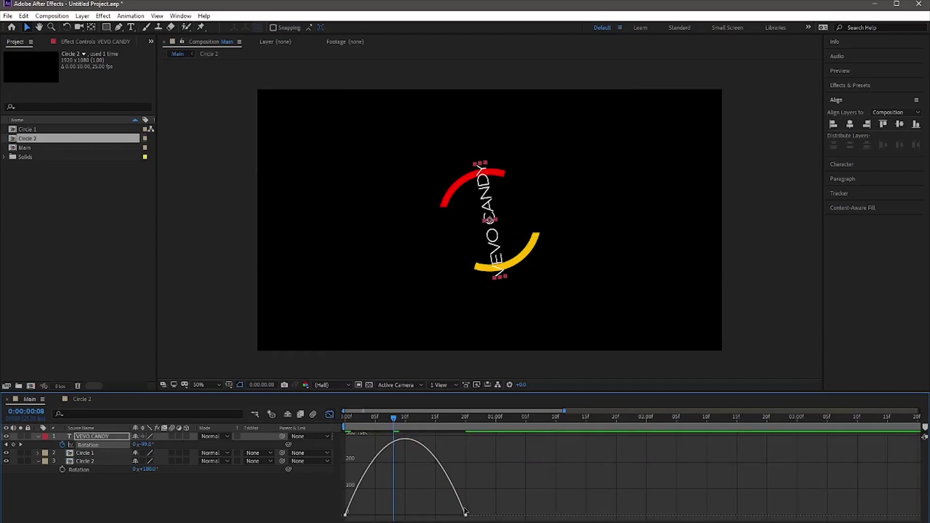
{"action": "left_click_drag", "start_coordinate": [475, 501], "coordinate": [341, 520]}
{"action": "left_click_drag", "start_coordinate": [446, 518], "coordinate": [420, 519]}
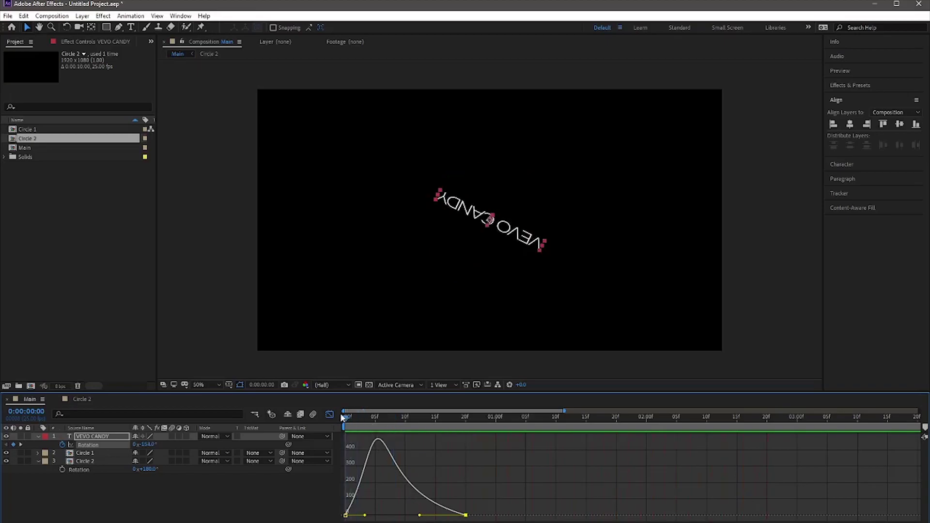
{"action": "left_click_drag", "start_coordinate": [368, 424], "coordinate": [392, 423]}
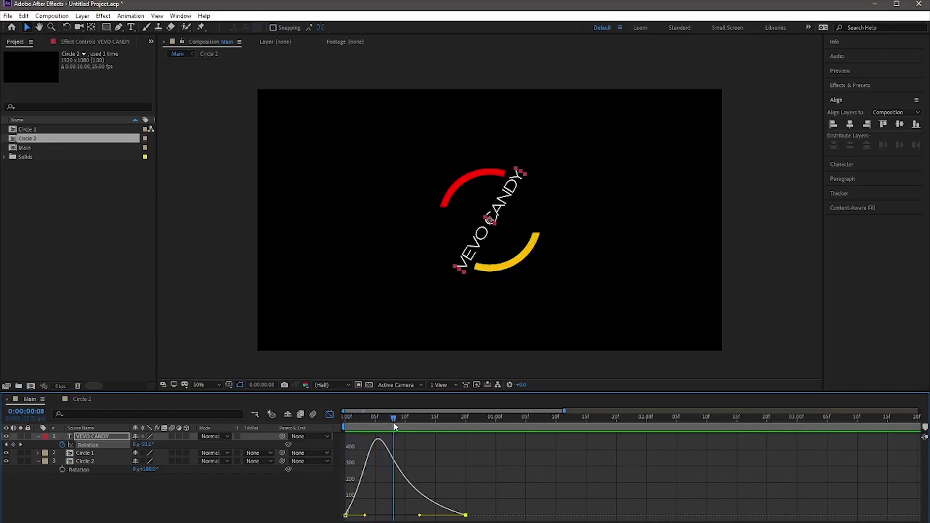
{"action": "mouse_move", "coordinate": [394, 425]}
{"action": "left_mouse_down"}
{"action": "mouse_move", "coordinate": [444, 434]}
{"action": "mouse_move", "coordinate": [380, 435]}
{"action": "left_mouse_up"}
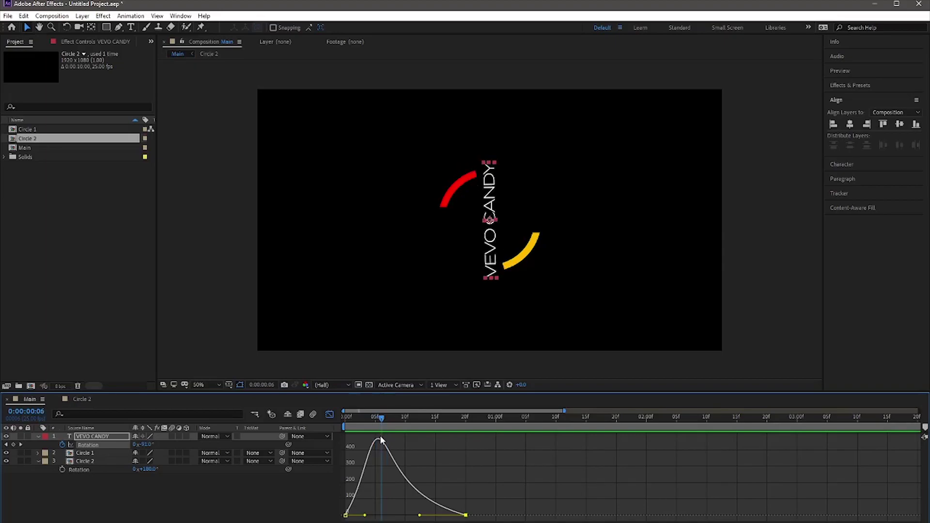
- Shorten the last Rotation keyframe's incoming influence slightly, check the text spin, and return to the layer view of the timeline
{"action": "left_click_drag", "start_coordinate": [419, 517], "coordinate": [424, 518]}
{"action": "left_click_drag", "start_coordinate": [381, 418], "coordinate": [453, 435]}
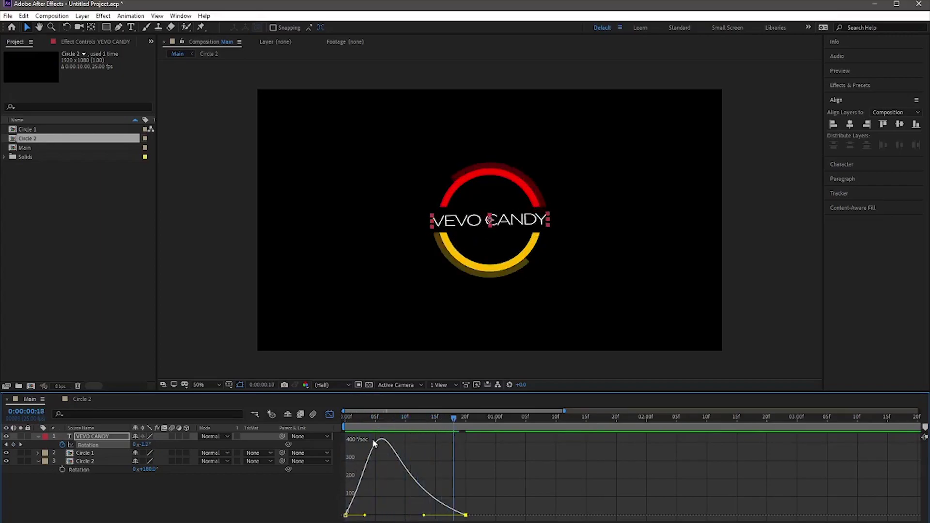
{"action": "left_click_drag", "start_coordinate": [371, 419], "coordinate": [484, 428]}
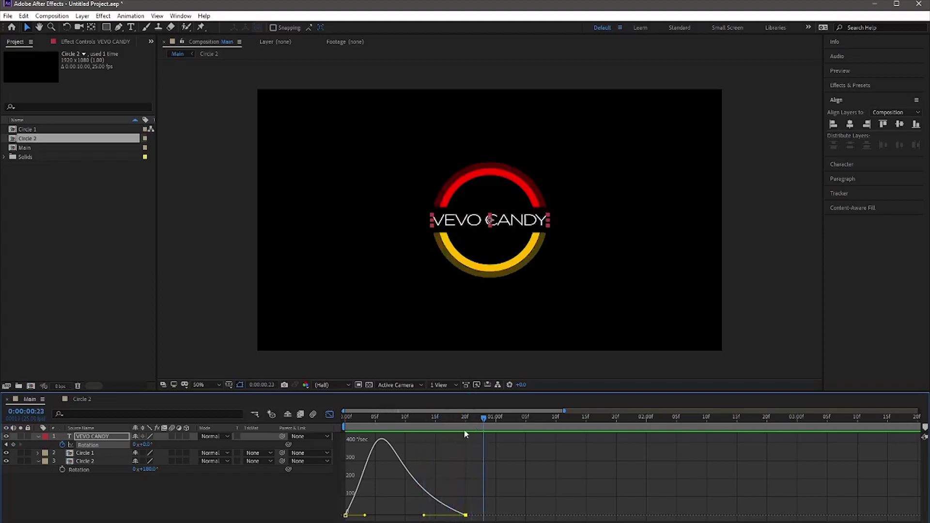
{"action": "left_click", "coordinate": [166, 504]}
{"action": "left_click", "coordinate": [37, 436]}
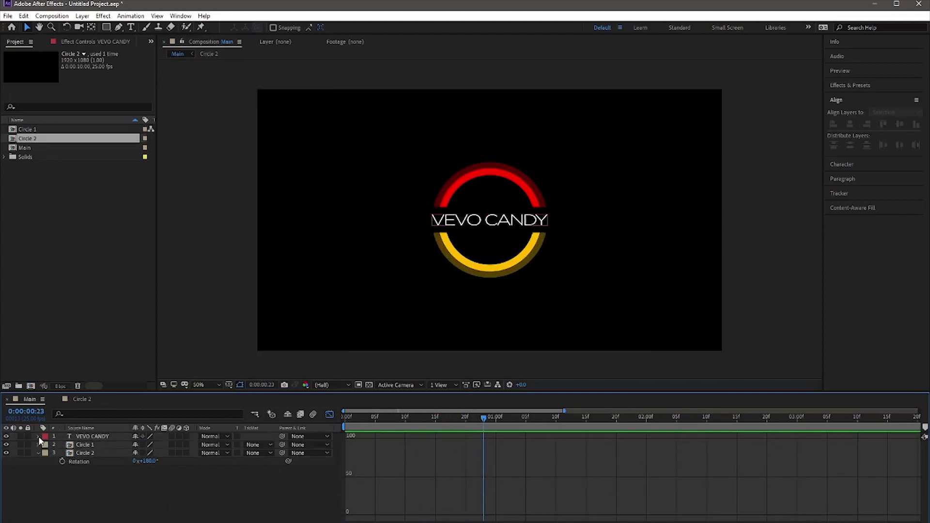
{"action": "left_click", "coordinate": [331, 414]}
- Animate the VEVO CANDY layer's Opacity from 0% at the first frame to 100% at frame 15
{"action": "left_click_drag", "start_coordinate": [377, 421], "coordinate": [339, 419]}
{"action": "left_click", "coordinate": [98, 437]}
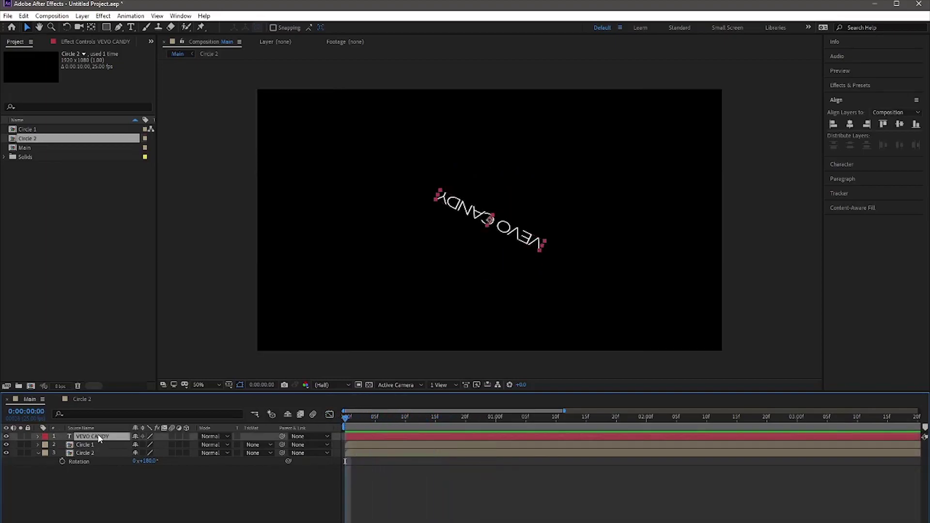
{"action": "key", "text": "t"}
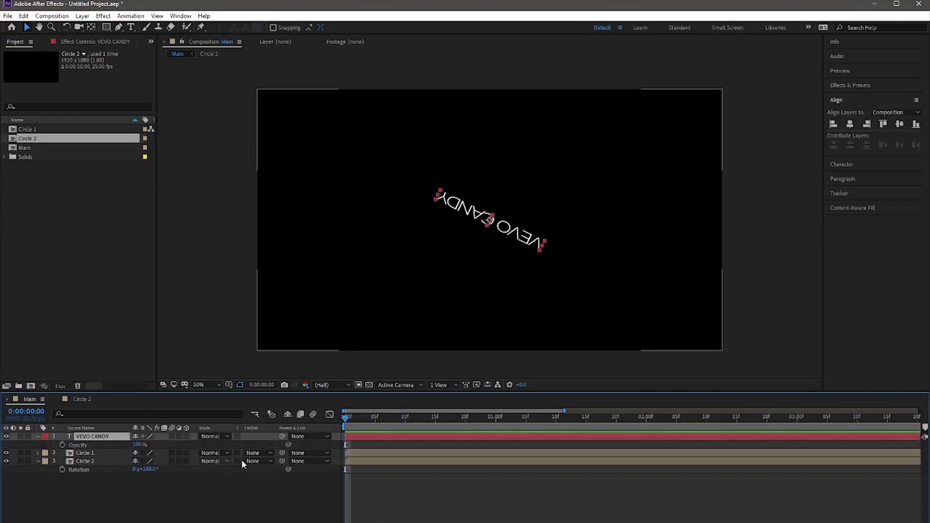
{"action": "left_click", "coordinate": [435, 419]}
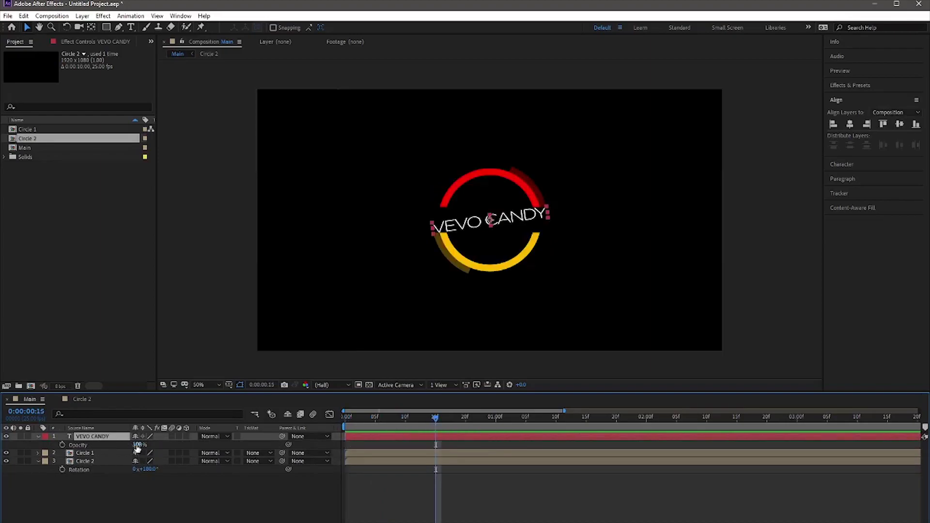
{"action": "left_click", "coordinate": [61, 445]}
{"action": "left_click", "coordinate": [344, 416]}
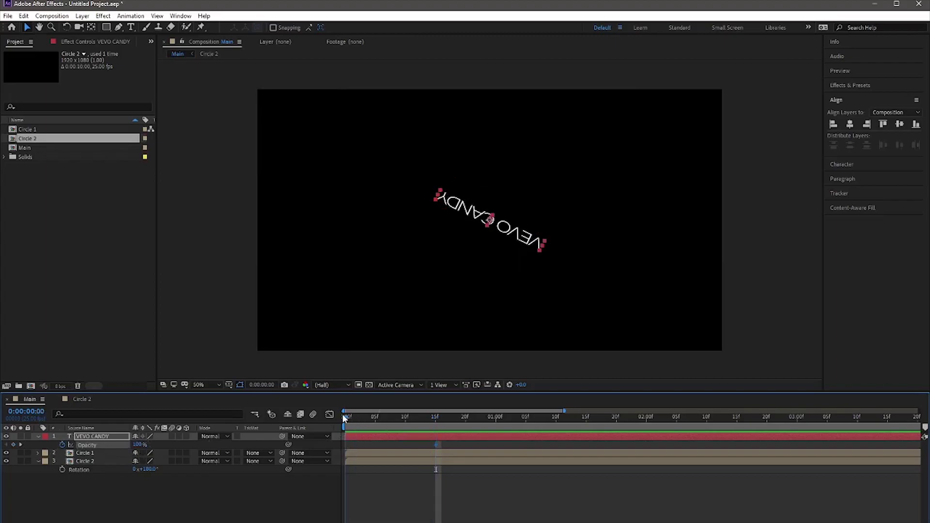
{"action": "left_click", "coordinate": [139, 445]}
{"action": "type", "text": "0"}
{"action": "key", "text": "Return"}
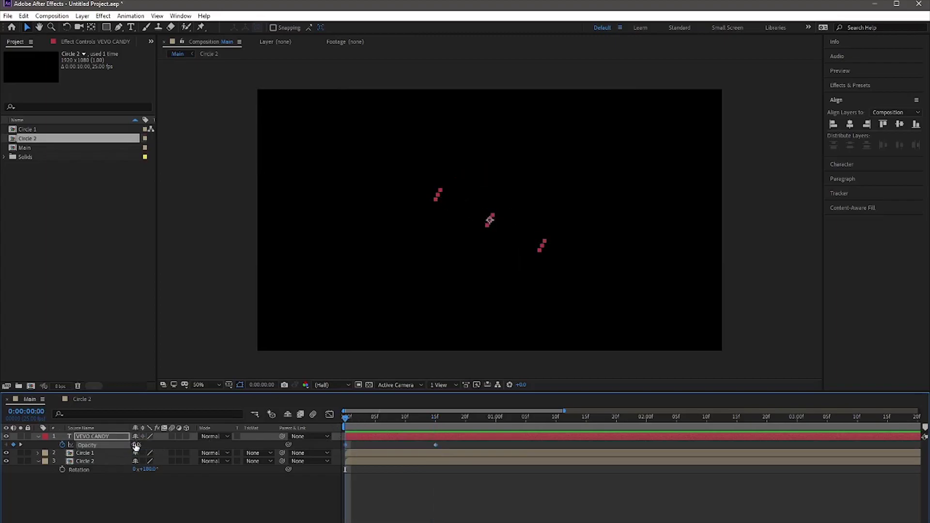
- Apply Easy Ease to both text Opacity keyframes and preview the logo animation
{"action": "left_click_drag", "start_coordinate": [443, 446], "coordinate": [335, 453]}
{"action": "key", "text": "space"}
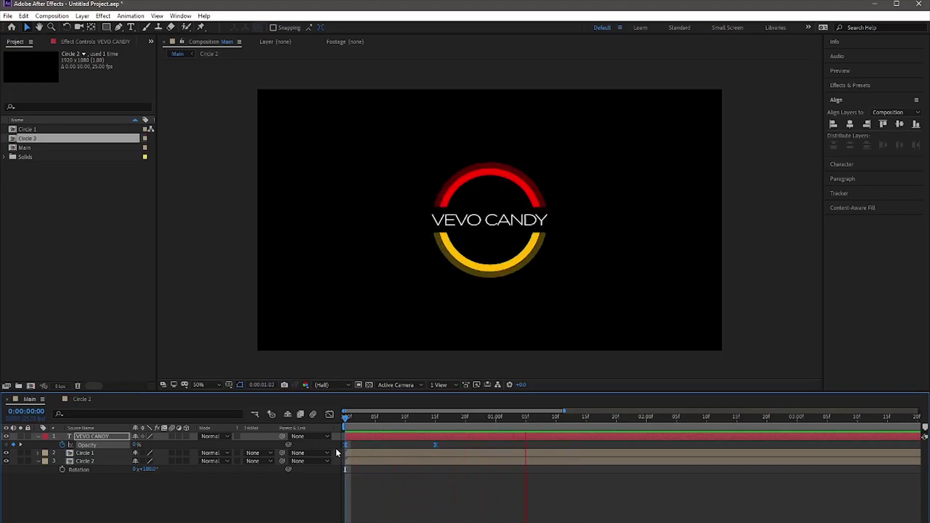
{"action": "left_click_drag", "start_coordinate": [367, 422], "coordinate": [454, 436]}
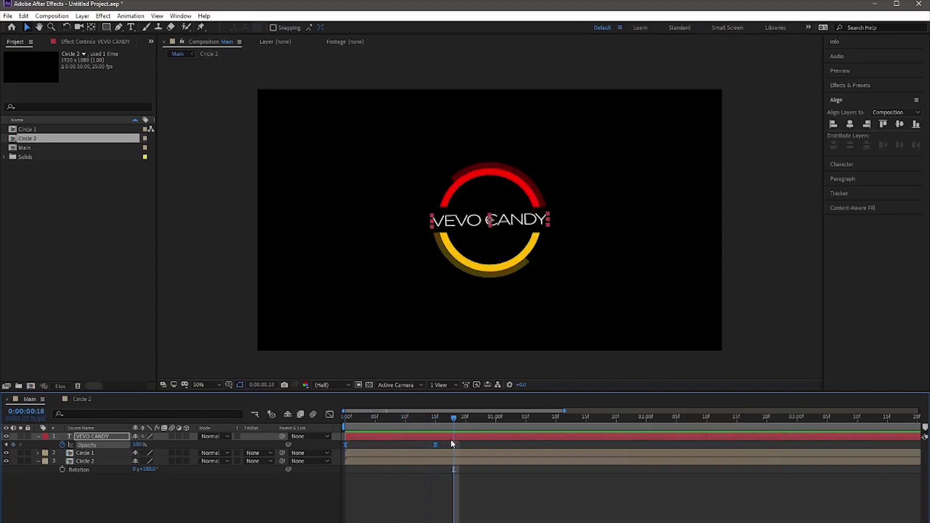
- Open Circle 1, reveal both shape layers' keyframes, and shift Shape Layer 2's End keyframes to start at frame 15, then preview
{"action": "double_click", "coordinate": [90, 453]}
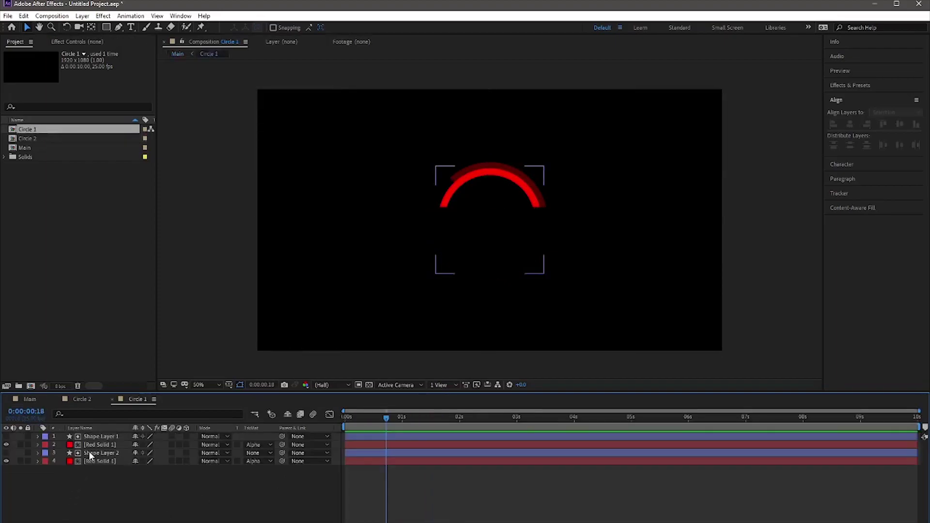
{"action": "left_click", "coordinate": [101, 453]}
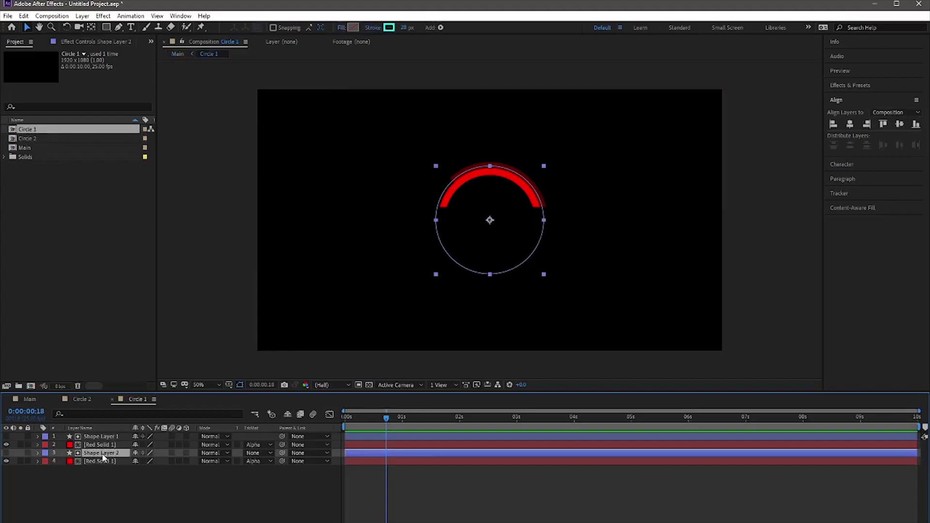
{"action": "key", "text": "u"}
{"action": "left_click", "coordinate": [116, 436]}
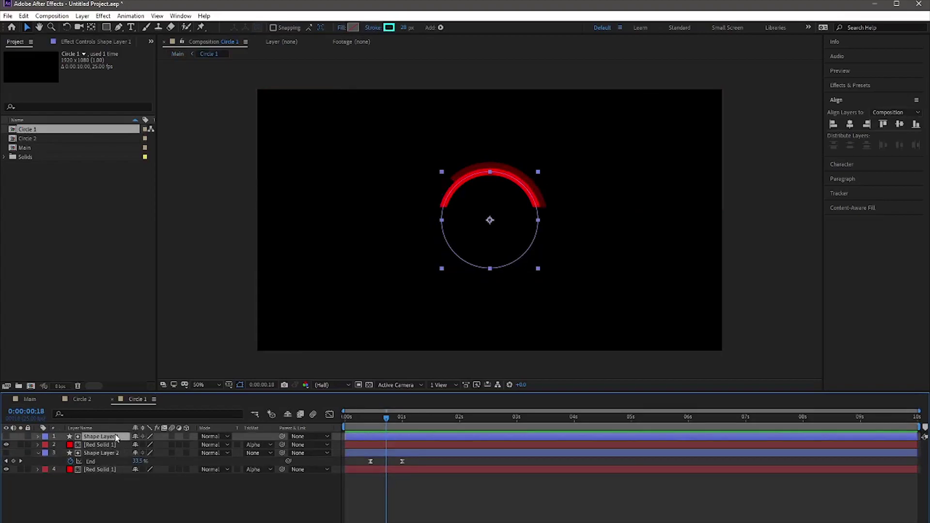
{"action": "key", "text": "u"}
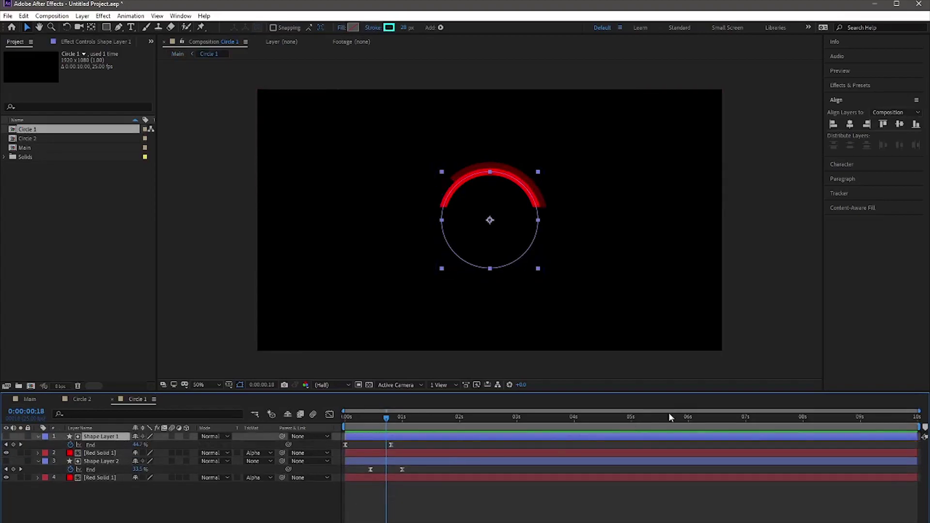
{"action": "left_click_drag", "start_coordinate": [917, 411], "coordinate": [552, 411]}
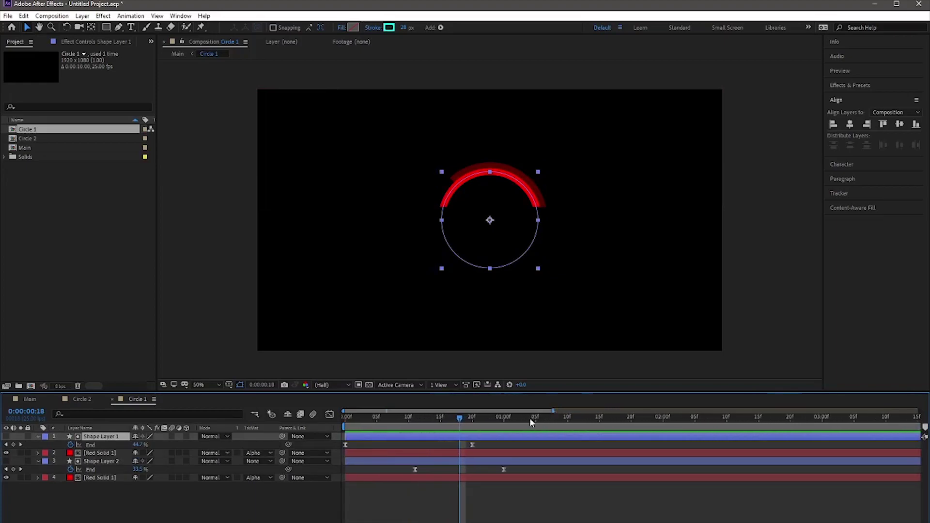
{"action": "left_click", "coordinate": [440, 419]}
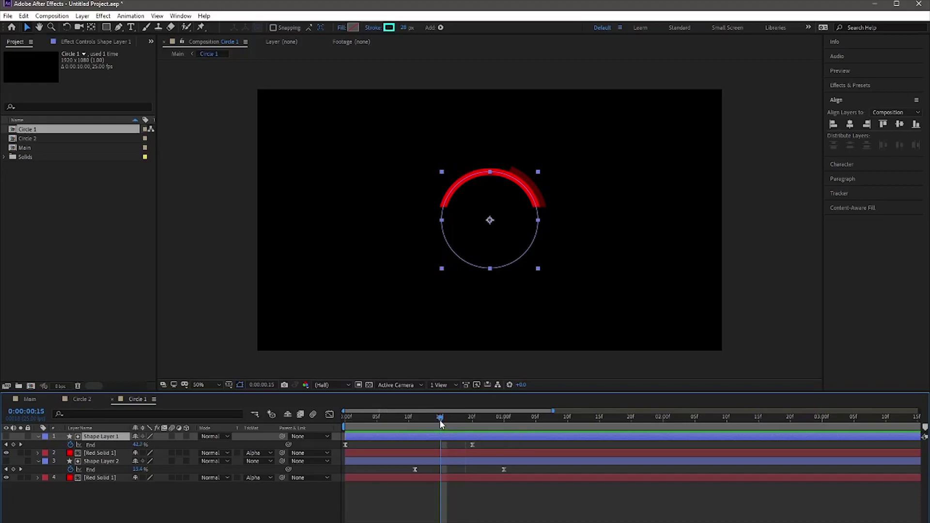
{"action": "left_click", "coordinate": [512, 467]}
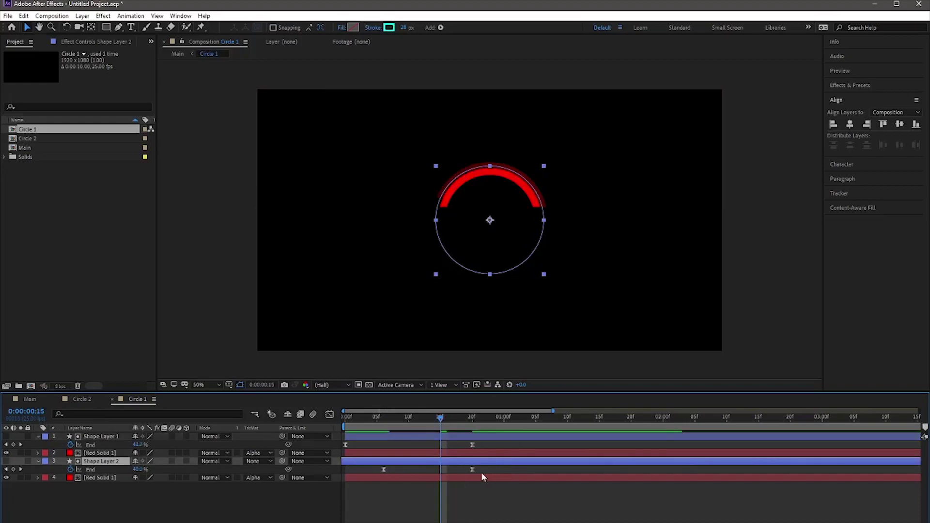
{"action": "left_click_drag", "start_coordinate": [512, 464], "coordinate": [437, 474]}
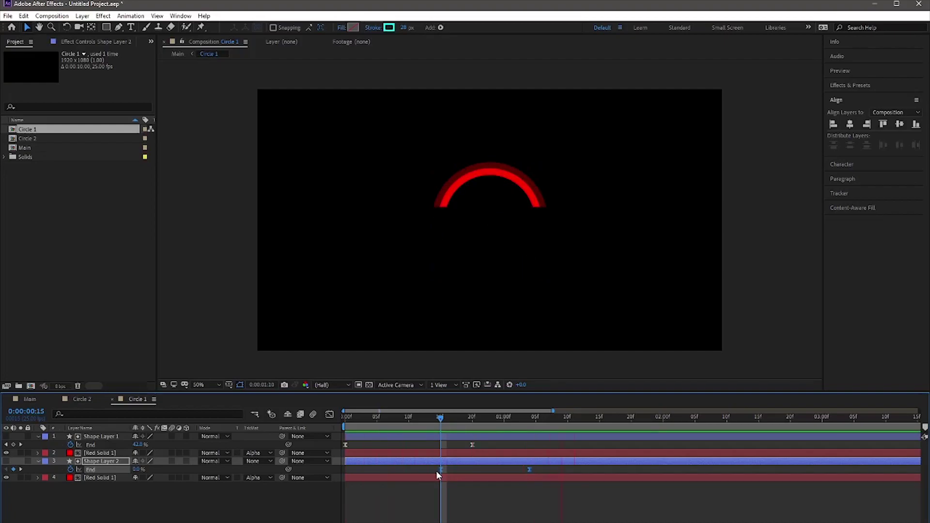
{"action": "left_click", "coordinate": [168, 512]}
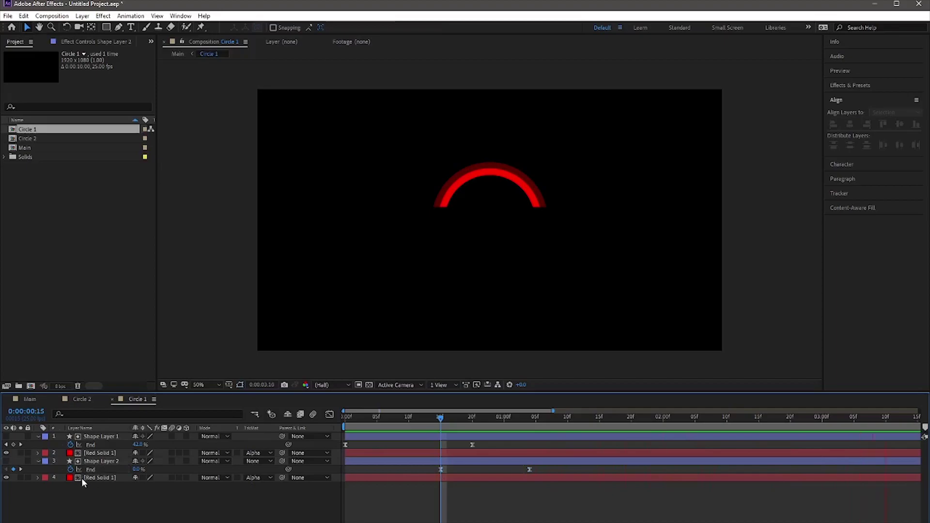
- In Circle 2, shift Shape Layer 2's End keyframes to start at frame 15, then preview the animation in Main
{"action": "left_click", "coordinate": [82, 400]}
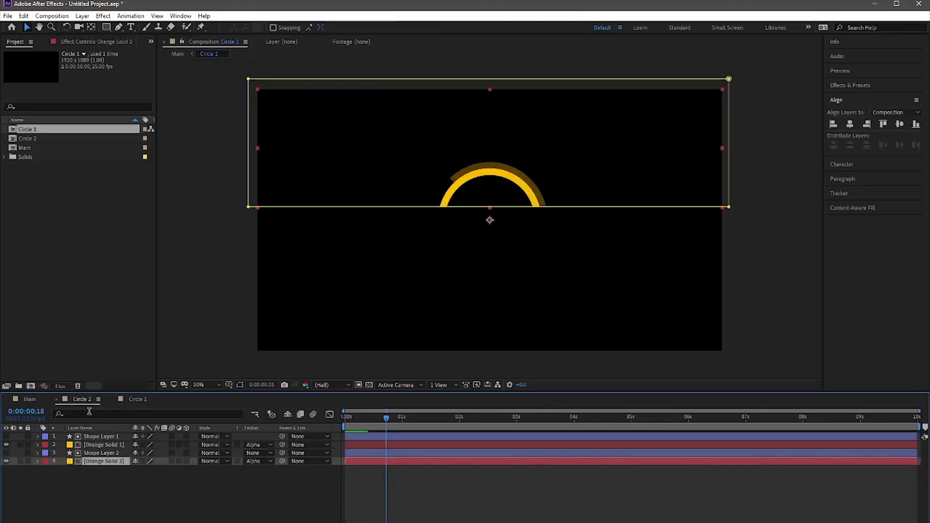
{"action": "left_click", "coordinate": [105, 453]}
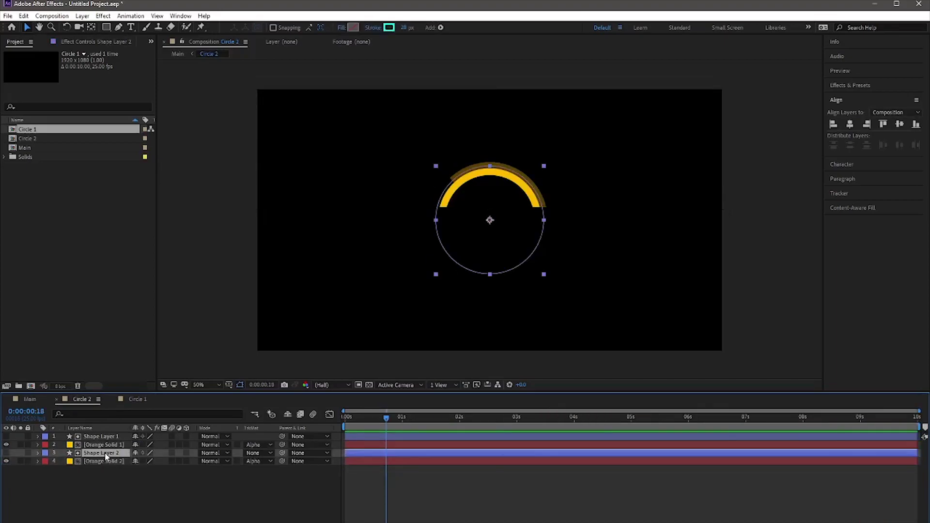
{"action": "key", "text": "u"}
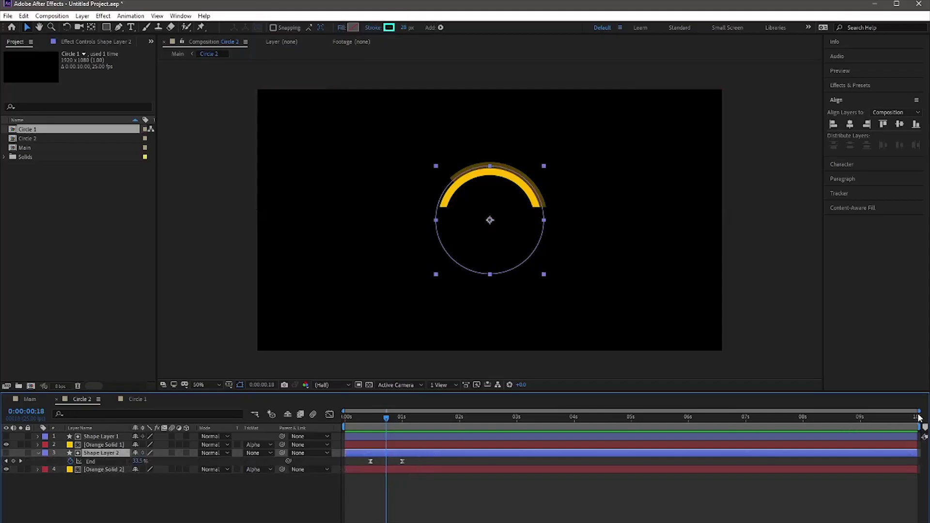
{"action": "left_click_drag", "start_coordinate": [918, 411], "coordinate": [518, 419]}
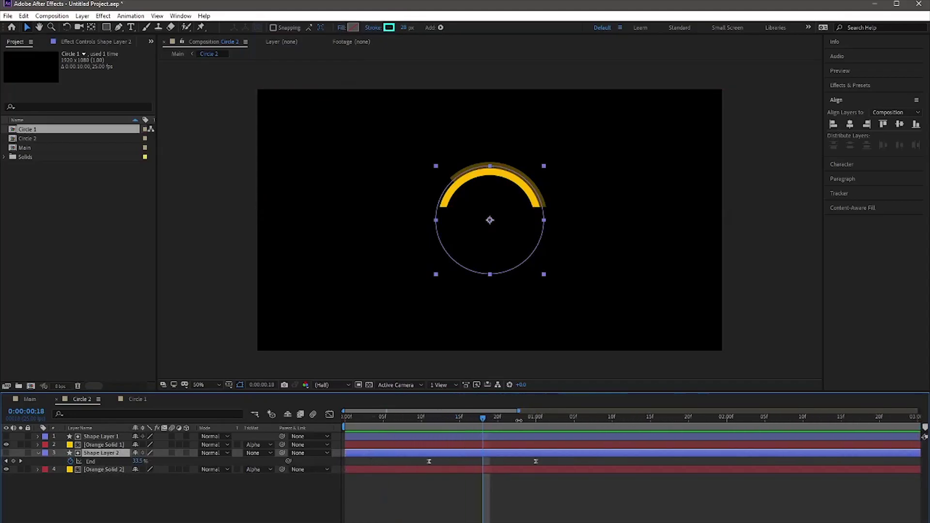
{"action": "left_click", "coordinate": [459, 420]}
{"action": "left_click", "coordinate": [540, 460]}
{"action": "left_click_drag", "start_coordinate": [541, 458], "coordinate": [462, 460]}
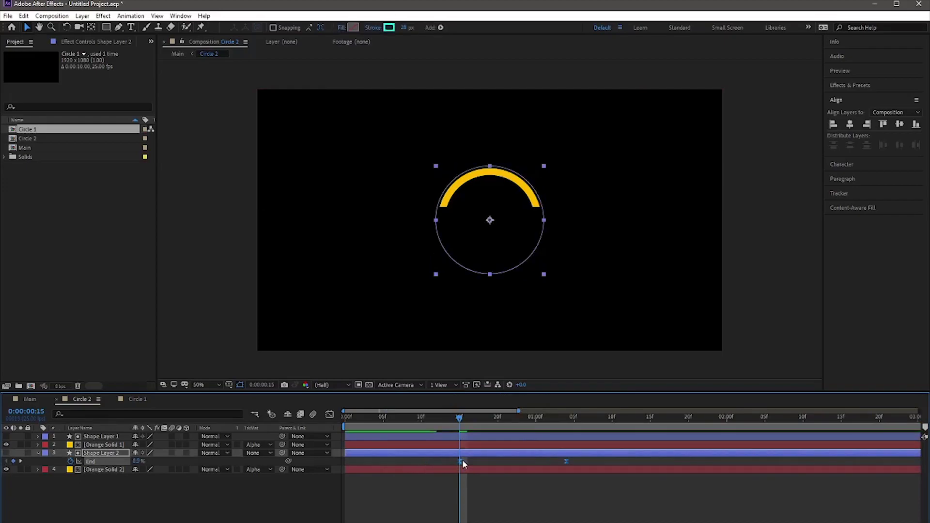
{"action": "left_click_drag", "start_coordinate": [376, 418], "coordinate": [330, 419]}
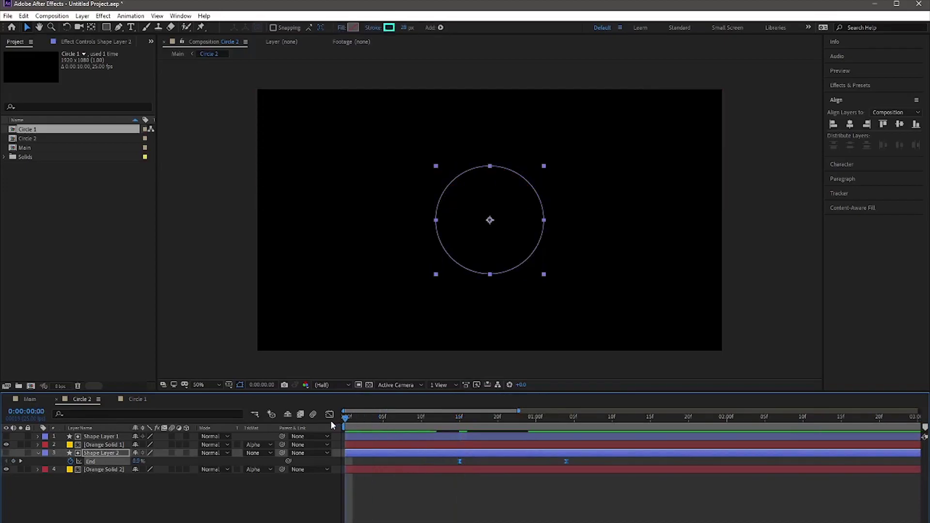
{"action": "left_click", "coordinate": [31, 404]}
{"action": "key", "text": "space"}
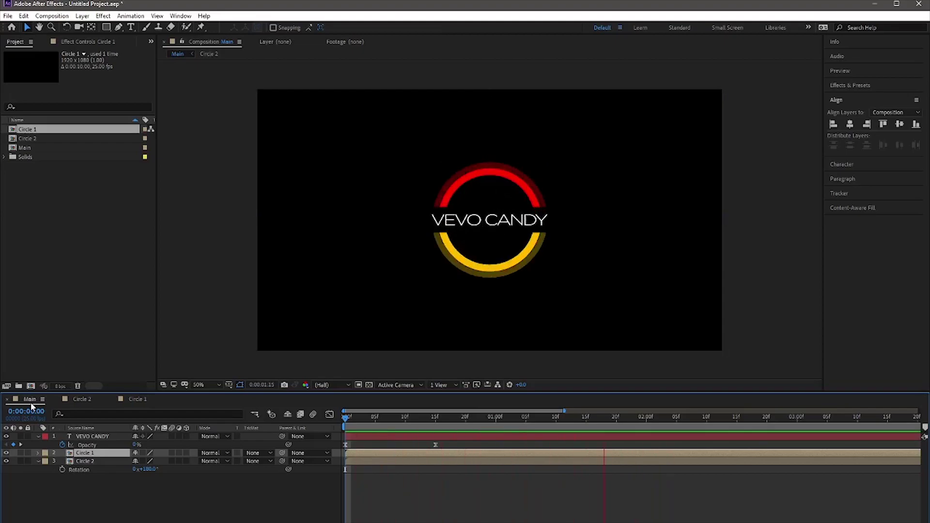
- Reveal the VEVO CANDY layer's Rotation keyframes alongside Opacity and show the Rotation speed graph with its influence handles at frame 13
{"action": "left_click", "coordinate": [96, 436]}
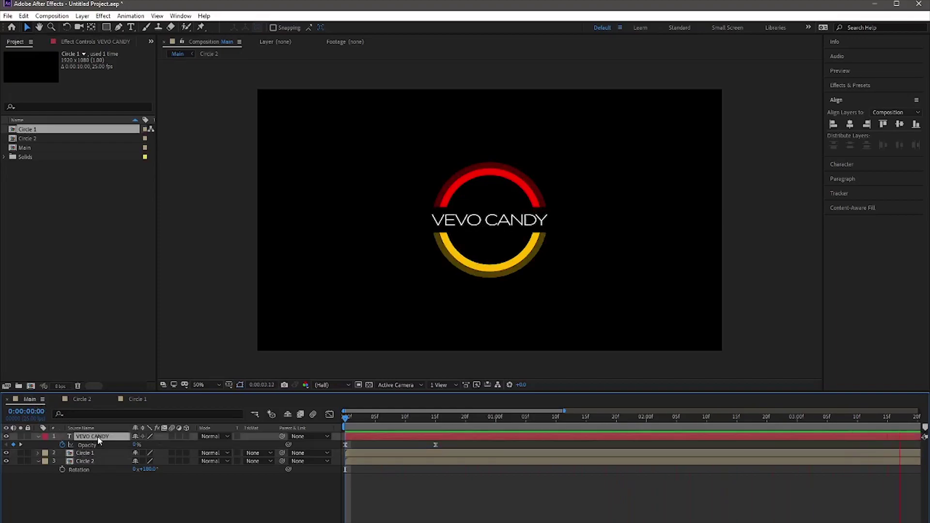
{"action": "key", "text": "shift+r"}
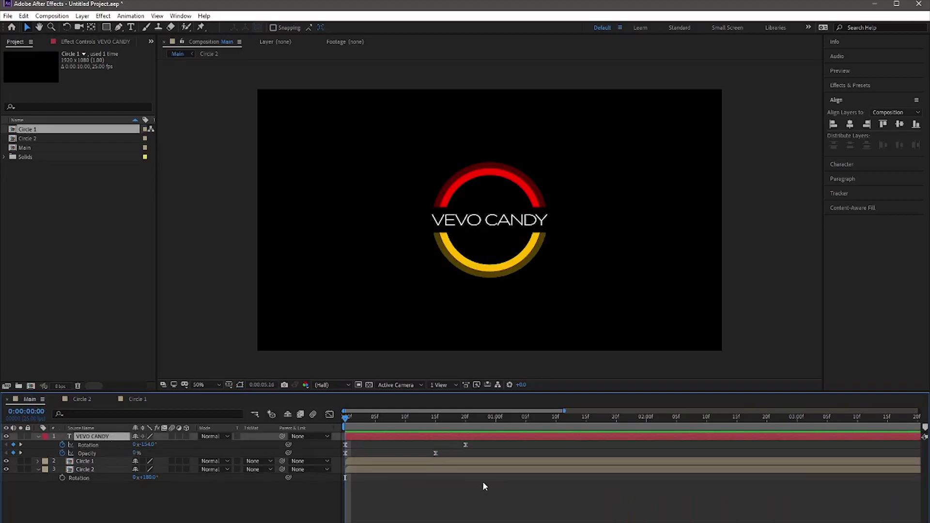
{"action": "left_click", "coordinate": [465, 444]}
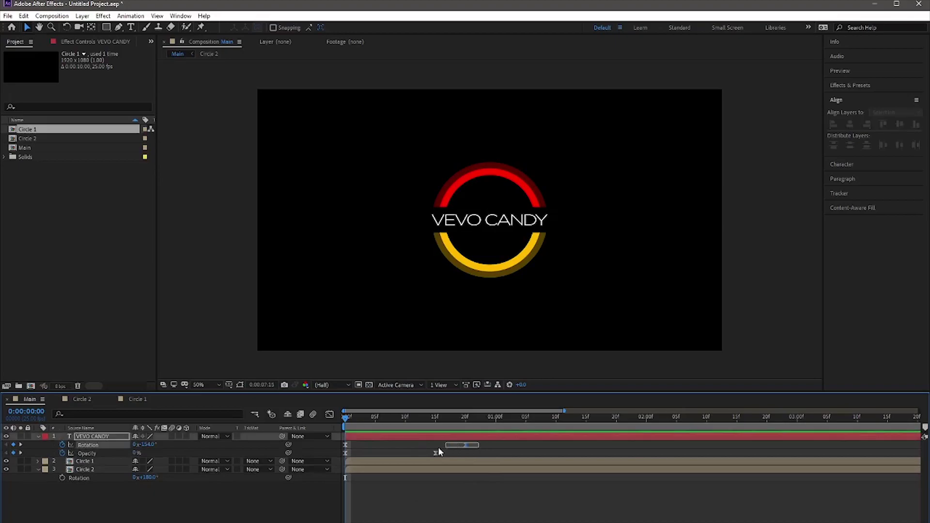
{"action": "left_click", "coordinate": [329, 414]}
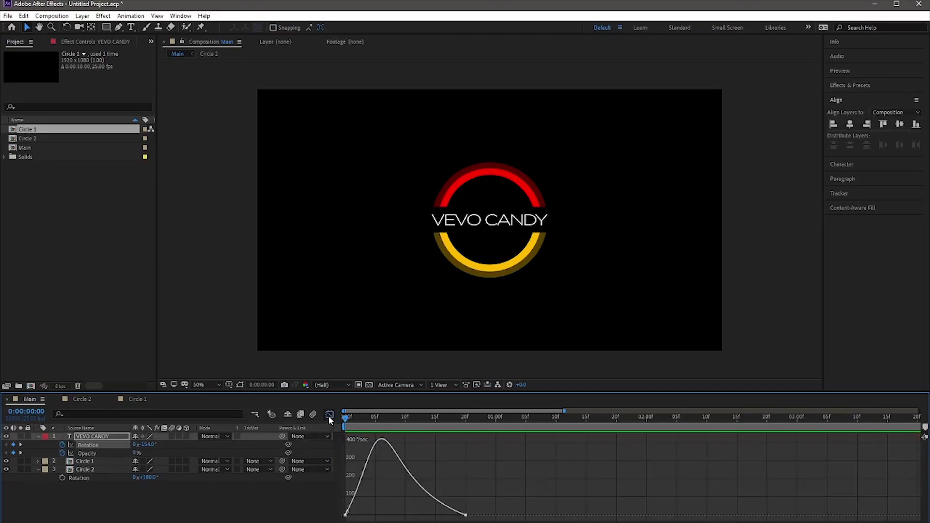
{"action": "left_click", "coordinate": [423, 416]}
{"action": "left_click", "coordinate": [460, 512]}
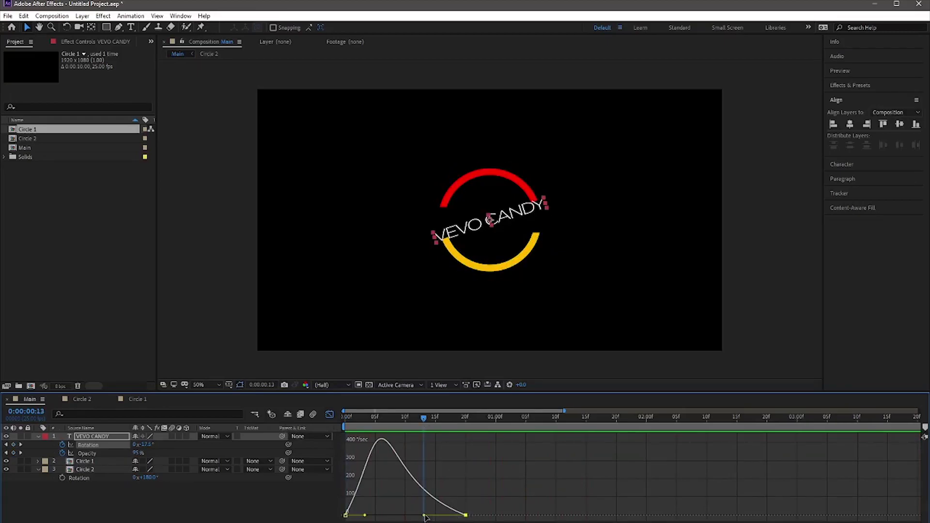
- Lengthen the last Rotation keyframe's incoming influence slightly, preview the text spin, and return to the layer view with the text layer collapsed
{"action": "left_click_drag", "start_coordinate": [426, 516], "coordinate": [427, 516]}
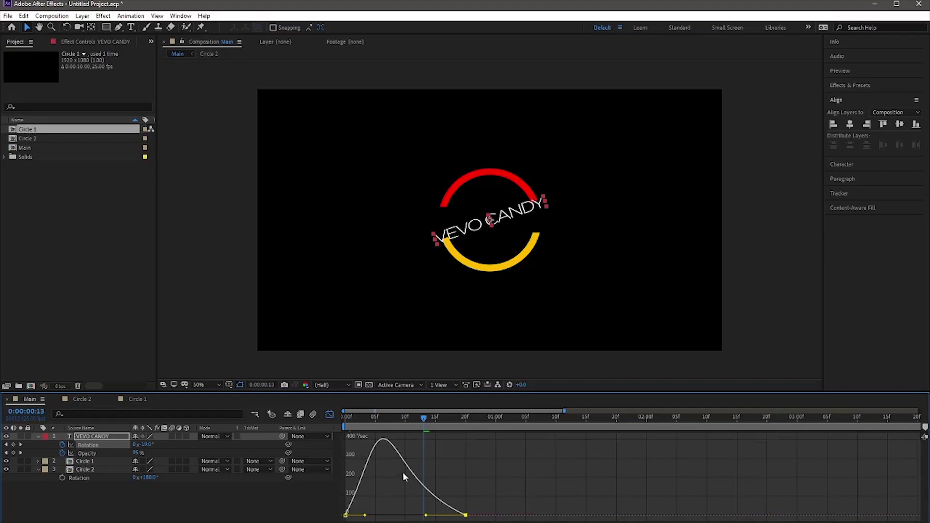
{"action": "left_click", "coordinate": [381, 416]}
{"action": "left_click", "coordinate": [386, 416]}
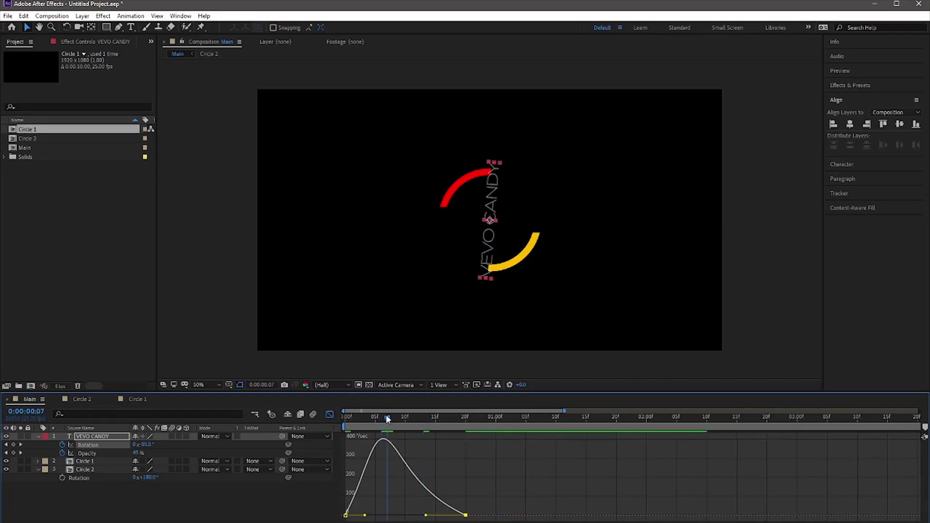
{"action": "left_click_drag", "start_coordinate": [425, 518], "coordinate": [421, 519]}
{"action": "key", "text": "Home"}
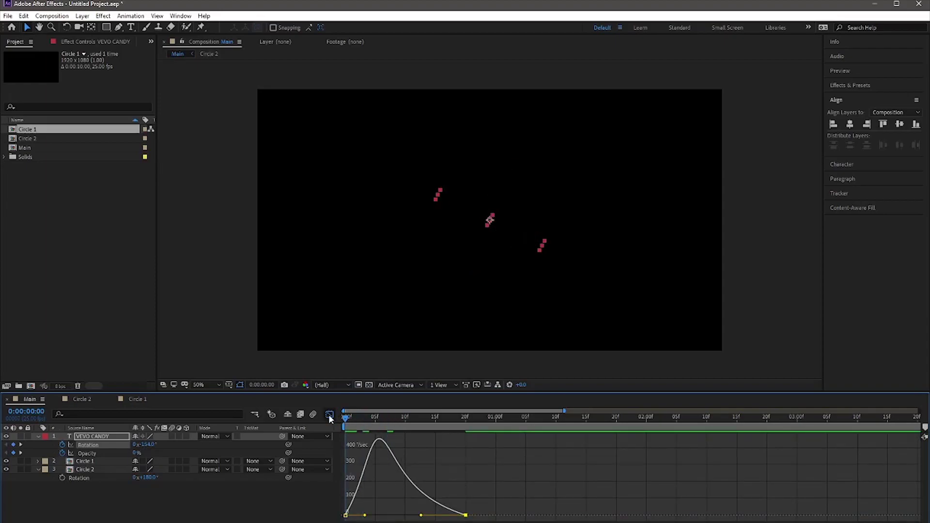
{"action": "key", "text": "space"}
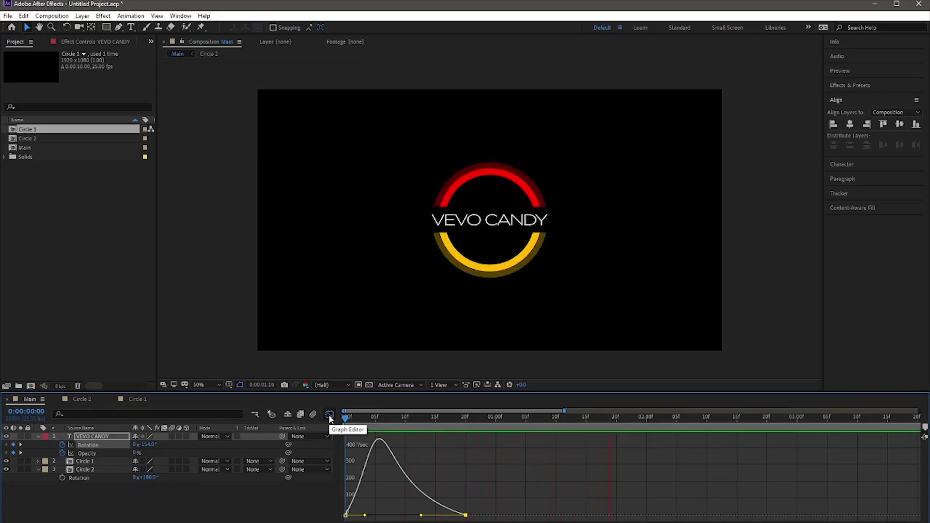
{"action": "left_click", "coordinate": [329, 415]}
{"action": "key", "text": "u"}
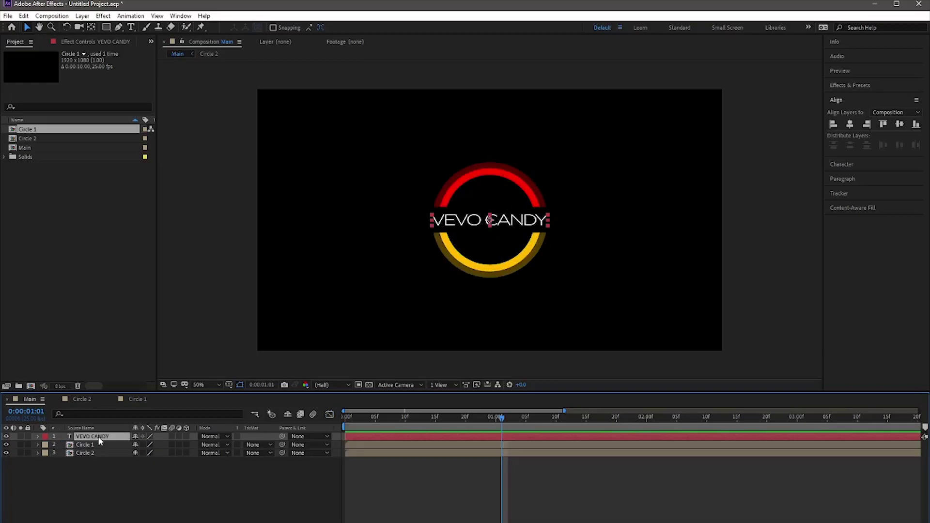
- Add a Tracking text animator to the VEVO CANDY layer and bring its Tracking Amount into view
{"action": "left_click", "coordinate": [37, 436]}
{"action": "left_click", "coordinate": [190, 444]}
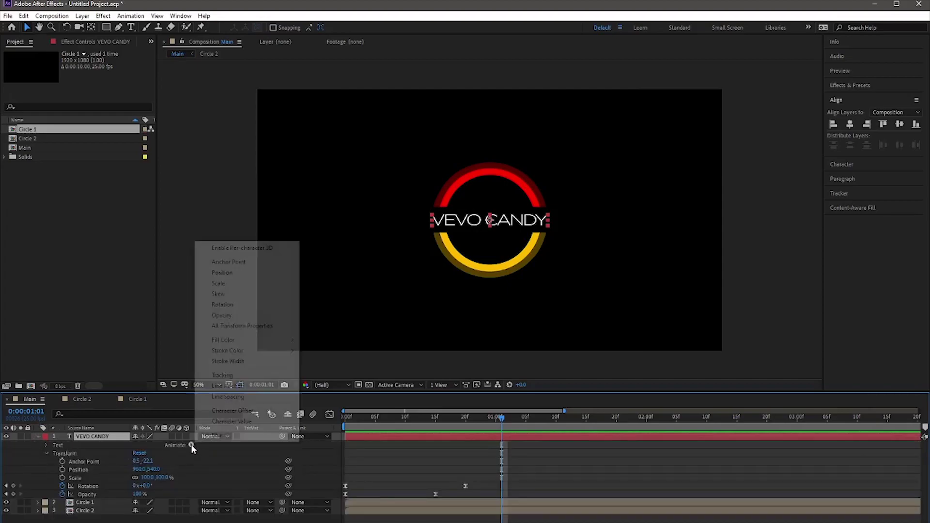
{"action": "left_click", "coordinate": [221, 375]}
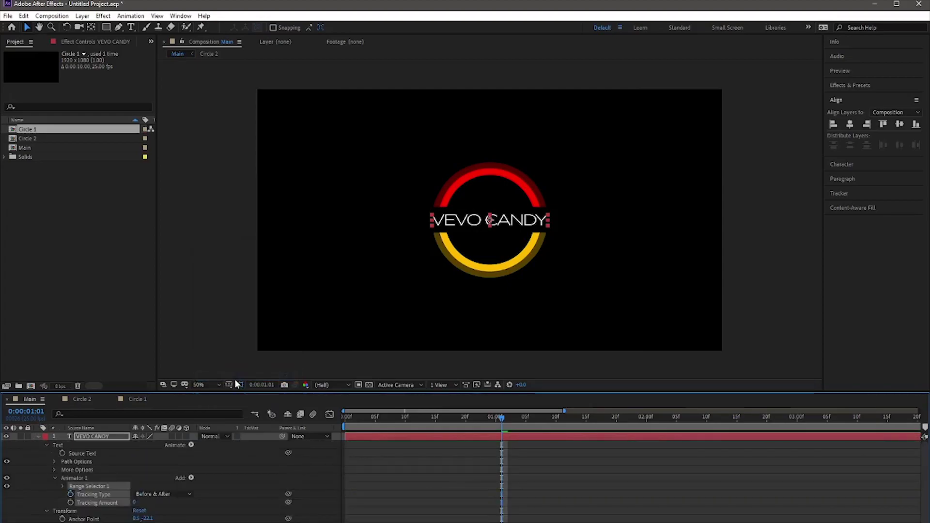
{"action": "scroll", "coordinate": [144, 513], "scroll_direction": "down", "scroll_amount": 2}
{"action": "left_click", "coordinate": [141, 511]}
{"action": "type", "text": "16"}
{"action": "key", "text": "Return"}
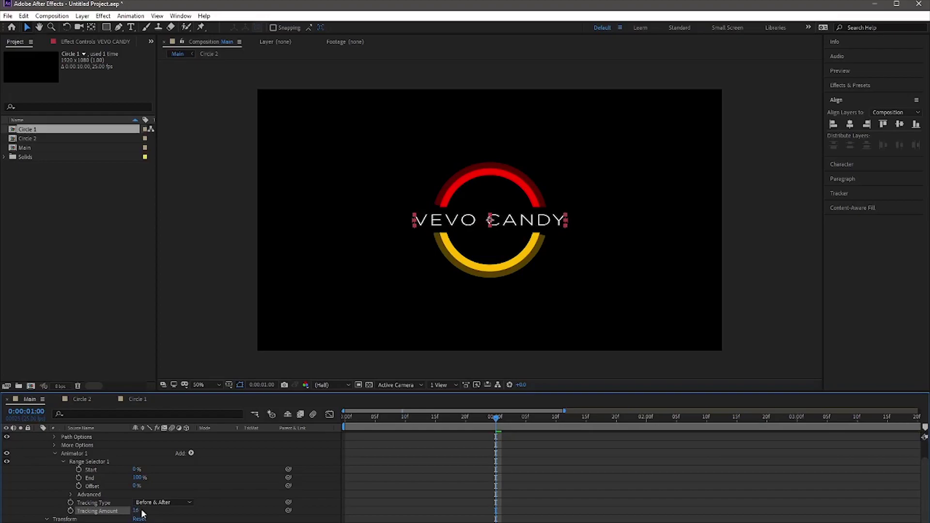
{"action": "key", "text": "ctrl+z"}
- Animate the text's Tracking Amount from 0 at 1 second to 8 at 1 second 10 frames, with Easy Ease
{"action": "left_click", "coordinate": [71, 510]}
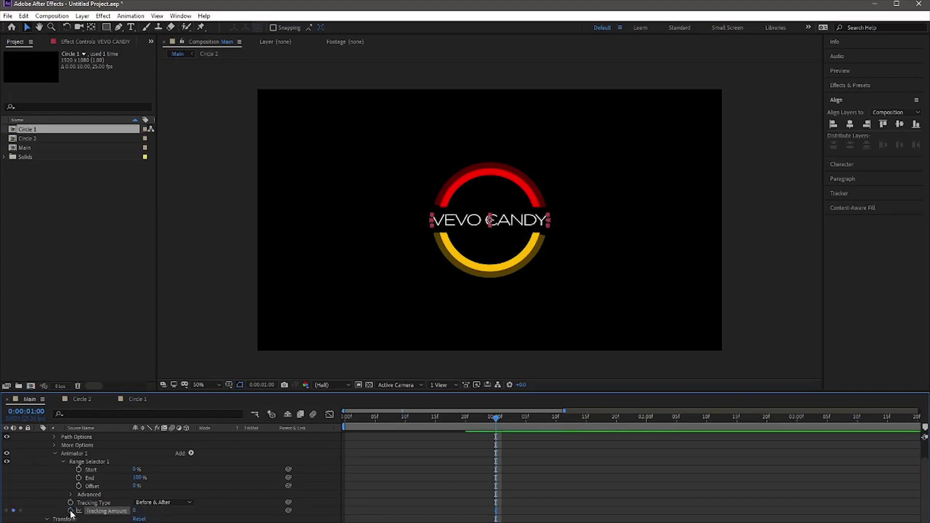
{"action": "left_click", "coordinate": [556, 420]}
{"action": "left_click", "coordinate": [134, 511]}
{"action": "key", "text": "Return"}
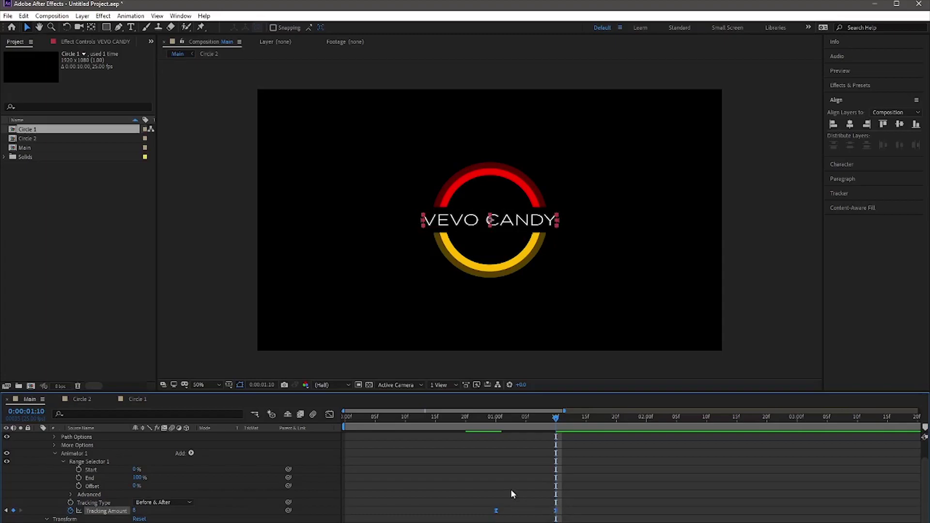
- Lengthen both Tracking Amount keyframes' influence into a sharp speed peak around 01:05, preview it, and return to the layer view
{"action": "left_click", "coordinate": [330, 415]}
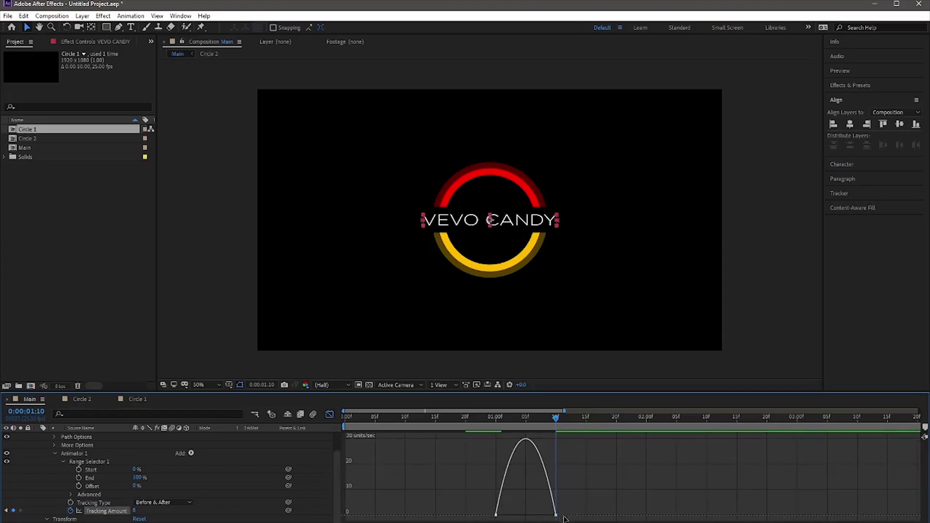
{"action": "left_click", "coordinate": [525, 419]}
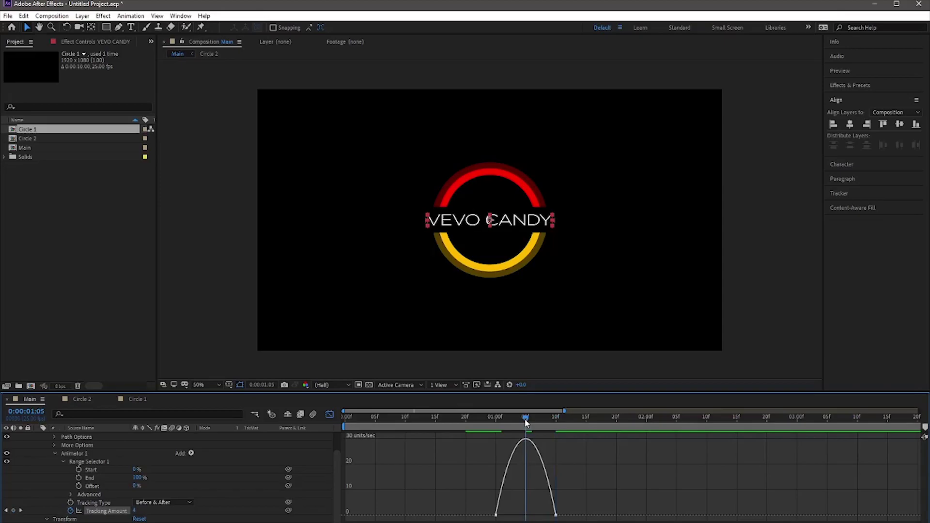
{"action": "left_click_drag", "start_coordinate": [569, 513], "coordinate": [485, 520]}
{"action": "left_click_drag", "start_coordinate": [546, 516], "coordinate": [517, 517]}
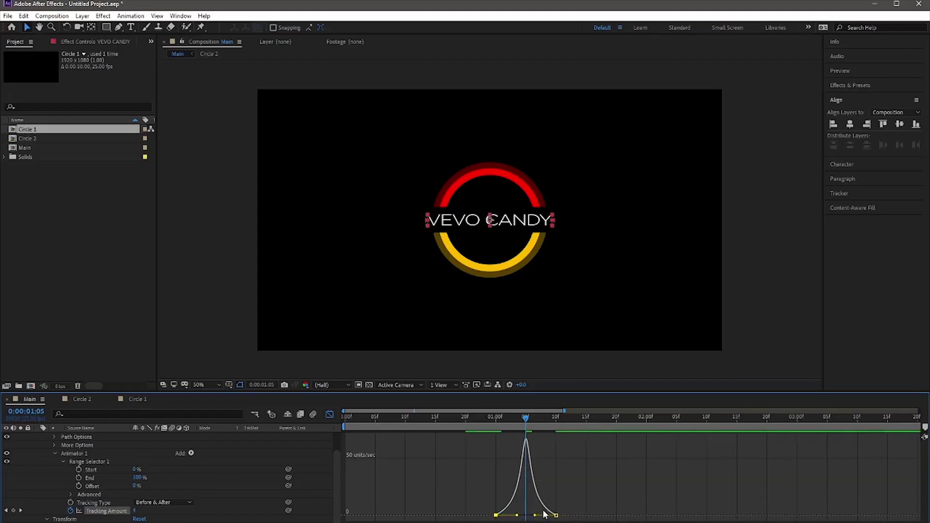
{"action": "key", "text": "space"}
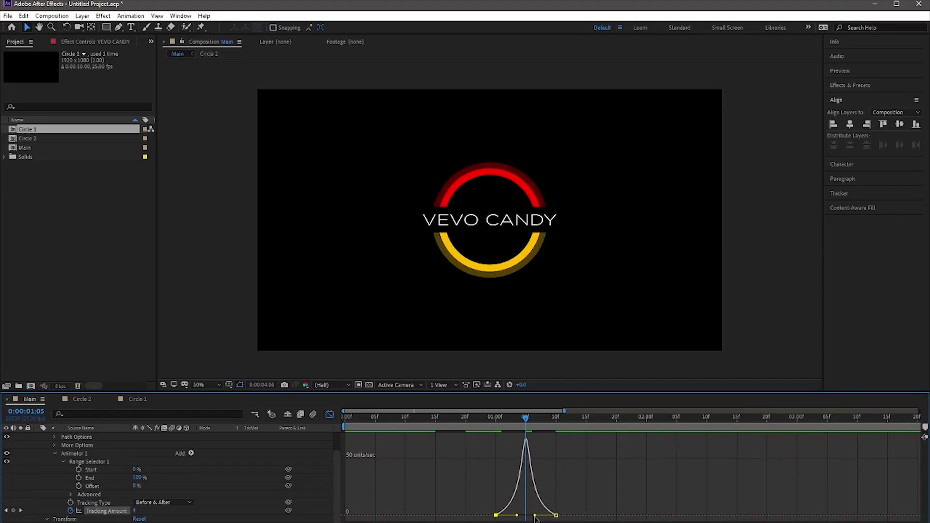
{"action": "left_click_drag", "start_coordinate": [534, 515], "coordinate": [519, 516]}
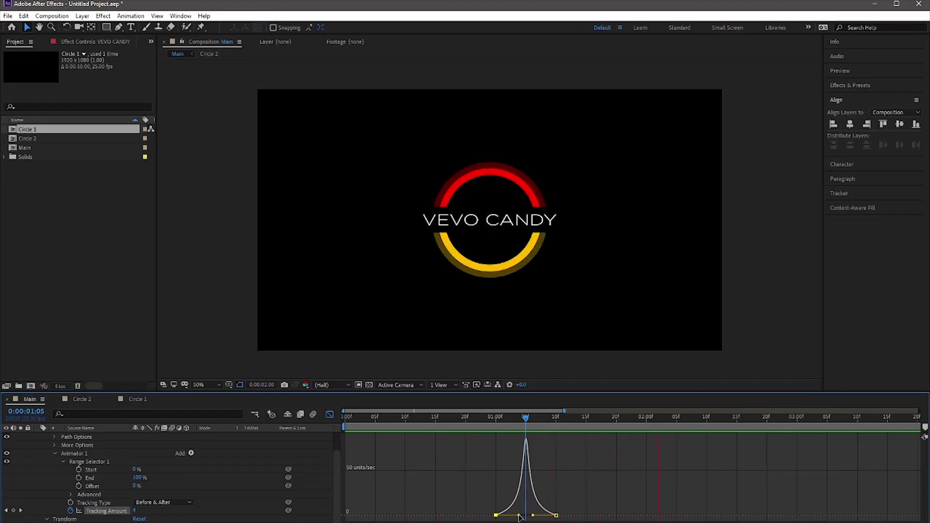
{"action": "key", "text": "shift+F3"}
- Set the current time to frame 20 and collapse the VEVO CANDY layer's animator, Transform and Text properties
{"action": "left_click_drag", "start_coordinate": [367, 415], "coordinate": [465, 417]}
{"action": "scroll", "coordinate": [35, 512], "scroll_direction": "up", "scroll_amount": 1}
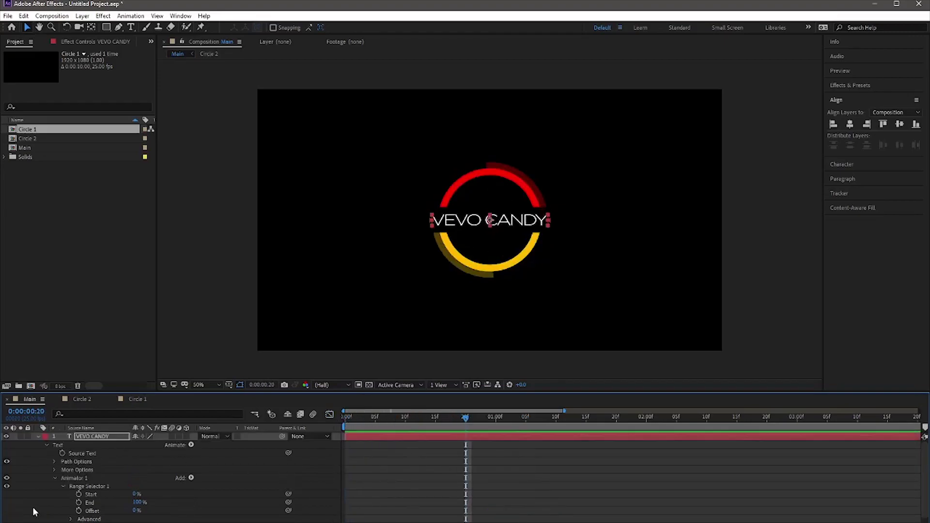
{"action": "left_click", "coordinate": [55, 477]}
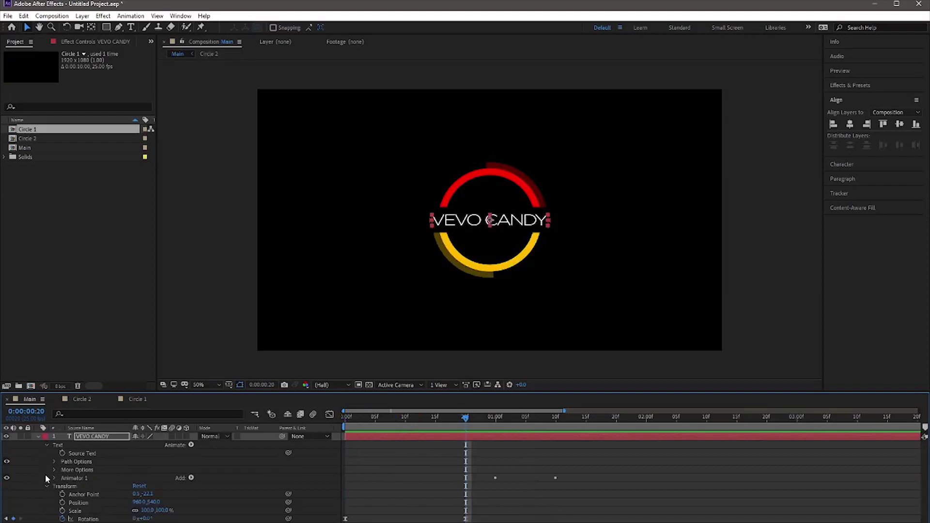
{"action": "left_click", "coordinate": [47, 486]}
{"action": "left_click", "coordinate": [46, 444]}
{"action": "left_click", "coordinate": [47, 462]}
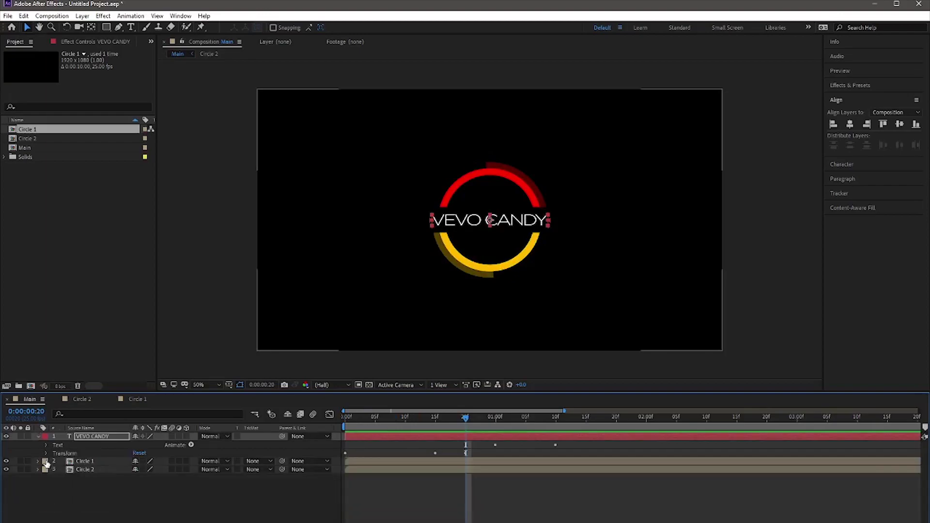
{"action": "left_click", "coordinate": [38, 436]}
- Pre-compose the VEVO CANDY layer as Text, moving all attributes into the new composition
{"action": "right_click", "coordinate": [75, 436]}
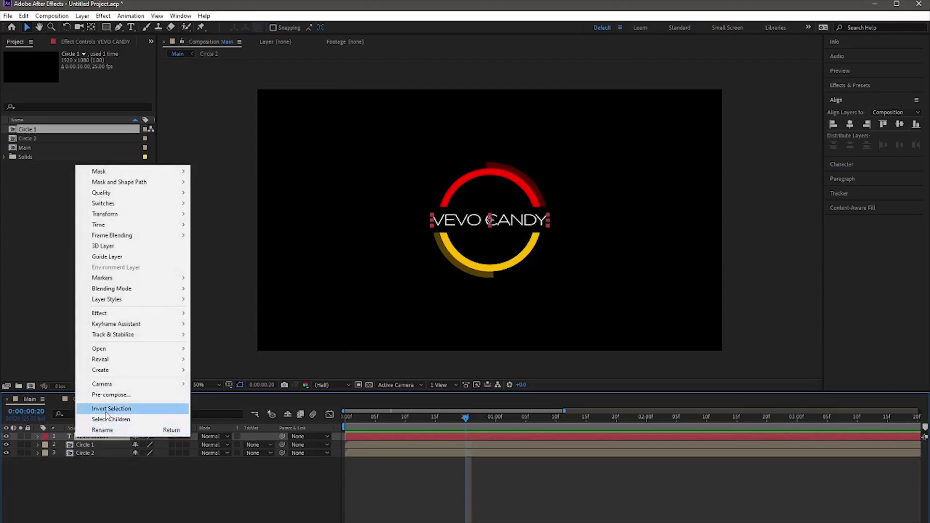
{"action": "left_click", "coordinate": [110, 394]}
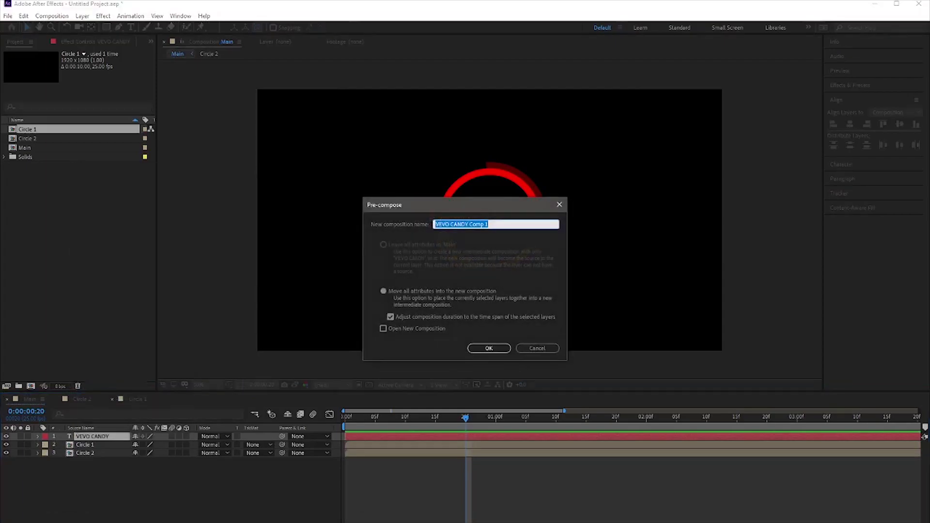
{"action": "type", "text": "Text"}
{"action": "left_click", "coordinate": [485, 348]}
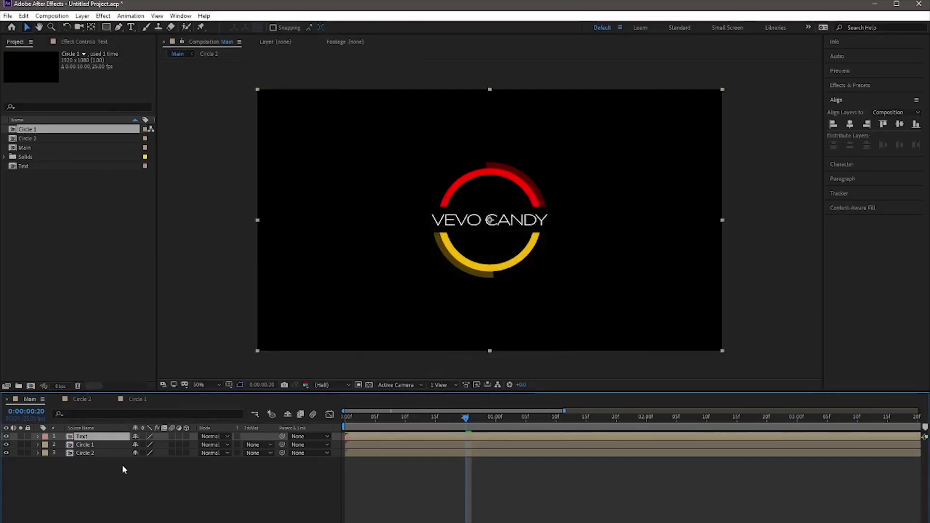
- Pre-compose the Text, Circle 1 and Circle 2 layers together as Final Circle, moving all attributes into the new composition
{"action": "right_click", "coordinate": [86, 472]}
{"action": "left_click", "coordinate": [68, 476]}
{"action": "left_click_drag", "start_coordinate": [68, 476], "coordinate": [92, 437]}
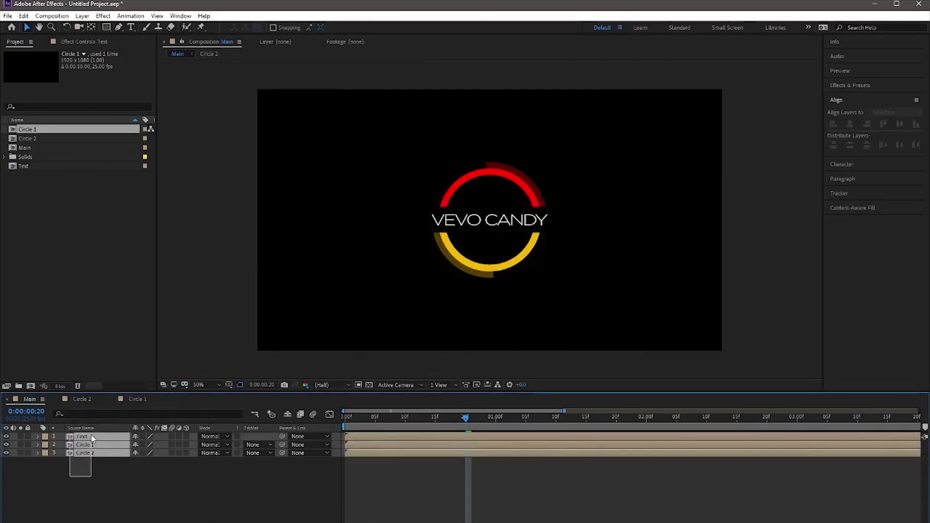
{"action": "right_click", "coordinate": [92, 438]}
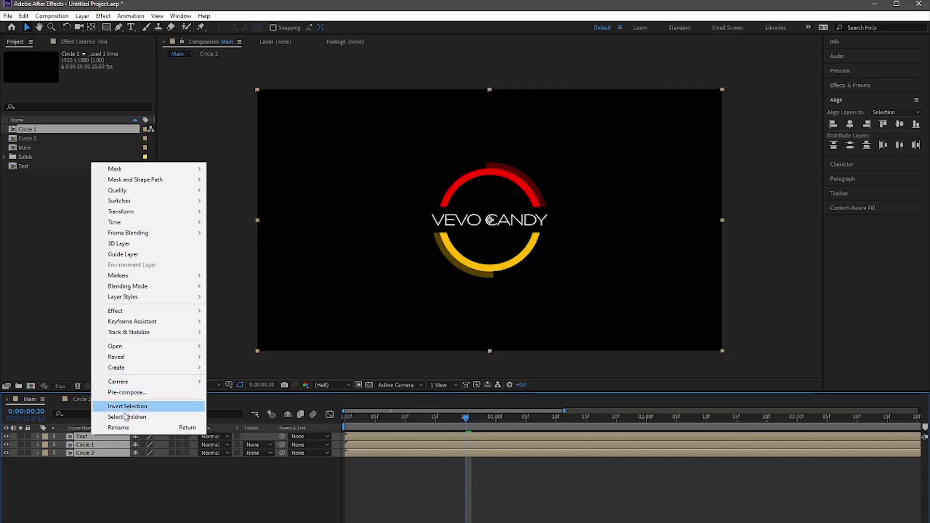
{"action": "left_click", "coordinate": [131, 394]}
{"action": "type", "text": "Final Circle"}
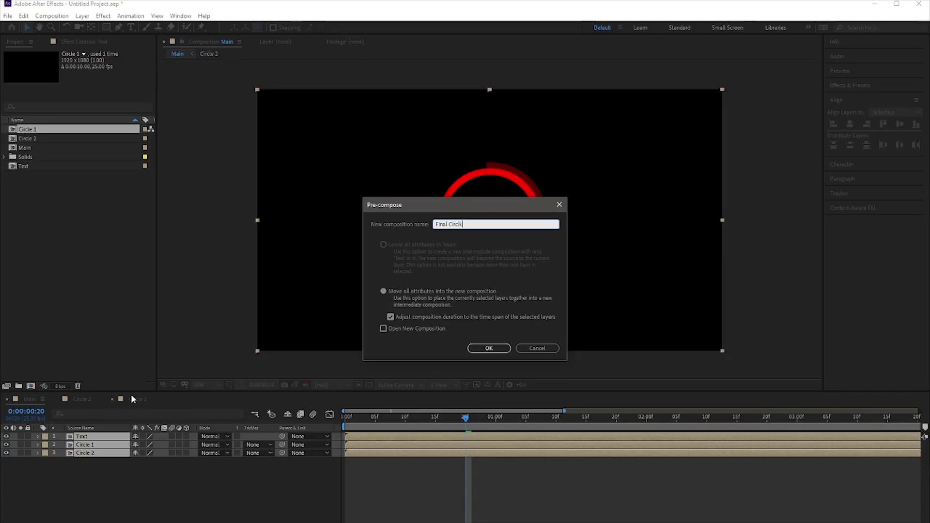
{"action": "left_click", "coordinate": [502, 349]}
- Create a full-frame dark orange-brown solid at 40% brightness and place it beneath the Final Circle layer
{"action": "right_click", "coordinate": [94, 474]}
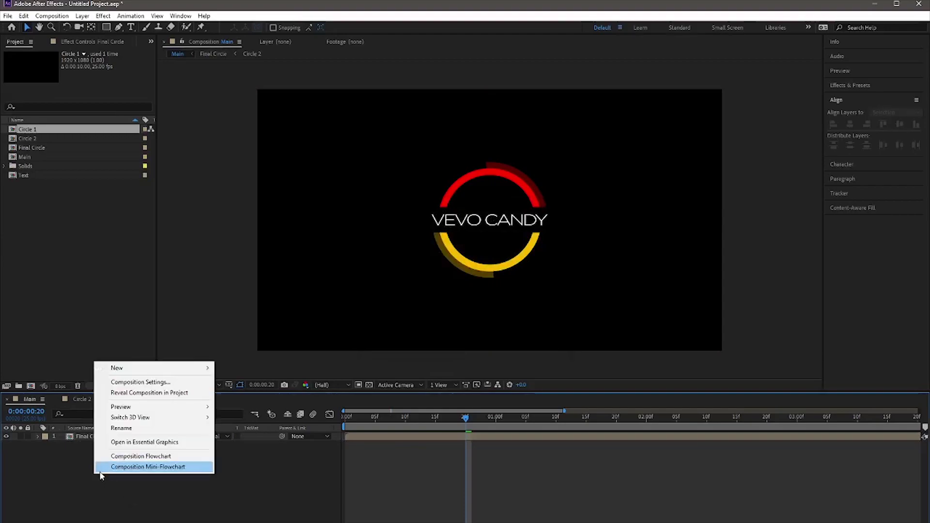
{"action": "mouse_move", "coordinate": [131, 371]}
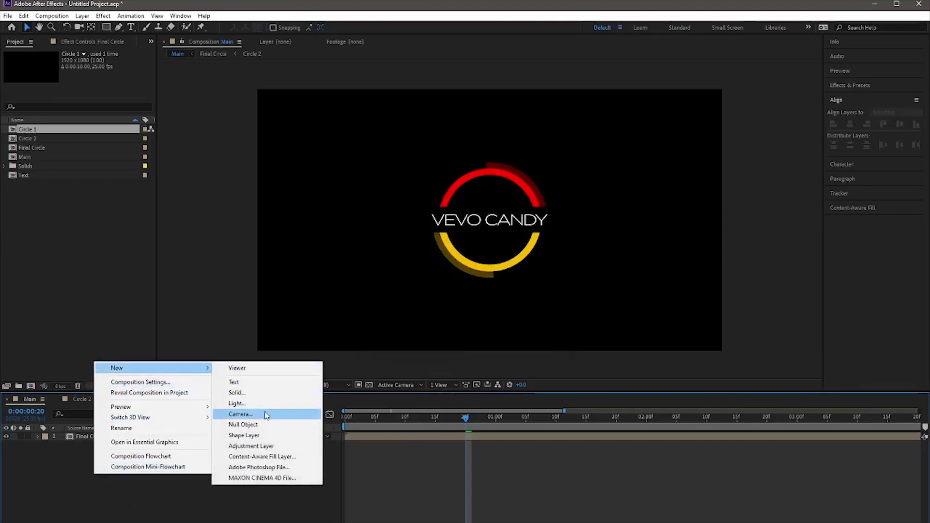
{"action": "left_click", "coordinate": [239, 393]}
{"action": "left_click", "coordinate": [458, 345]}
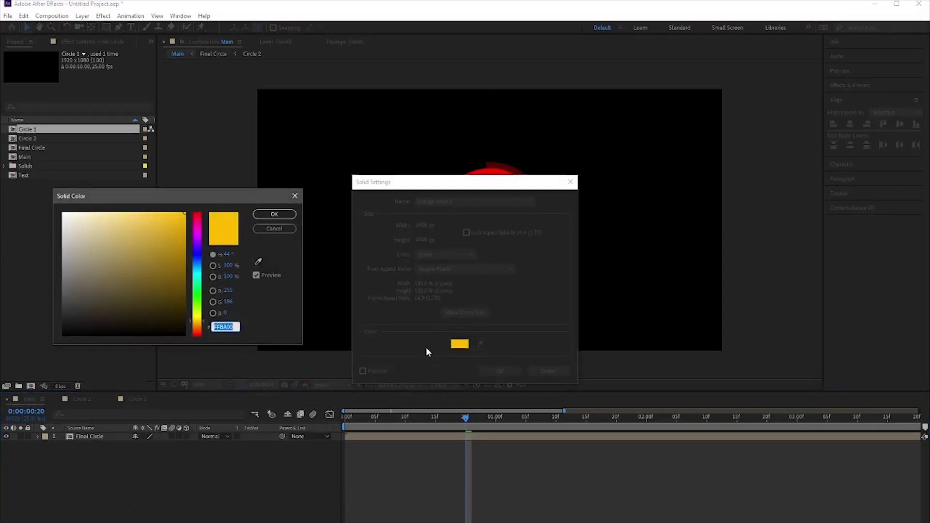
{"action": "mouse_move", "coordinate": [175, 248]}
{"action": "left_mouse_down"}
{"action": "mouse_move", "coordinate": [182, 295]}
{"action": "mouse_move", "coordinate": [177, 286]}
{"action": "left_mouse_up"}
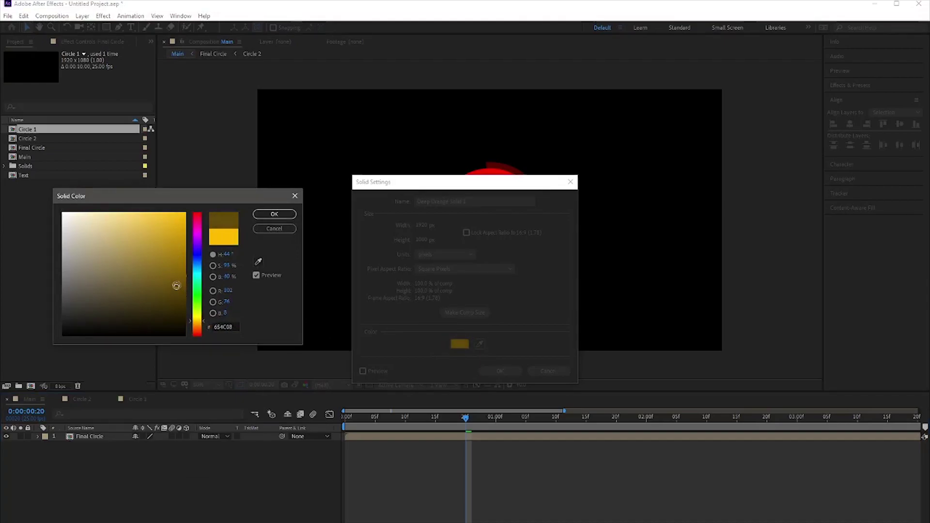
{"action": "left_click", "coordinate": [270, 216]}
{"action": "left_click", "coordinate": [496, 371]}
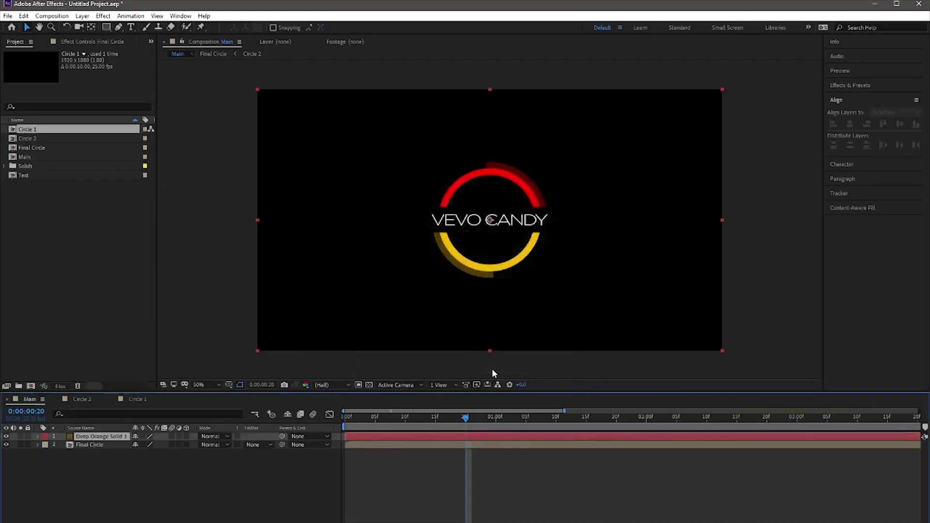
{"action": "left_click_drag", "start_coordinate": [106, 437], "coordinate": [103, 458]}
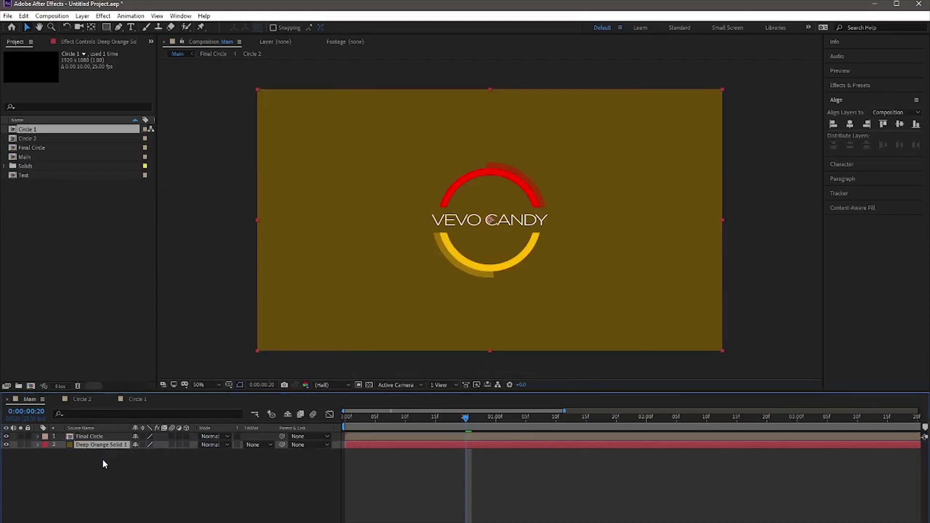
- Duplicate the dark orange solid and recolour the upper copy as a new white solid
{"action": "key", "text": "ctrl+d"}
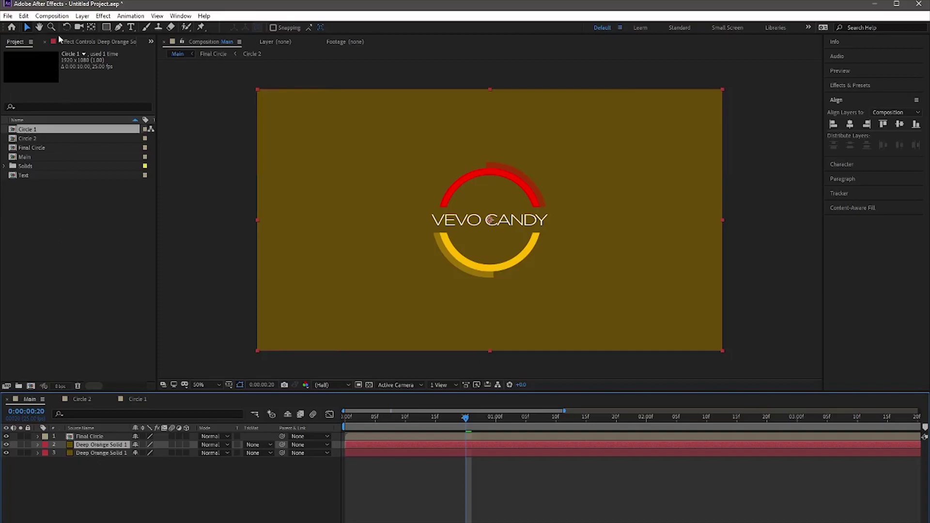
{"action": "left_click", "coordinate": [82, 15]}
{"action": "left_click", "coordinate": [100, 35]}
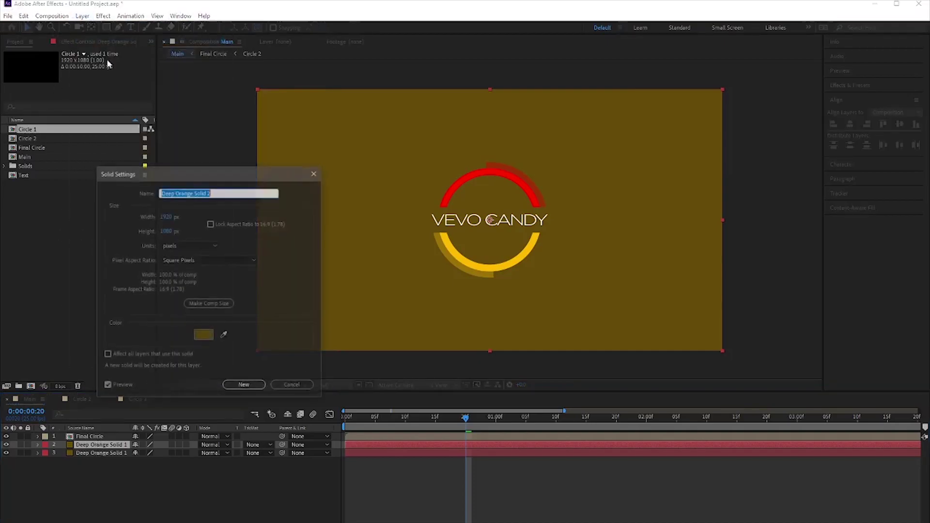
{"action": "left_click", "coordinate": [203, 334]}
{"action": "left_click", "coordinate": [63, 213]}
{"action": "left_click", "coordinate": [274, 214]}
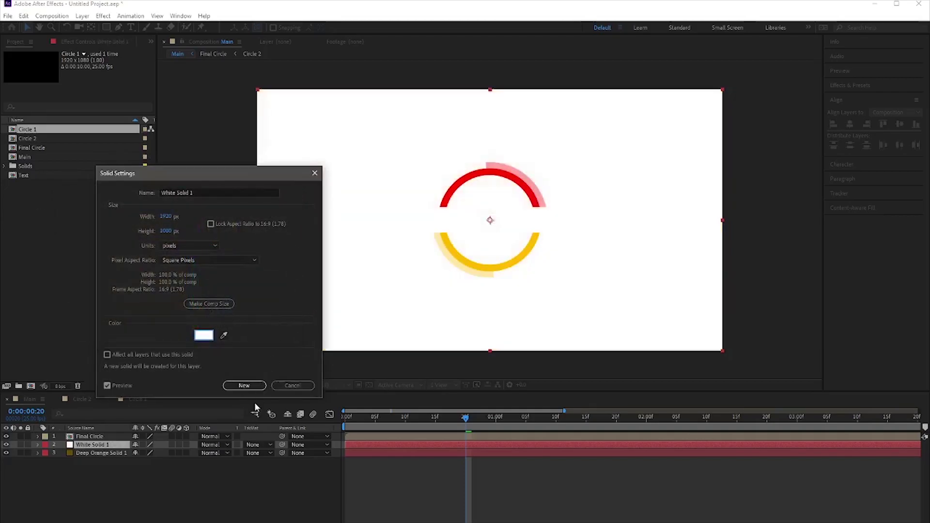
{"action": "left_click", "coordinate": [247, 389]}
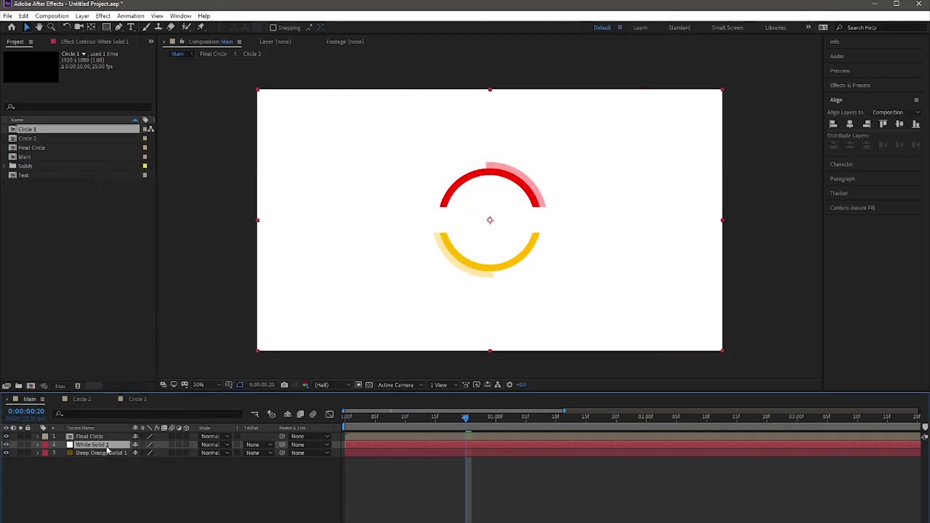
- Make the white solid a 3D layer and set its X Rotation to -90°
{"action": "left_click", "coordinate": [186, 444]}
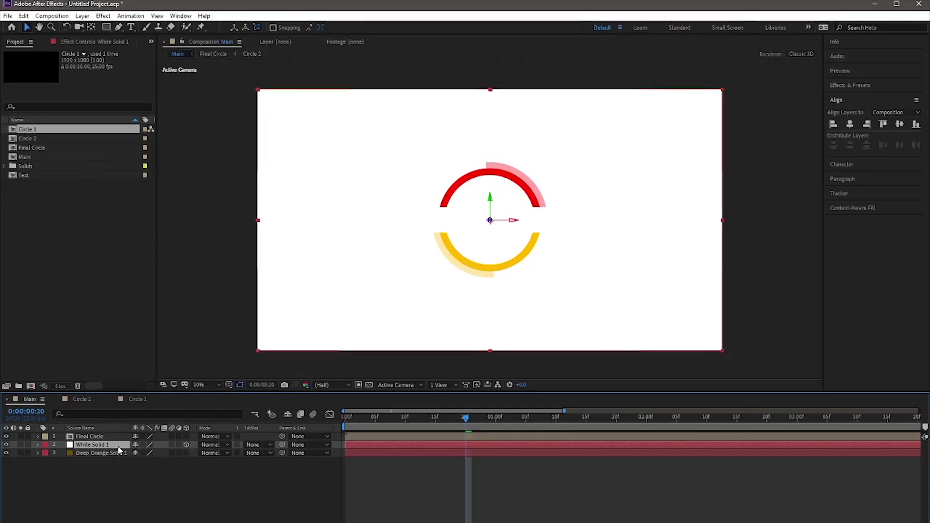
{"action": "key", "text": "r"}
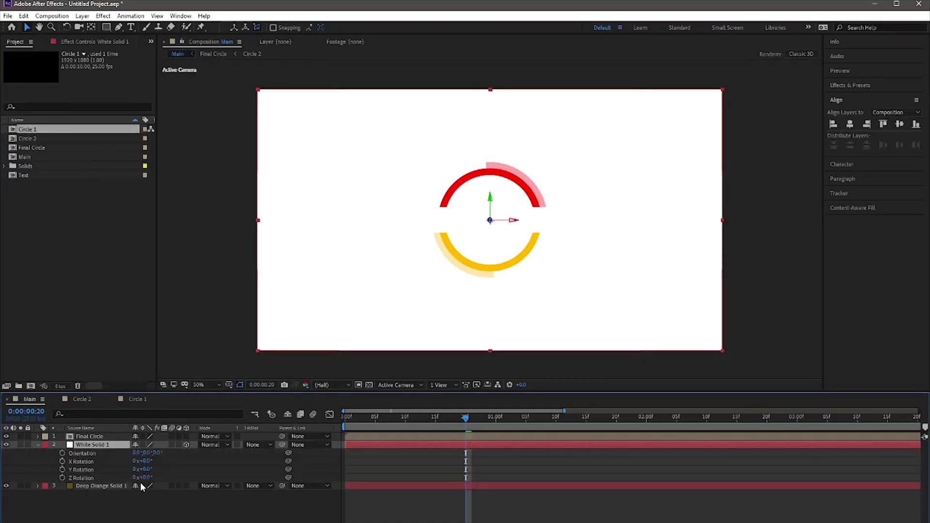
{"action": "left_click", "coordinate": [146, 462]}
{"action": "type", "text": "-90"}
{"action": "key", "text": "Return"}
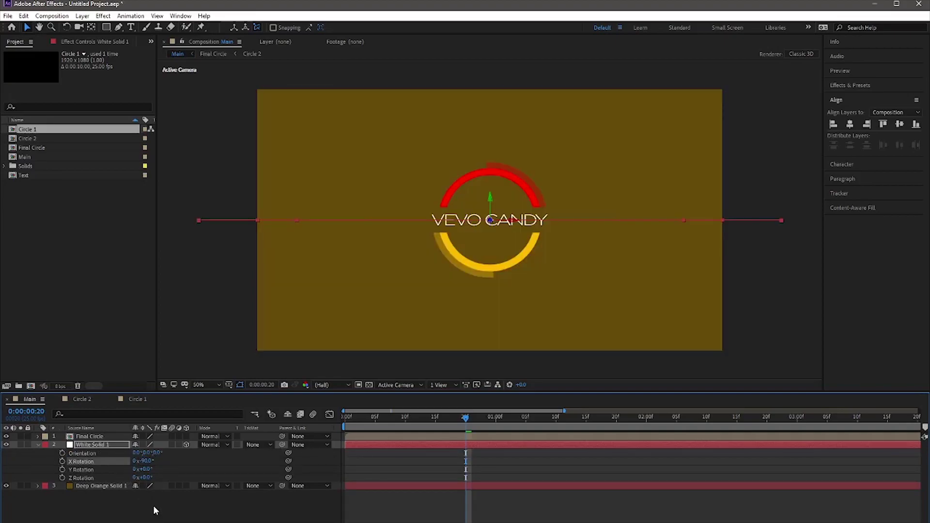
- Undo the white solid's rotation, tilt it gradually about X, and set X Rotation to -90° again
{"action": "left_click_drag", "start_coordinate": [144, 461], "coordinate": [151, 465]}
{"action": "key", "text": "ctrl+z"}
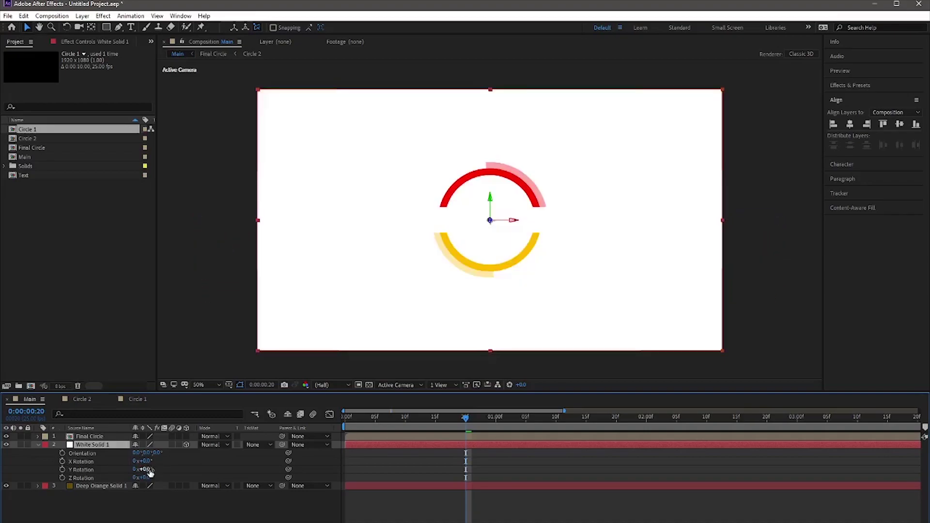
{"action": "left_click_drag", "start_coordinate": [146, 462], "coordinate": [106, 465]}
{"action": "left_click", "coordinate": [145, 460]}
{"action": "type", "text": "-90"}
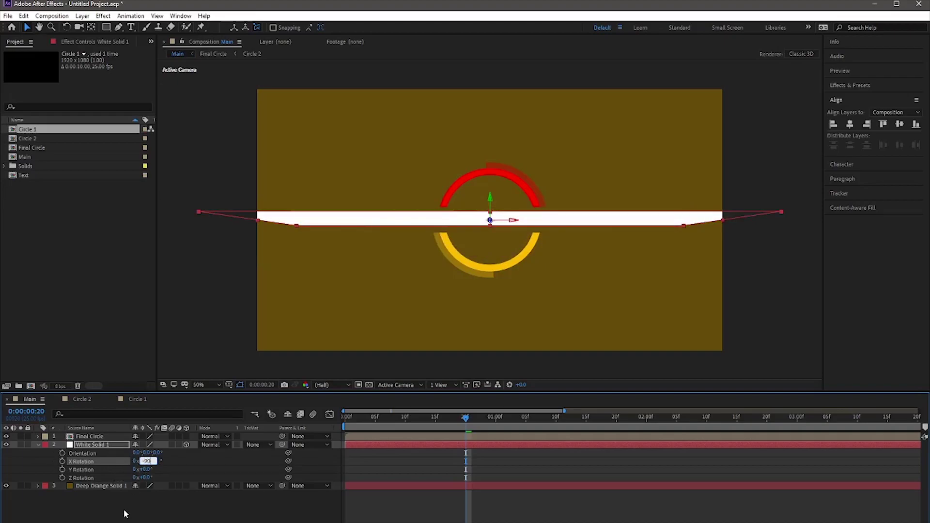
{"action": "key", "text": "Return"}
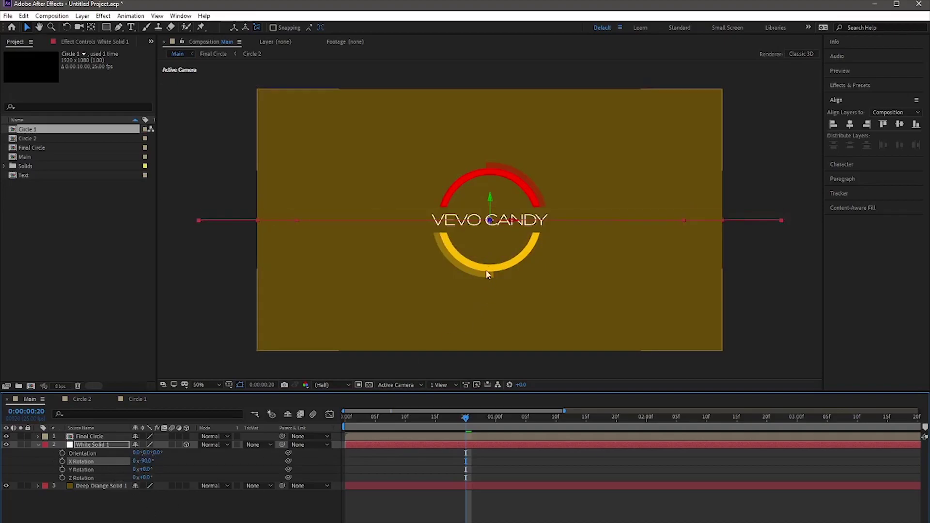
- Lower the white solid along its vertical axis to form a floor near the bottom of the frame
{"action": "left_click_drag", "start_coordinate": [491, 198], "coordinate": [490, 209]}
{"action": "key", "text": "ctrl+z"}
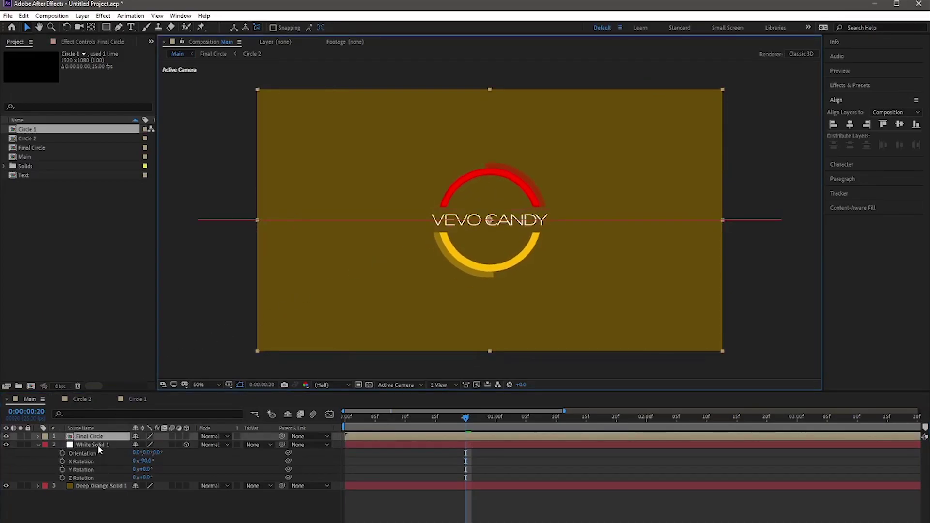
{"action": "left_click", "coordinate": [98, 444]}
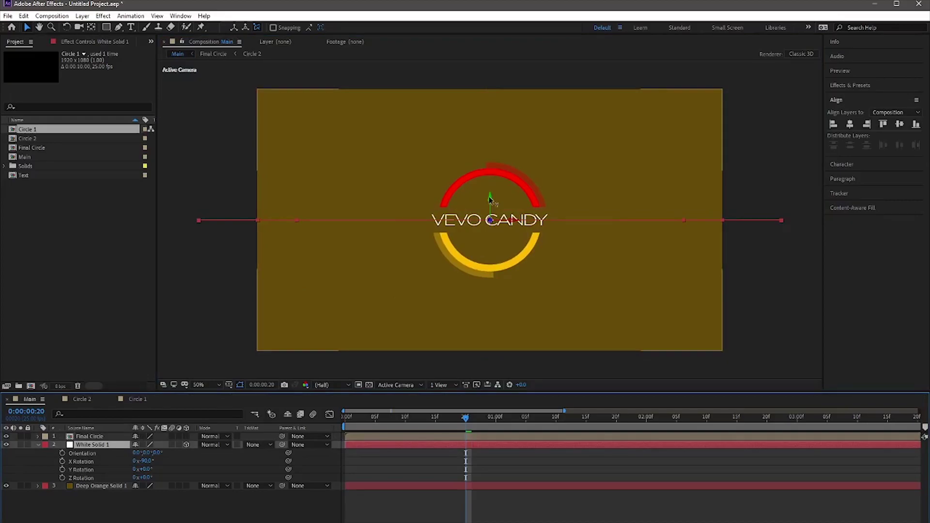
{"action": "left_click_drag", "start_coordinate": [491, 197], "coordinate": [489, 307]}
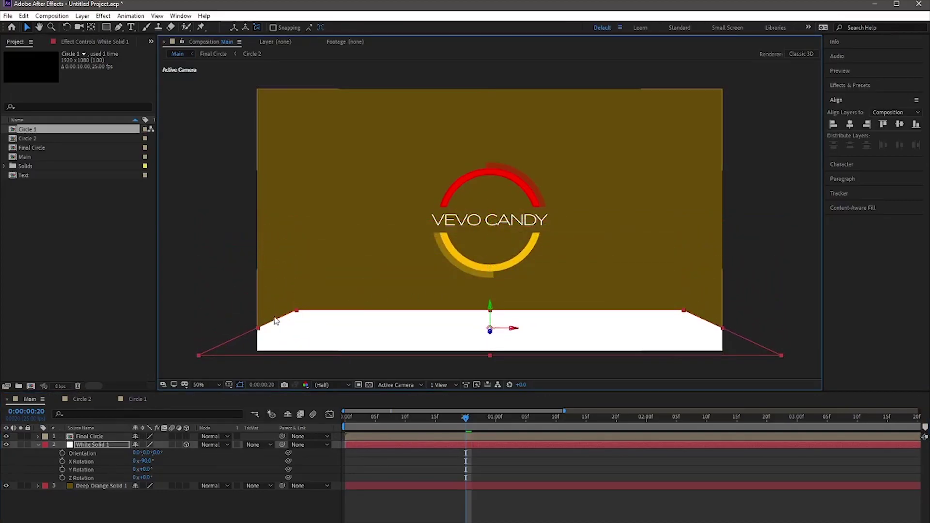
- Enlarge the white floor until its far edge reaches mid-frame, then collapse its properties and scrub to frame 16
{"action": "left_click_drag", "start_coordinate": [298, 311], "coordinate": [308, 227]}
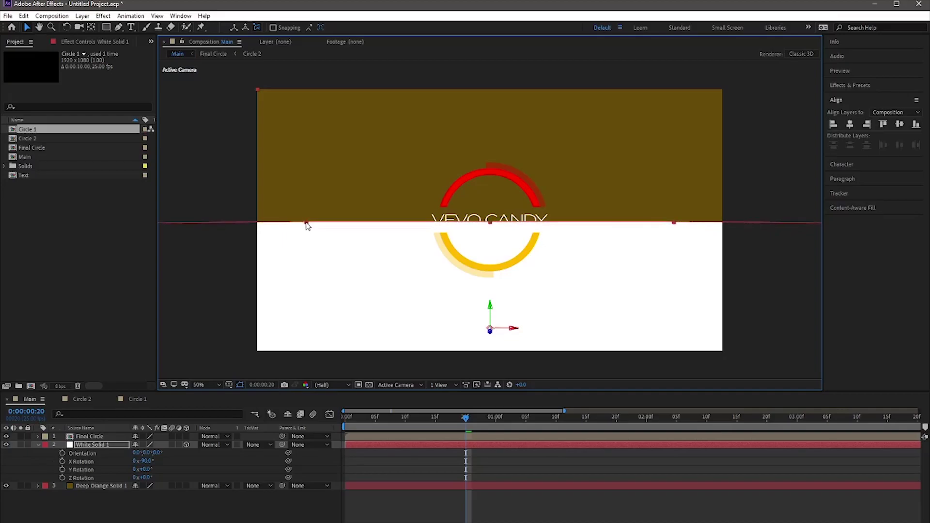
{"action": "left_click", "coordinate": [38, 444]}
{"action": "left_click", "coordinate": [91, 472]}
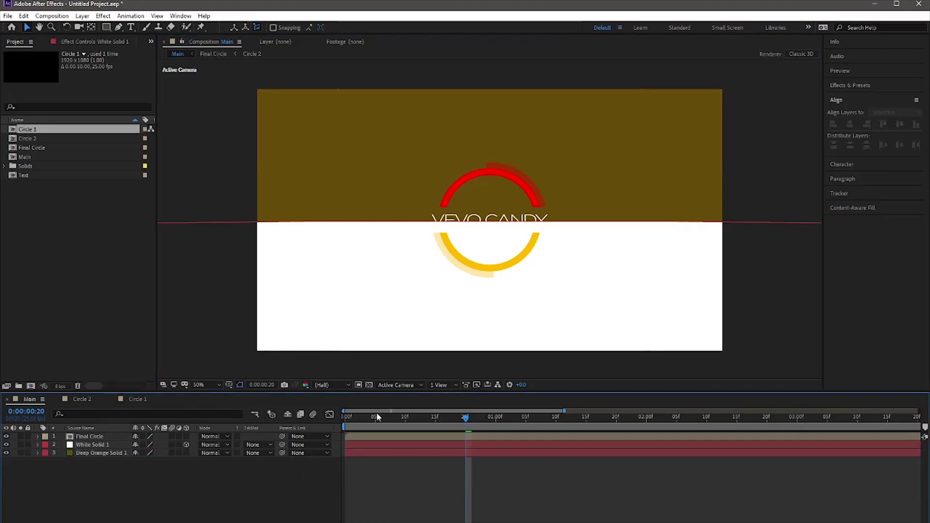
{"action": "left_click_drag", "start_coordinate": [362, 419], "coordinate": [443, 423]}
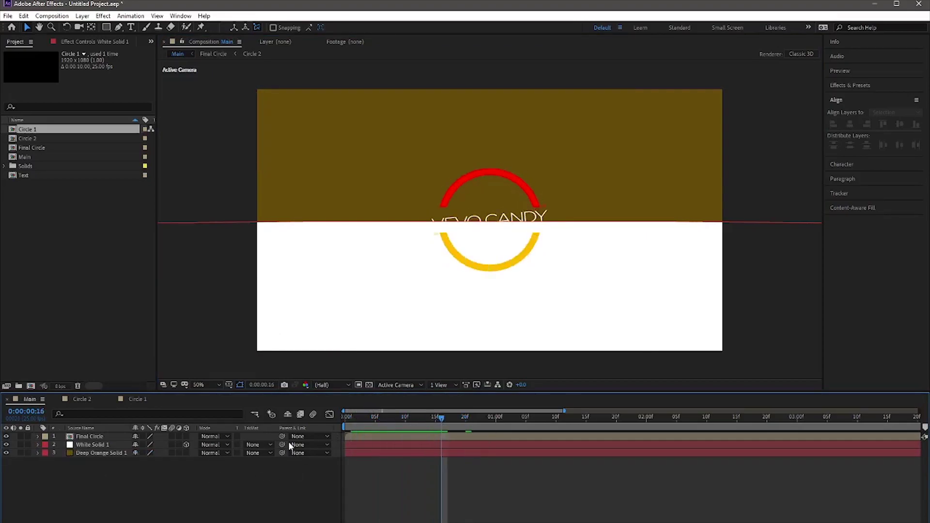
- Add a white point light at 100% intensity with Casts Shadows enabled, and make the Final Circle layer 3D
{"action": "right_click", "coordinate": [92, 484]}
{"action": "mouse_move", "coordinate": [112, 380]}
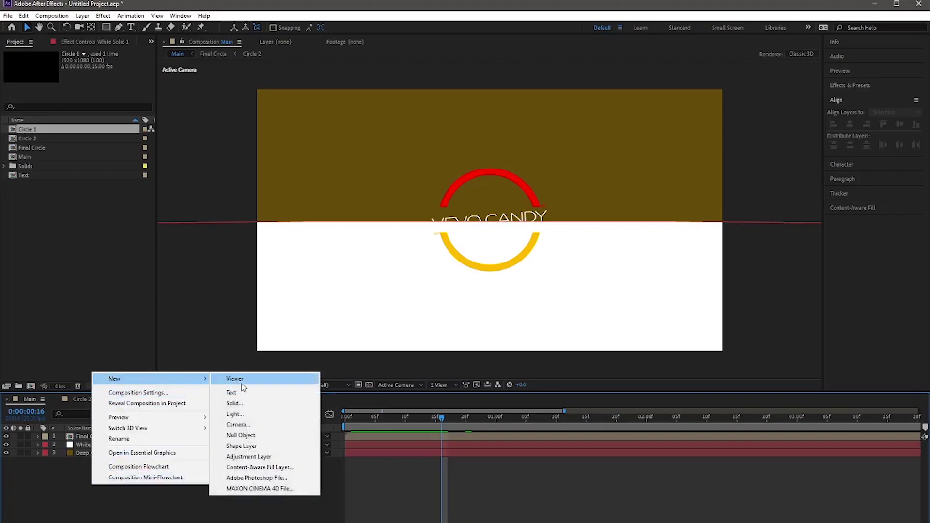
{"action": "left_click", "coordinate": [245, 415]}
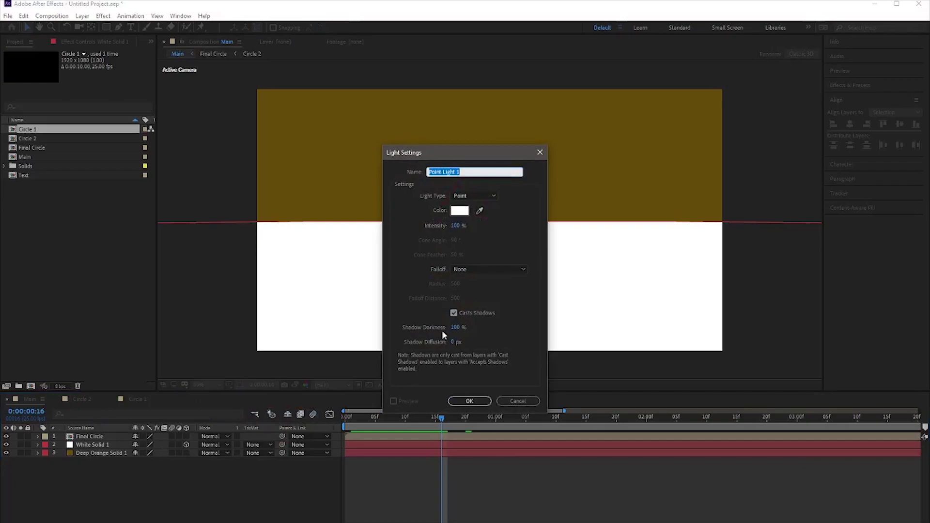
{"action": "left_click", "coordinate": [473, 196]}
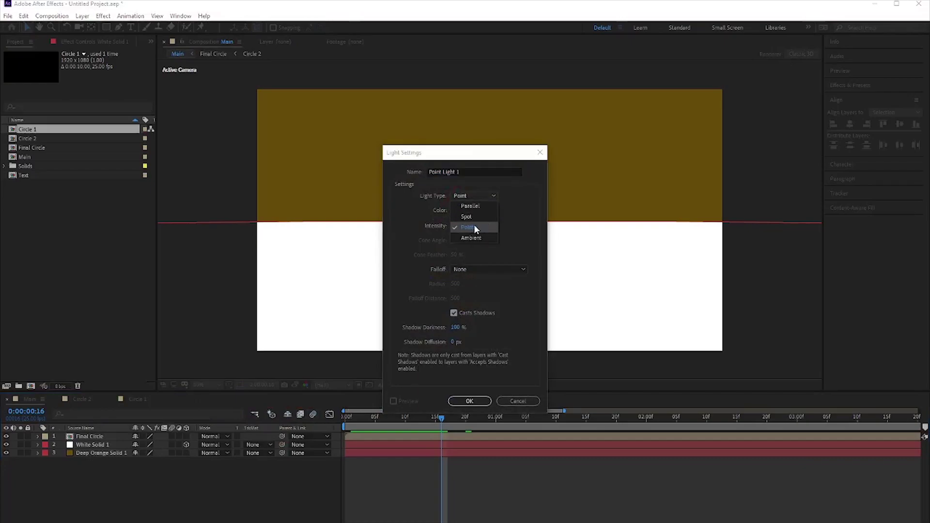
{"action": "left_click", "coordinate": [475, 228]}
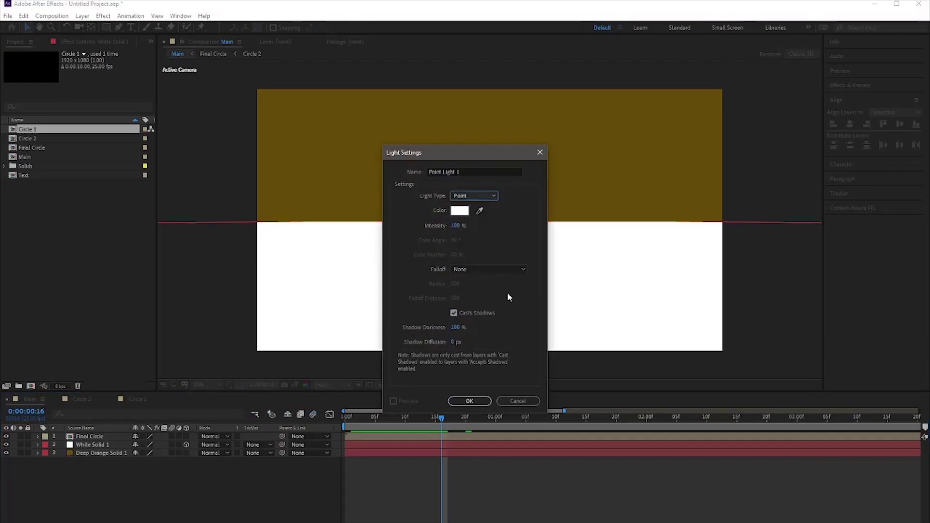
{"action": "left_click", "coordinate": [453, 313]}
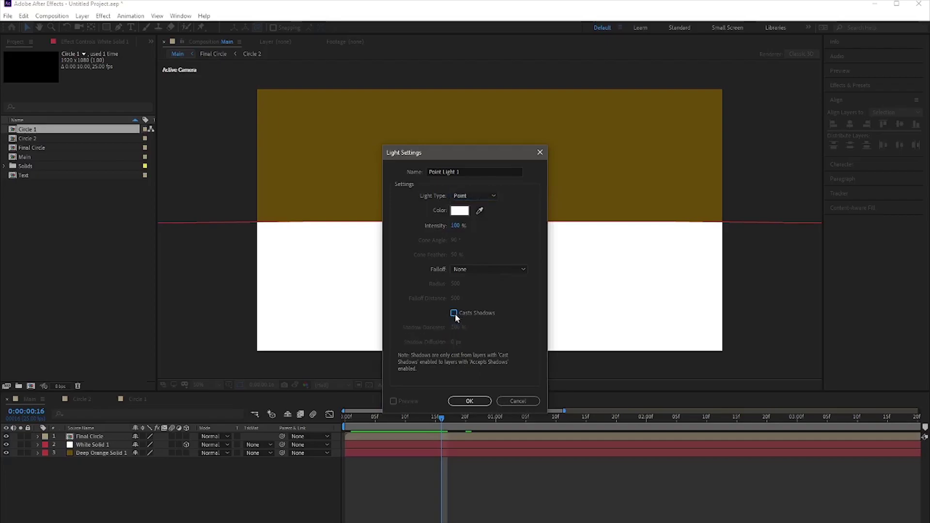
{"action": "left_click", "coordinate": [453, 313]}
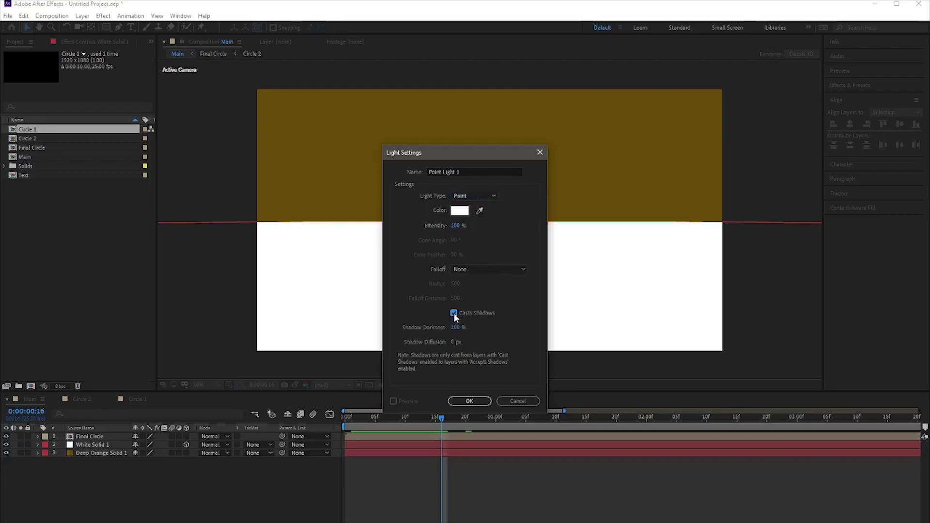
{"action": "left_click", "coordinate": [478, 401]}
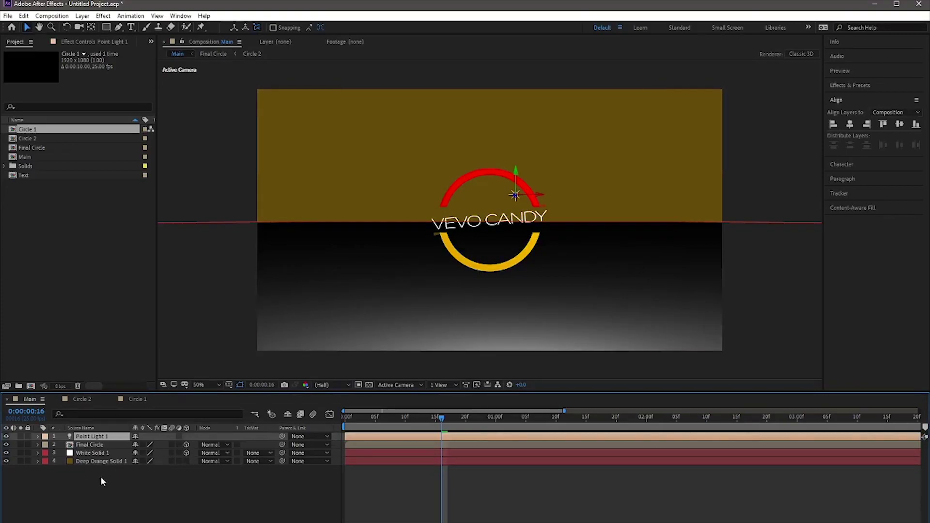
- In the Final Circle layer's Material Options, turn Casts Shadows on and Accepts Lights off
{"action": "left_click", "coordinate": [37, 444]}
{"action": "left_click", "coordinate": [46, 469]}
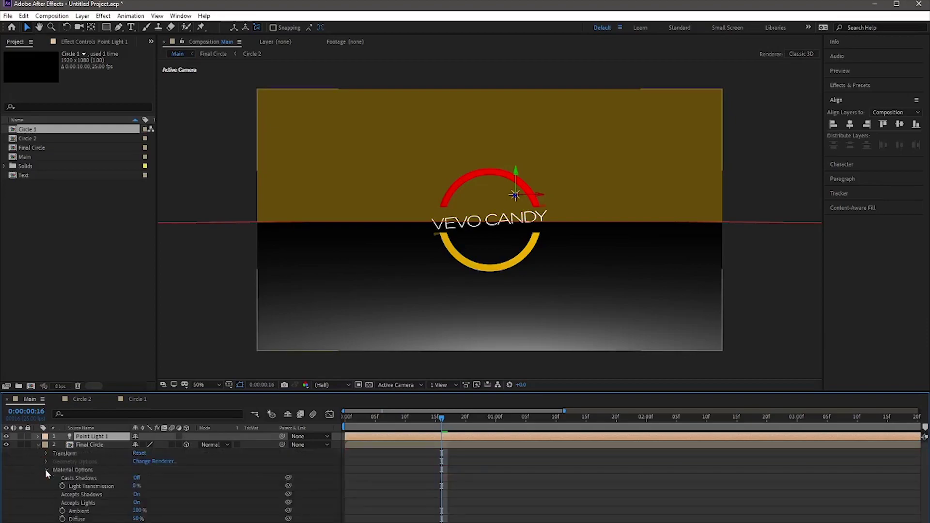
{"action": "left_click", "coordinate": [137, 478]}
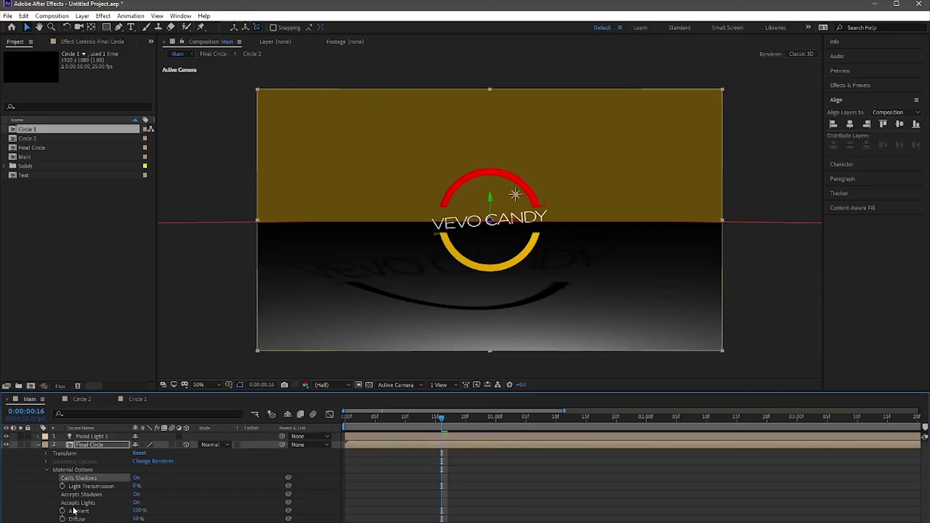
{"action": "left_click", "coordinate": [136, 502]}
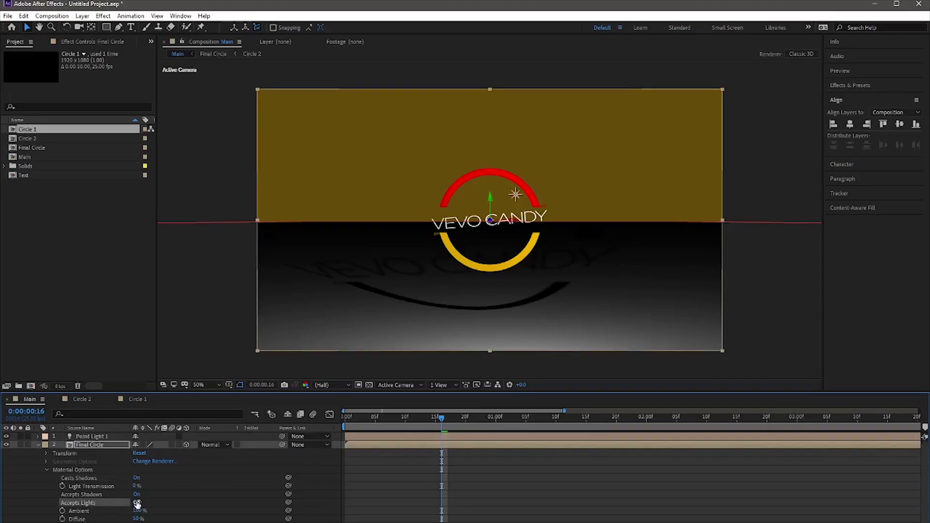
- Collapse the Final Circle layer's Material Options, reveal its Position and lower it to a Y value of about 773
{"action": "left_click", "coordinate": [46, 468]}
{"action": "left_click", "coordinate": [38, 444]}
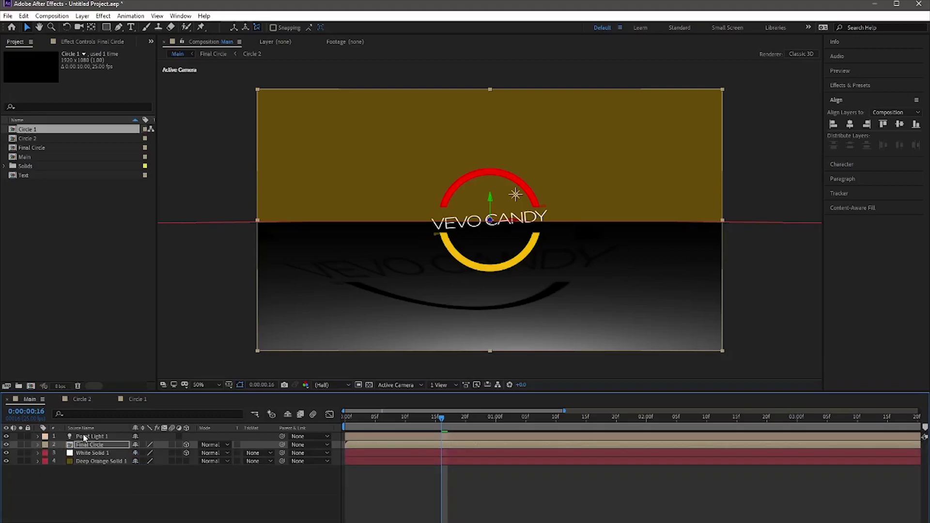
{"action": "left_click", "coordinate": [83, 436]}
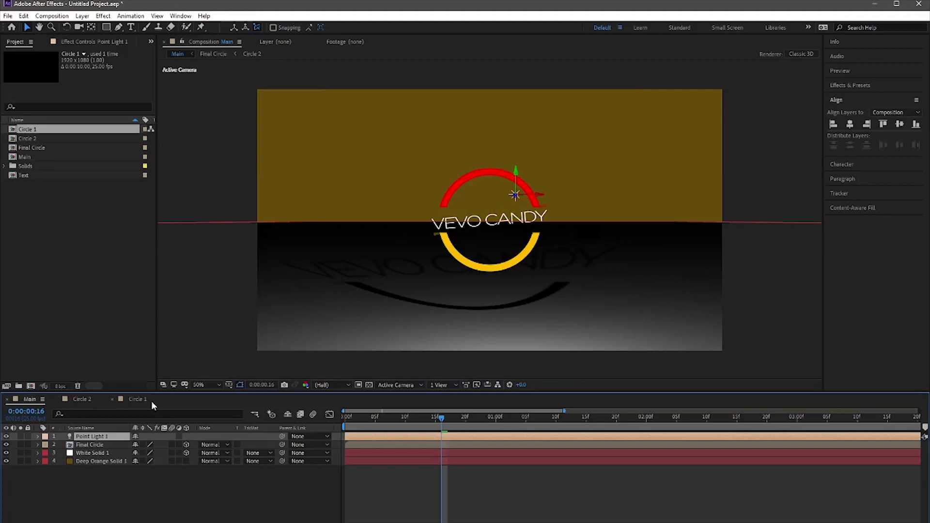
{"action": "left_click", "coordinate": [109, 444]}
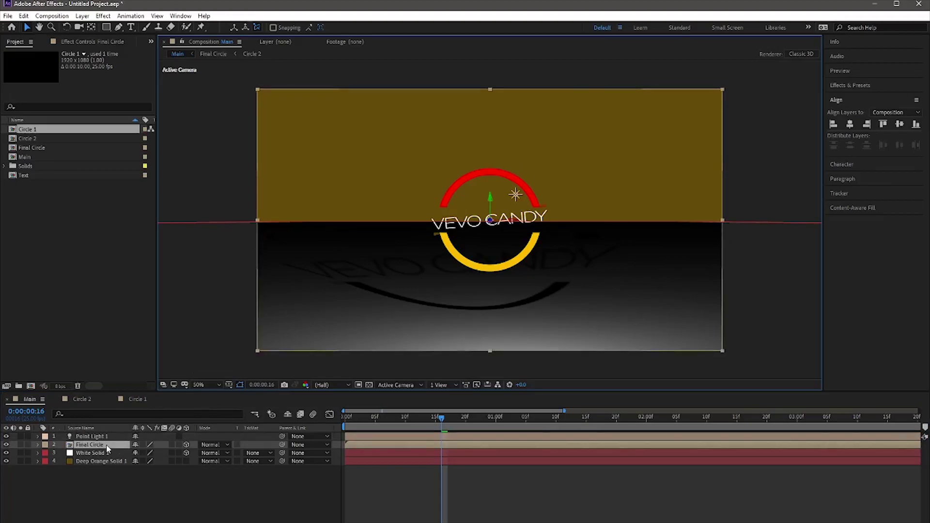
{"action": "key", "text": "p"}
{"action": "left_click_drag", "start_coordinate": [157, 452], "coordinate": [252, 469]}
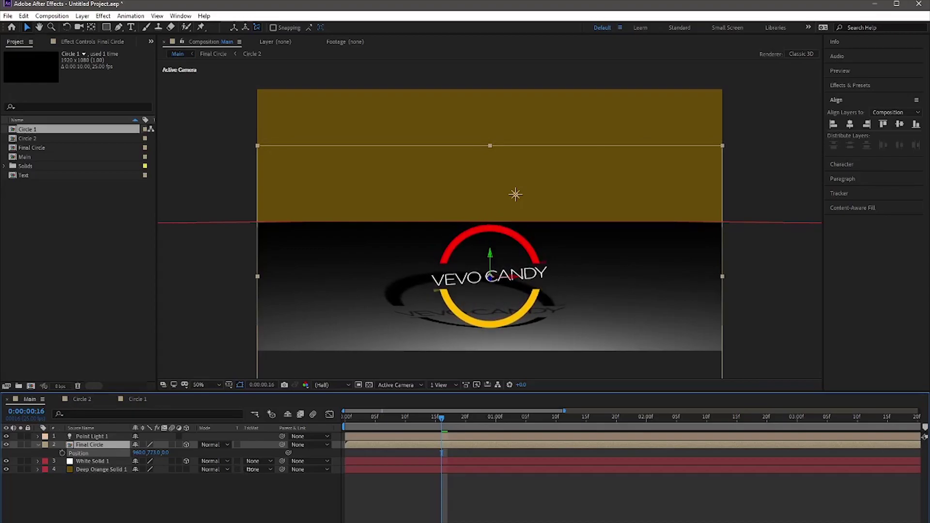
- Nudge the Final Circle layer vertically in small increments to a Y position of 771
{"action": "key", "text": "Down"}
{"action": "key", "text": "Down"}
{"action": "key", "text": "Down"}
{"action": "key", "text": "Down"}
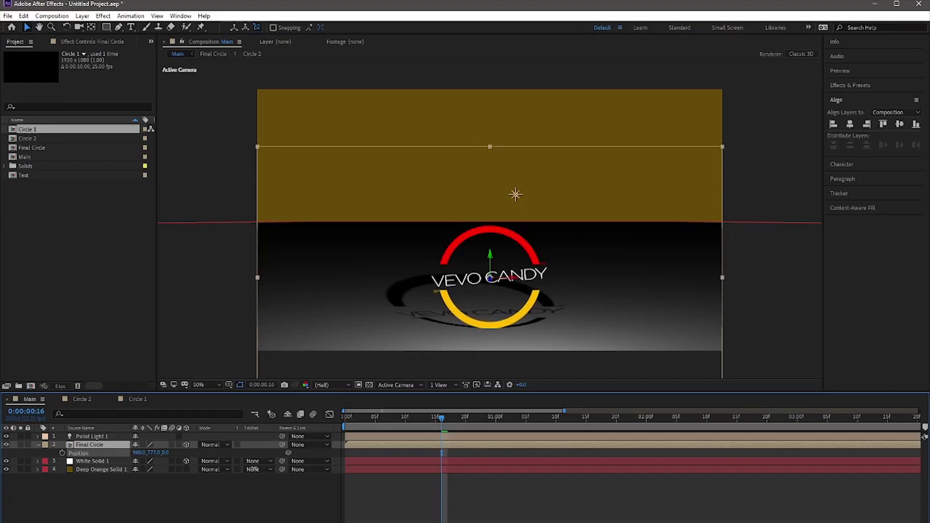
{"action": "key", "text": "Up"}
{"action": "key", "text": "Up"}
{"action": "key", "text": "Up"}
{"action": "key", "text": "Up"}
{"action": "key", "text": "Up"}
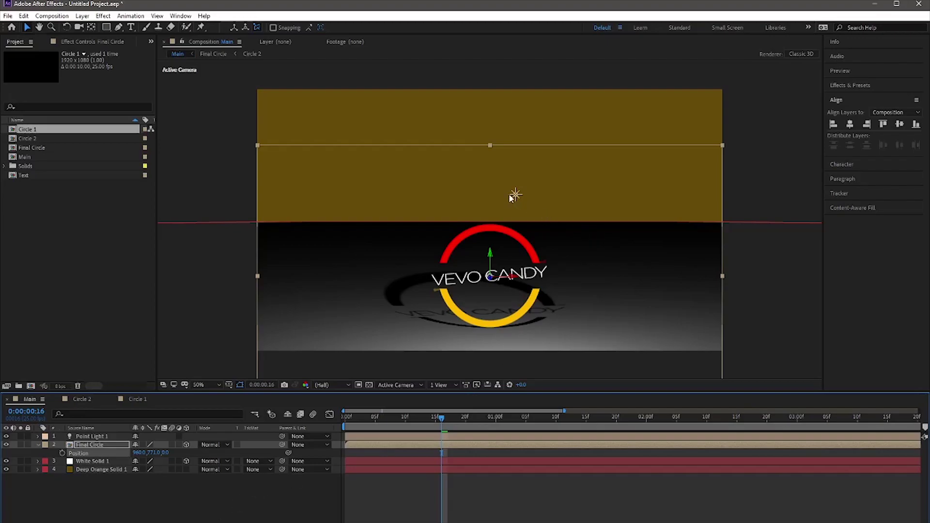
- Move the point light up and right of the logo, and raise the white floor to Y 860 and Final Circle to Y 636
{"action": "left_click_drag", "start_coordinate": [515, 195], "coordinate": [575, 160]}
{"action": "left_click", "coordinate": [92, 461]}
{"action": "key", "text": "p"}
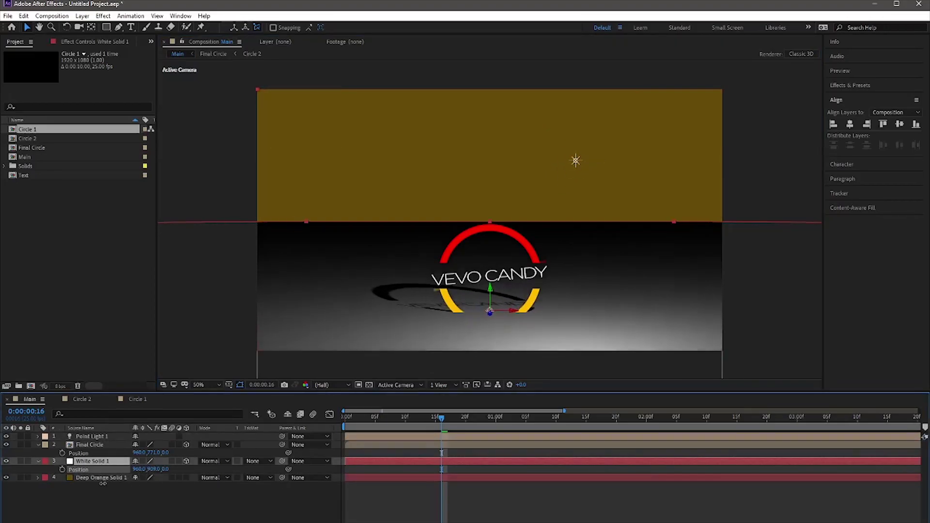
{"action": "left_click_drag", "start_coordinate": [391, 290], "coordinate": [393, 276]}
{"action": "left_click", "coordinate": [90, 444]}
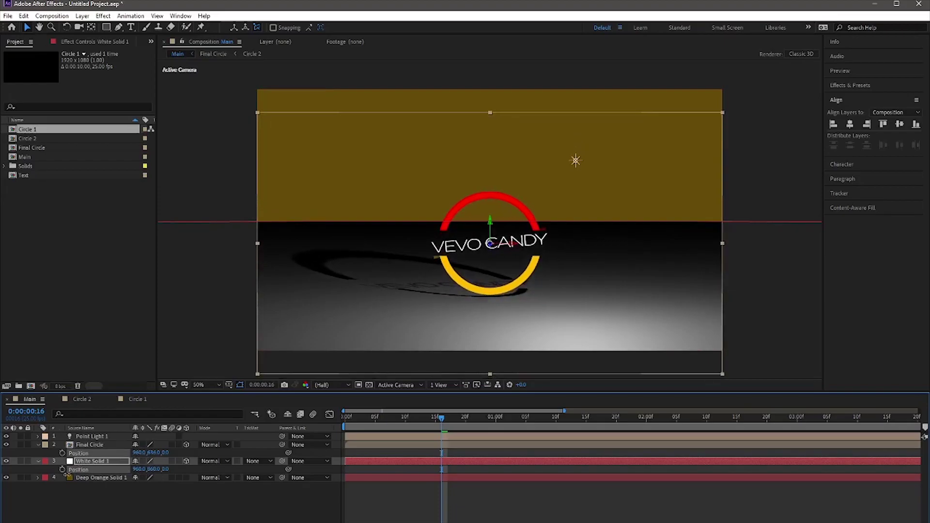
- At frame 20, raise the Final Circle layer to Y 568 and the white floor to Y 786
{"action": "key", "text": "Page_Down"}
{"action": "key", "text": "Page_Down"}
{"action": "key", "text": "Page_Down"}
{"action": "key", "text": "Page_Down"}
{"action": "left_click_drag", "start_coordinate": [150, 453], "coordinate": [117, 469]}
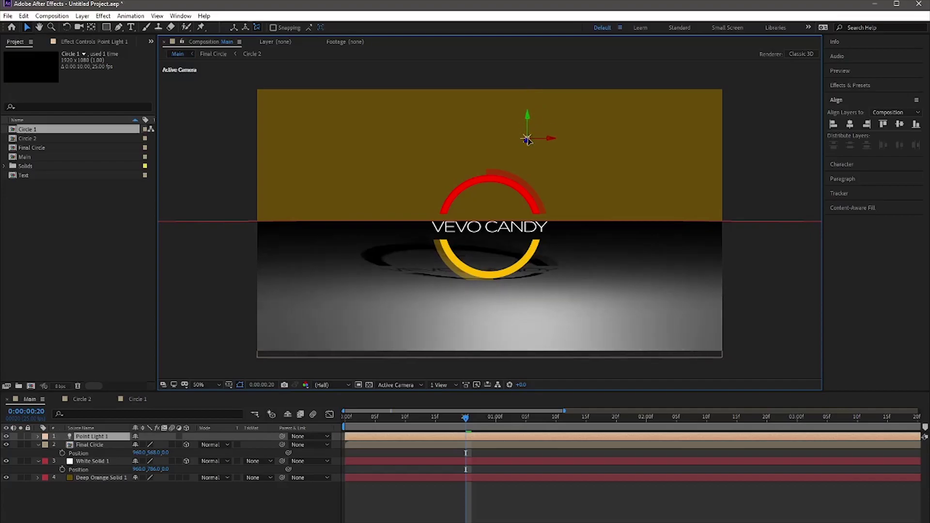
- Lower the white floor to Y 811 and Final Circle to Y 595, and move the point light near the frame's upper edge
{"action": "left_click", "coordinate": [89, 461]}
{"action": "left_click_drag", "start_coordinate": [160, 452], "coordinate": [163, 453]}
{"action": "left_click_drag", "start_coordinate": [527, 138], "coordinate": [561, 137]}
{"action": "key", "text": "F11"}
{"action": "left_click", "coordinate": [442, 385]}
{"action": "left_click", "coordinate": [453, 406]}
{"action": "left_click_drag", "start_coordinate": [752, 218], "coordinate": [753, 193]}
{"action": "left_click", "coordinate": [370, 325]}
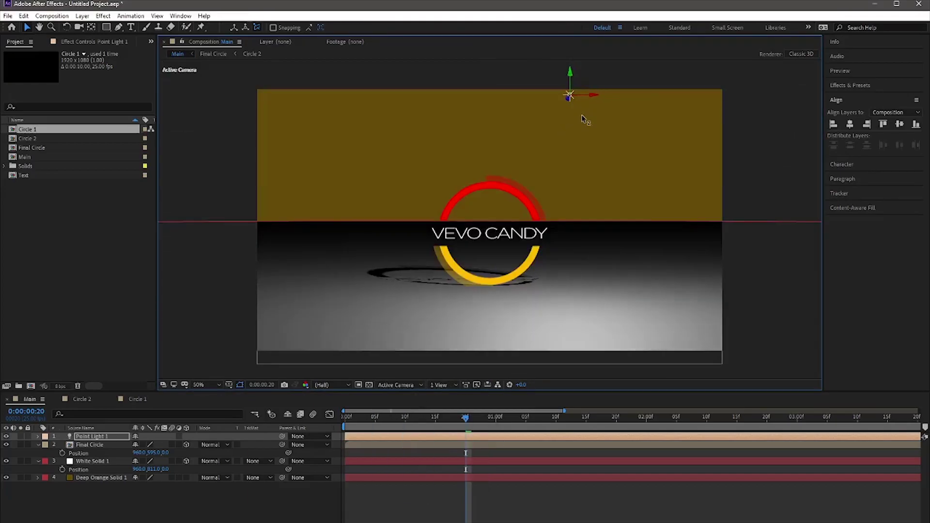
- Set the white floor to Y 876 and Final Circle to Y 639, and bring the point light closer above the logo
{"action": "left_click_drag", "start_coordinate": [149, 469], "coordinate": [171, 470]}
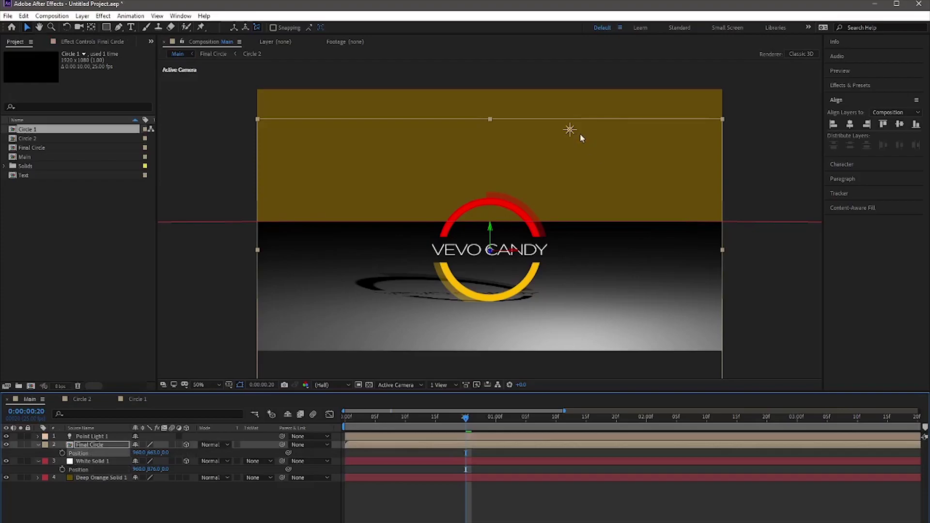
{"action": "mouse_move", "coordinate": [550, 150]}
{"action": "left_mouse_down"}
{"action": "mouse_move", "coordinate": [576, 183]}
{"action": "mouse_move", "coordinate": [558, 122]}
{"action": "mouse_move", "coordinate": [566, 146]}
{"action": "mouse_move", "coordinate": [558, 150]}
{"action": "left_mouse_up"}
{"action": "left_click_drag", "start_coordinate": [467, 422], "coordinate": [490, 421]}
{"action": "left_click", "coordinate": [89, 444]}
{"action": "left_click_drag", "start_coordinate": [154, 452], "coordinate": [145, 452]}
{"action": "mouse_move", "coordinate": [558, 155]}
{"action": "left_mouse_down"}
{"action": "mouse_move", "coordinate": [478, 164]}
{"action": "mouse_move", "coordinate": [547, 155]}
{"action": "left_mouse_up"}
- Add a Position keyframe for the point light at 0:00:01:10
{"action": "left_click_drag", "start_coordinate": [496, 418], "coordinate": [557, 425]}
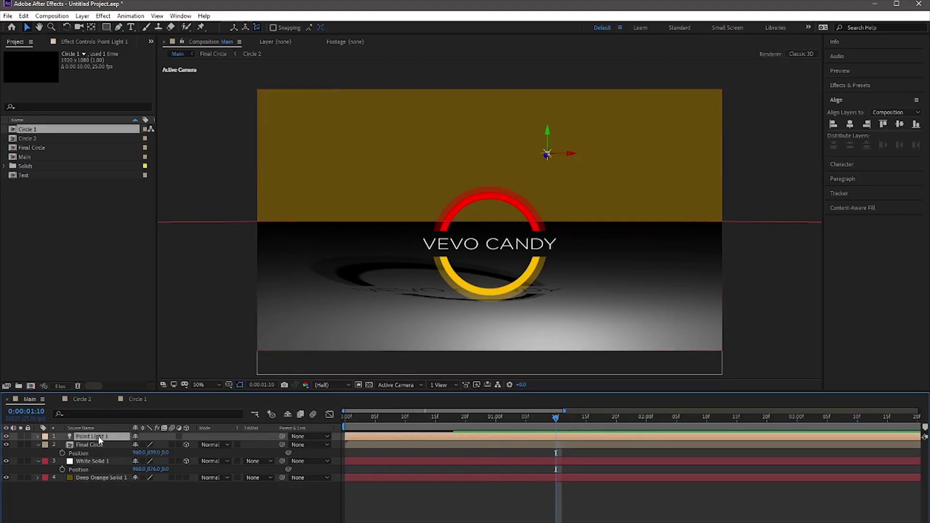
{"action": "key", "text": "p"}
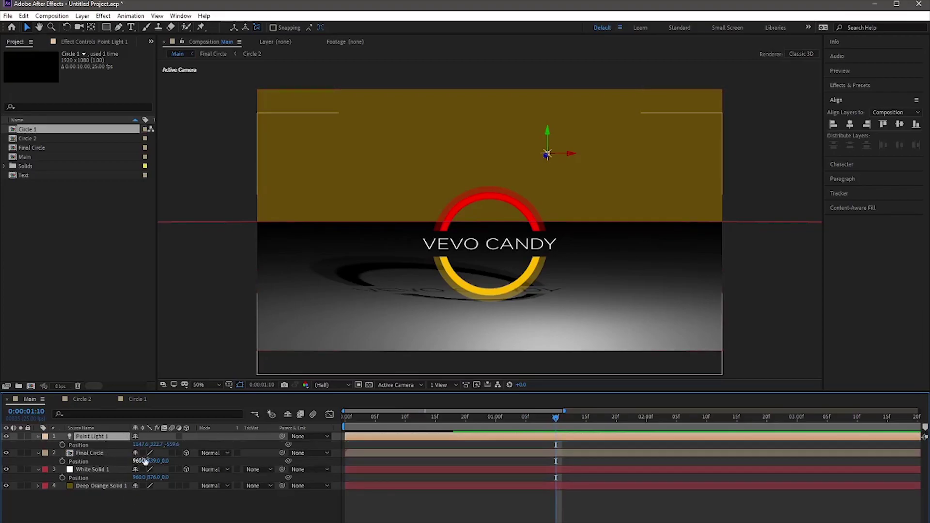
{"action": "left_click", "coordinate": [62, 444]}
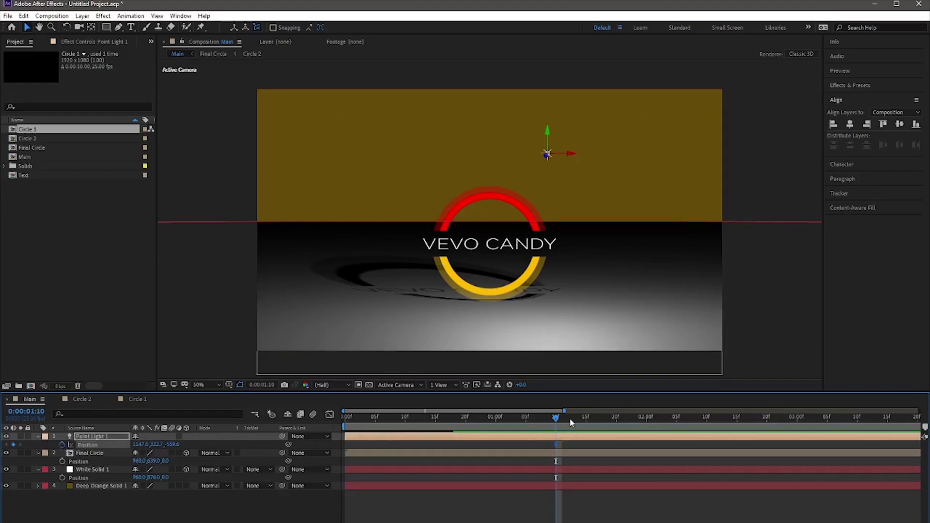
- At 0:00:05:00, shift the point light left to an X position of about 886
{"action": "left_click_drag", "start_coordinate": [563, 411], "coordinate": [740, 412]}
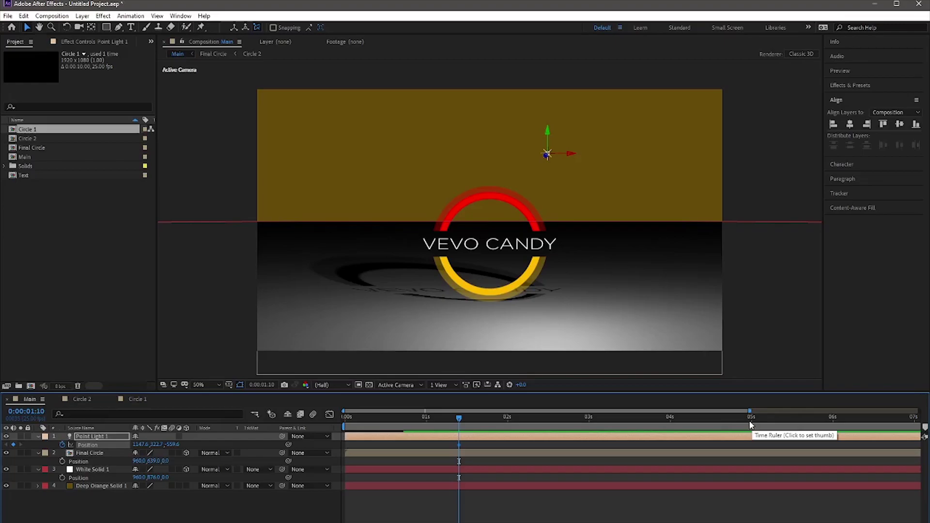
{"action": "left_click", "coordinate": [751, 420]}
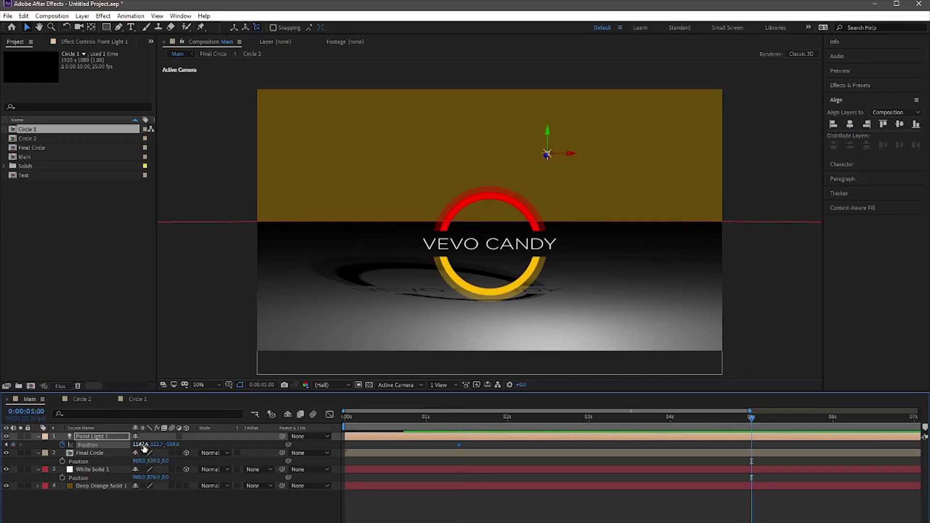
{"action": "left_click_drag", "start_coordinate": [138, 444], "coordinate": [15, 443]}
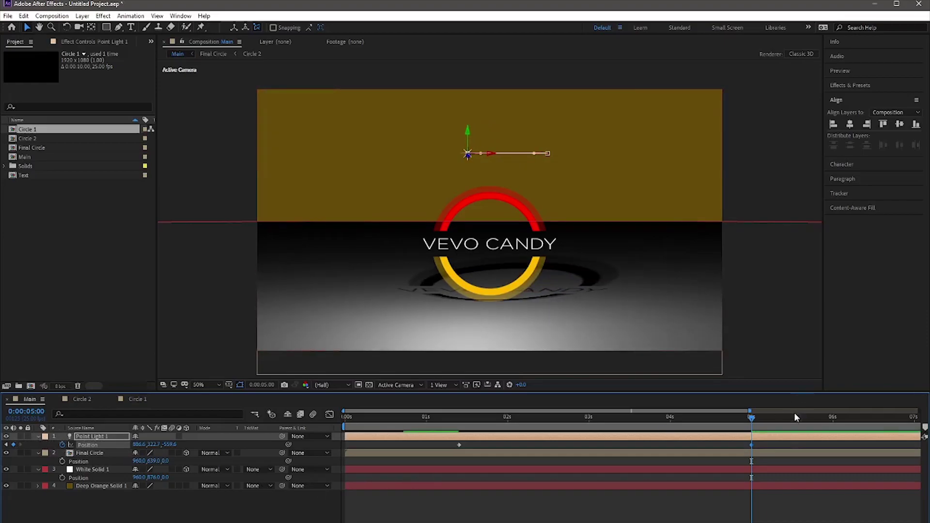
- Preview the light's movement and set its X position at 0:00:01:10 to 1093.6
{"action": "key", "text": "space"}
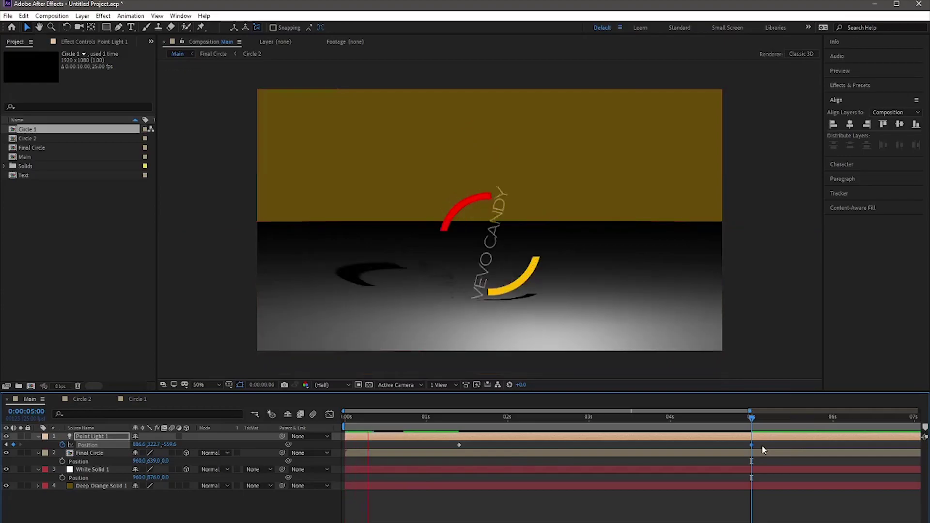
{"action": "left_click", "coordinate": [108, 437]}
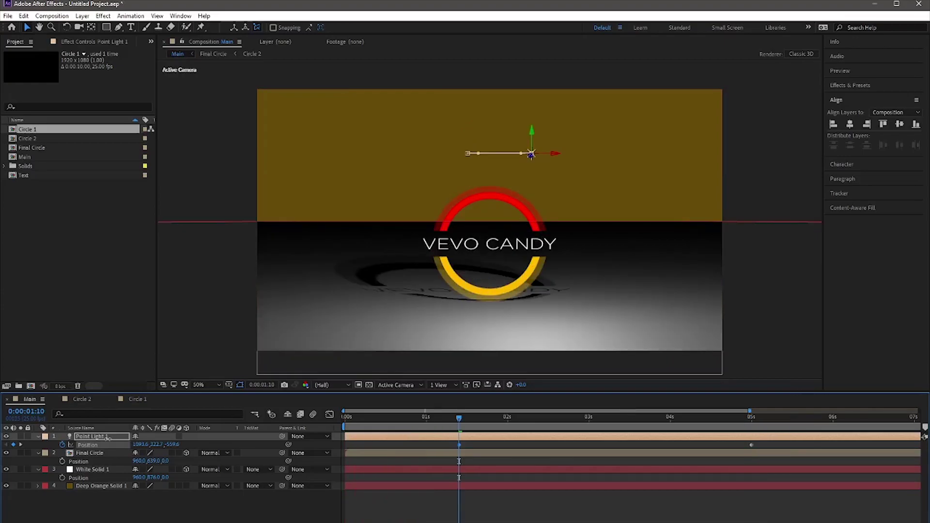
- Set the White Solid 1 floor layer's blending mode to Screen
{"action": "left_click", "coordinate": [167, 511]}
{"action": "left_click", "coordinate": [225, 469]}
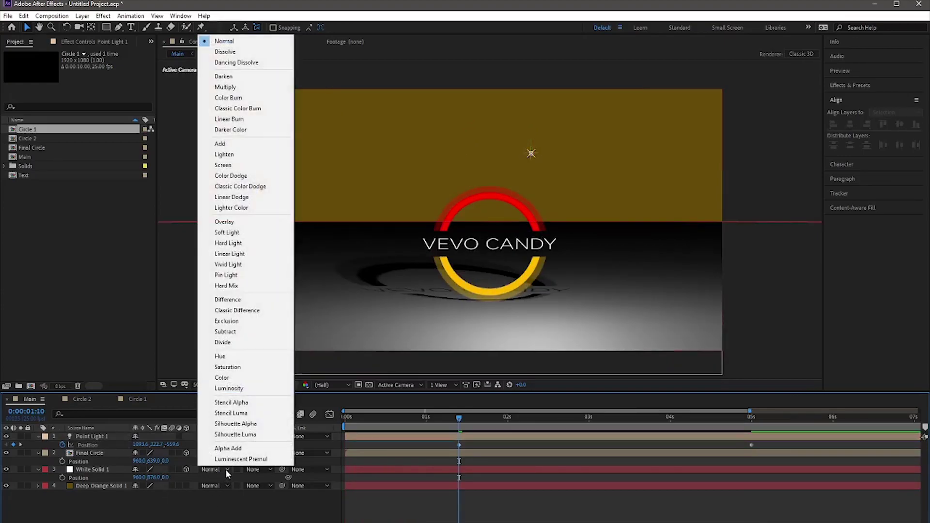
{"action": "left_click", "coordinate": [241, 165]}
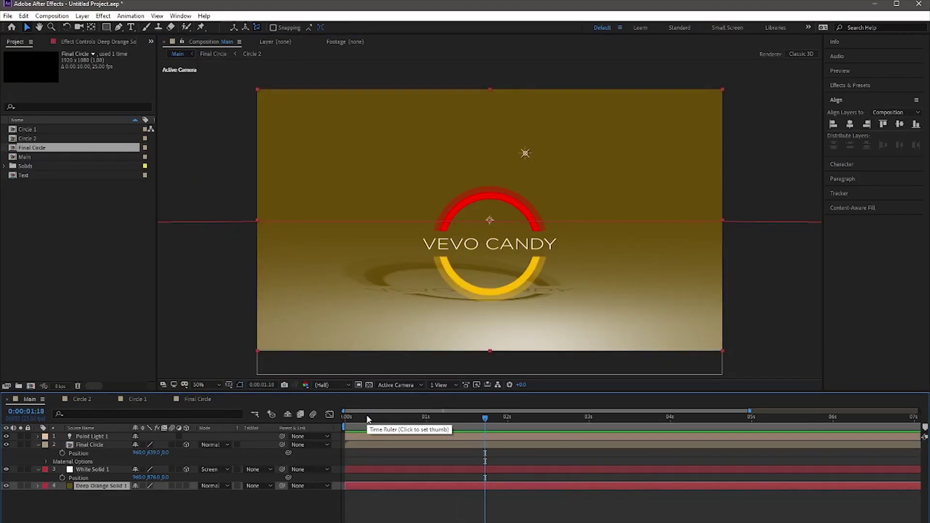
- Pull the white floor's far edge down until it passes behind the VEVO CANDY text, and preview the animation
{"action": "left_click", "coordinate": [90, 469]}
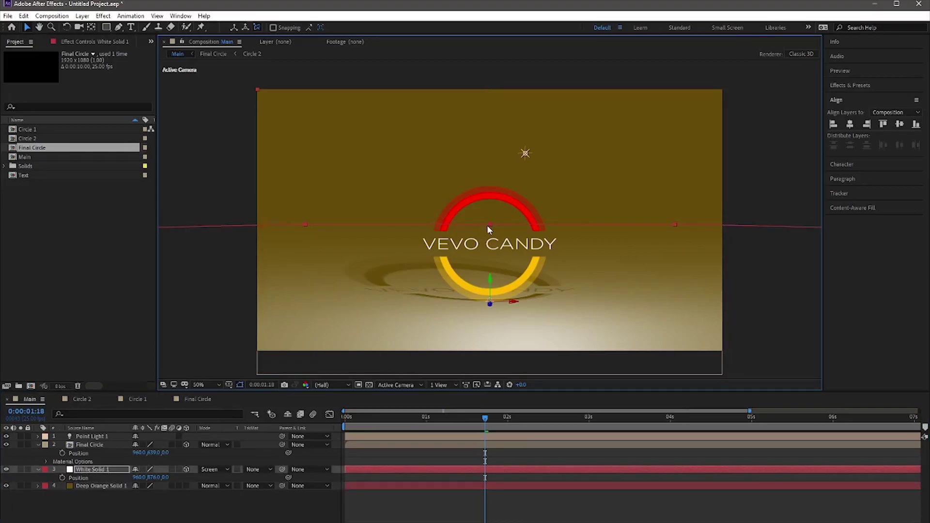
{"action": "left_click_drag", "start_coordinate": [491, 226], "coordinate": [491, 243]}
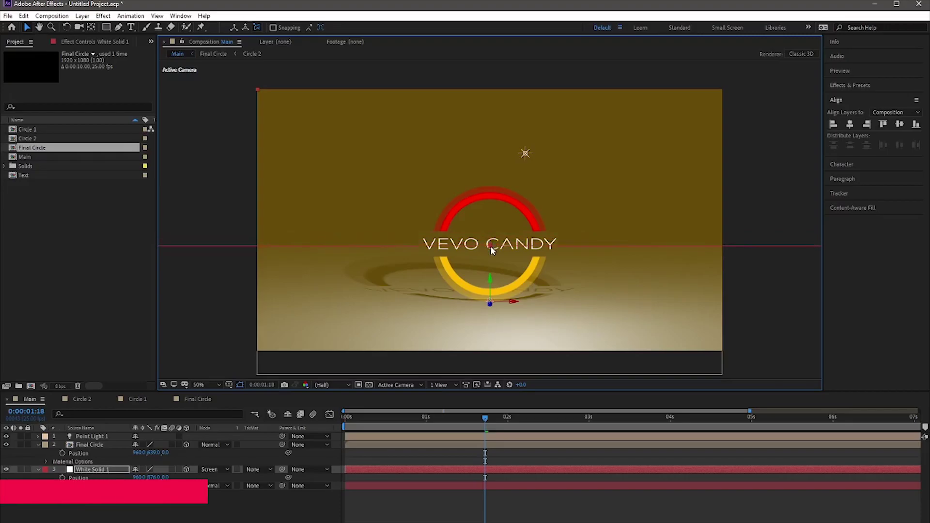
{"action": "left_click", "coordinate": [239, 286]}
{"action": "key", "text": "space"}
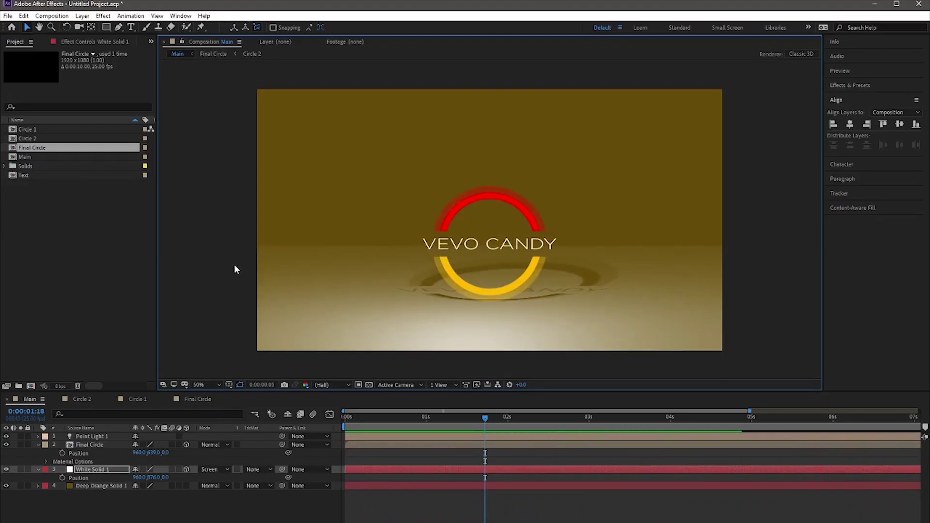
- Show the full 10-second timeline and end the work area at 5 seconds
{"action": "left_click_drag", "start_coordinate": [749, 410], "coordinate": [918, 411]}
{"action": "left_click_drag", "start_coordinate": [917, 426], "coordinate": [632, 426]}
- Collapse the Final Circle layer, reveal the point light's Position keyframes and preview the animation from the start
{"action": "left_click", "coordinate": [83, 444]}
{"action": "left_click", "coordinate": [39, 444]}
{"action": "left_click", "coordinate": [656, 438]}
{"action": "key", "text": "p"}
{"action": "left_click", "coordinate": [346, 416]}
{"action": "key", "text": "space"}
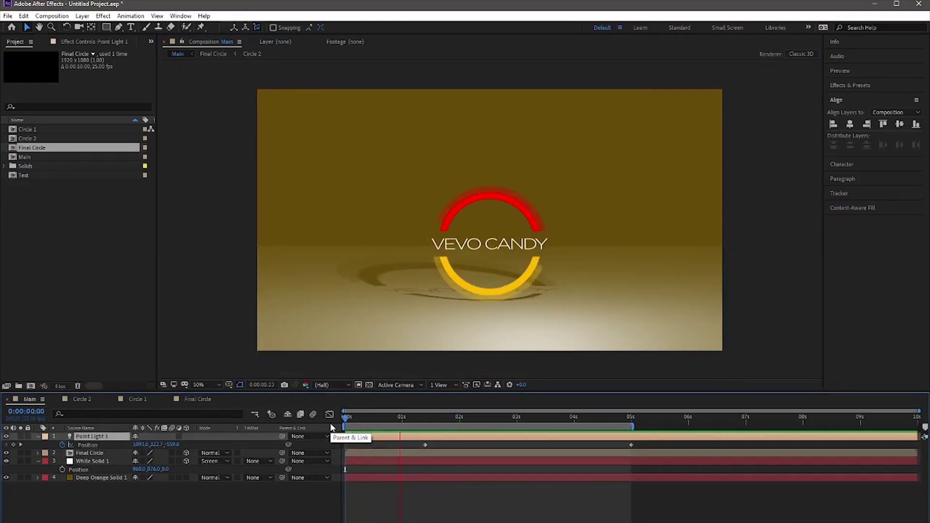
- At 0:00:03:17, recolour the deep orange background solid to a muted dark gray-blue in its solid settings
{"action": "left_click", "coordinate": [556, 424]}
{"action": "left_click", "coordinate": [89, 478]}
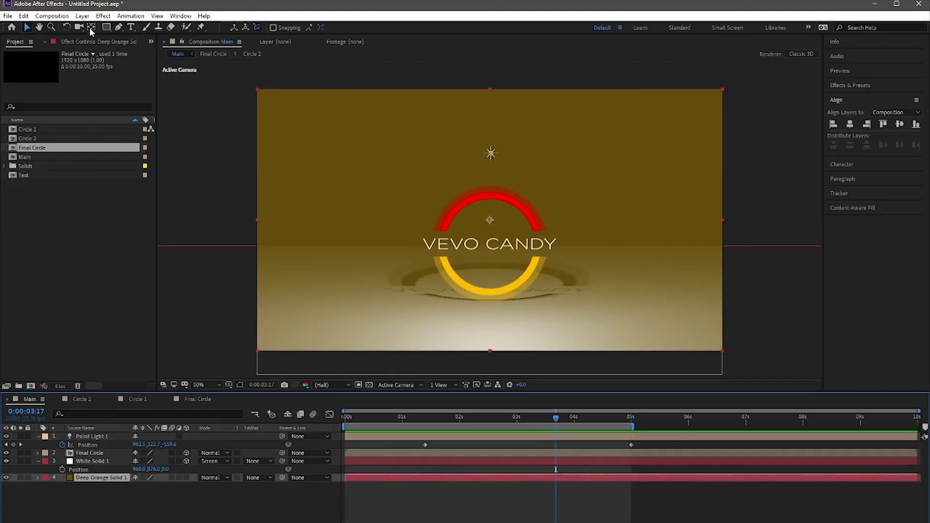
{"action": "left_click", "coordinate": [81, 16]}
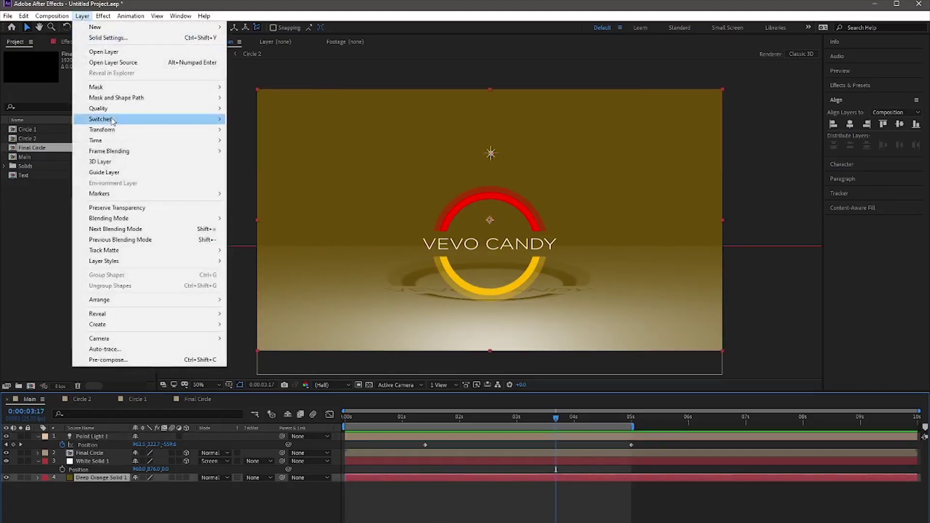
{"action": "left_click", "coordinate": [97, 38]}
{"action": "left_click", "coordinate": [203, 334]}
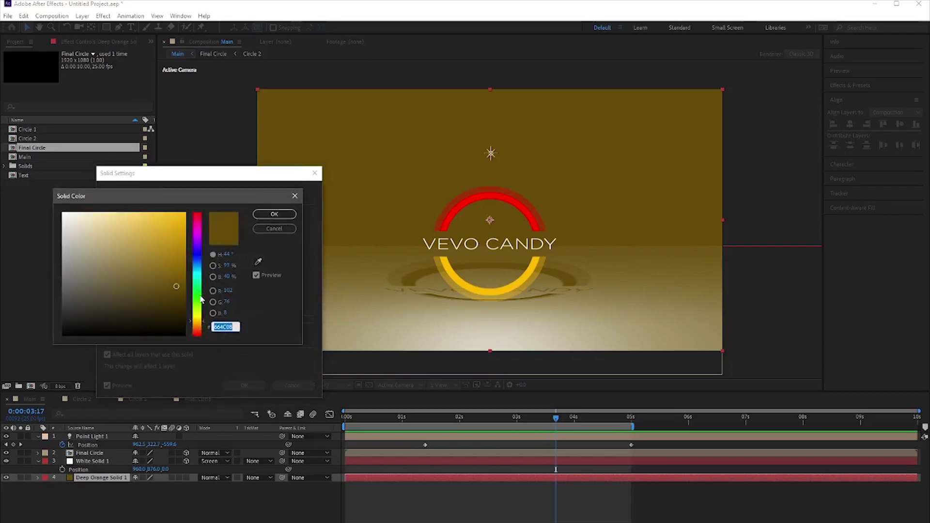
{"action": "left_click", "coordinate": [198, 229]}
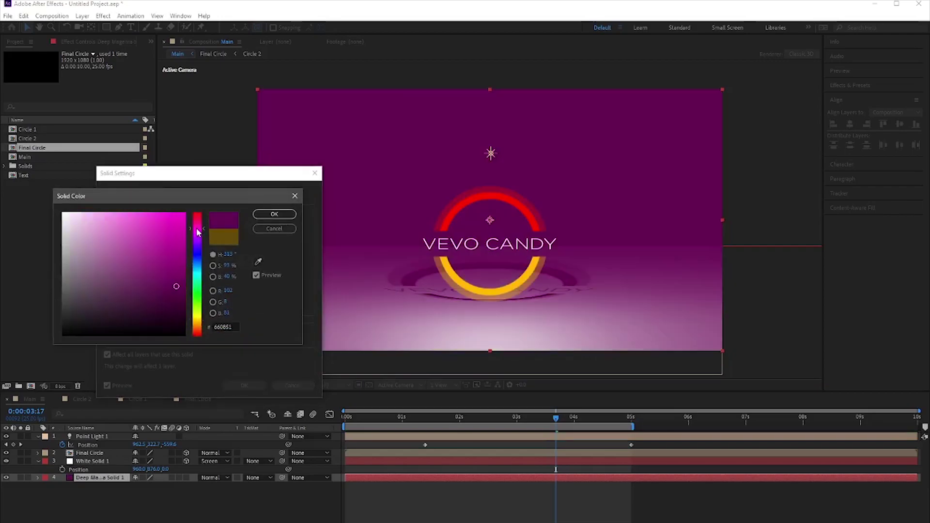
{"action": "left_click_drag", "start_coordinate": [199, 237], "coordinate": [202, 254]}
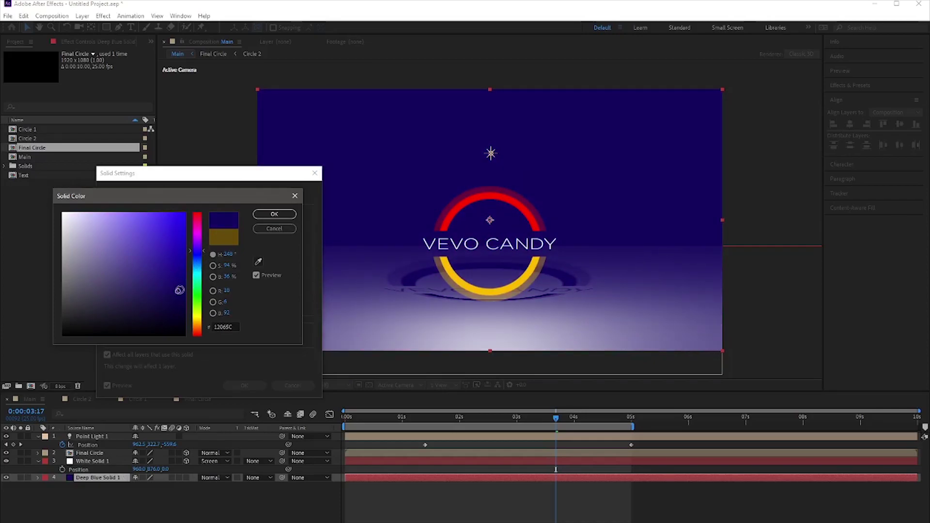
{"action": "left_click_drag", "start_coordinate": [163, 295], "coordinate": [137, 296]}
{"action": "left_click", "coordinate": [274, 213]}
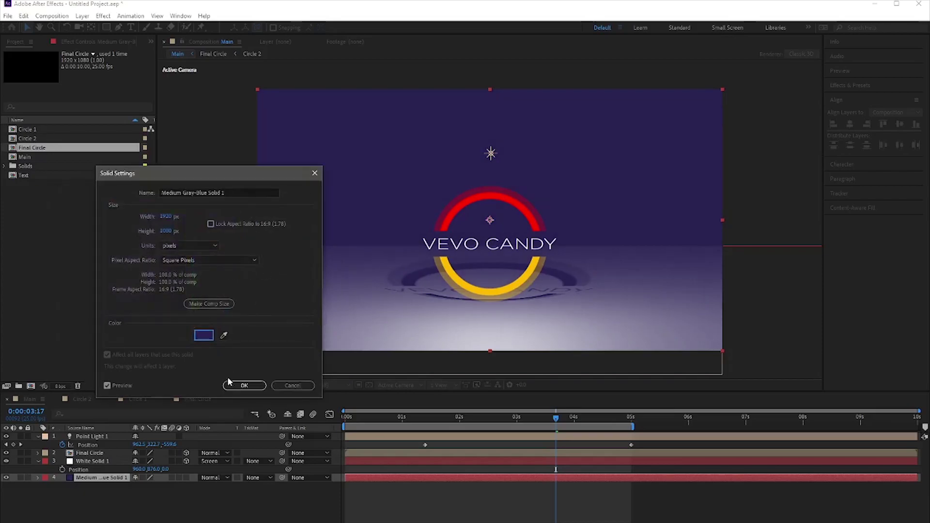
{"action": "left_click", "coordinate": [244, 384]}
- Preview the recoloured scene from the first frame
{"action": "left_click_drag", "start_coordinate": [355, 421], "coordinate": [329, 415]}
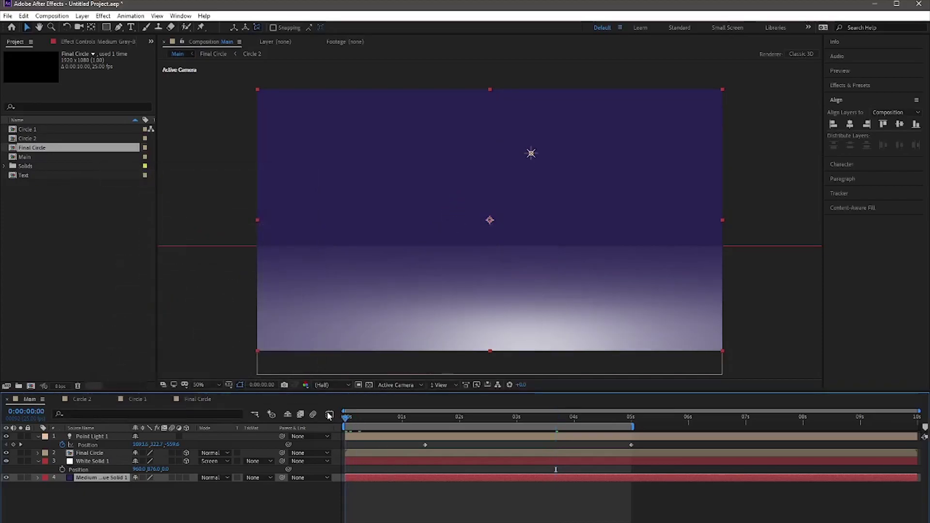
{"action": "key", "text": "space"}
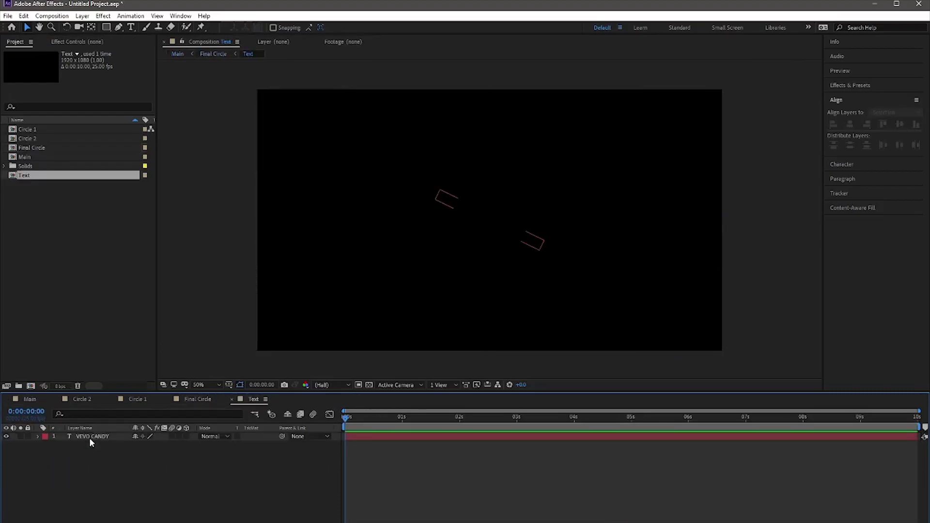
- Reveal the VEVO CANDY text's keyframes, move the last Tracking Amount keyframe to 0:00:01:15, and preview the Text and Main compositions
{"action": "left_click", "coordinate": [98, 436]}
{"action": "key", "text": "u"}
{"action": "left_click_drag", "start_coordinate": [401, 418], "coordinate": [423, 420]}
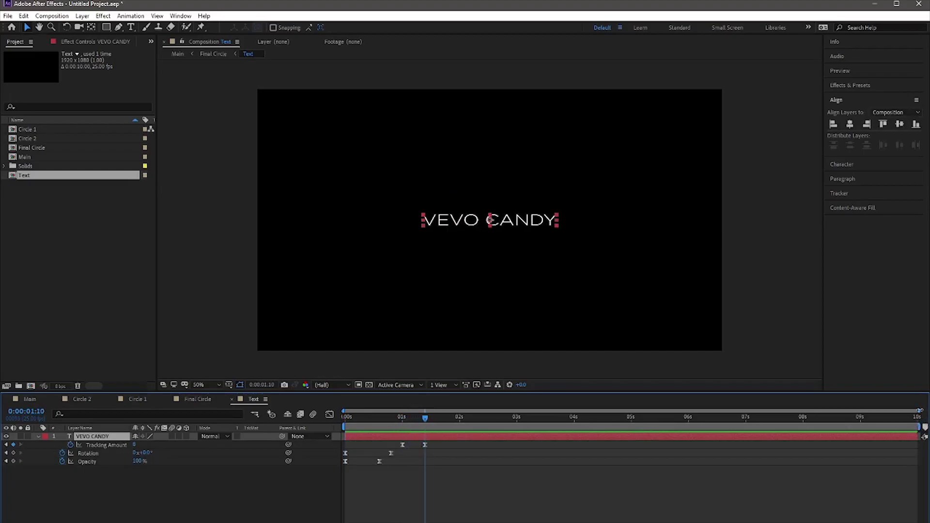
{"action": "left_click_drag", "start_coordinate": [906, 410], "coordinate": [573, 411]}
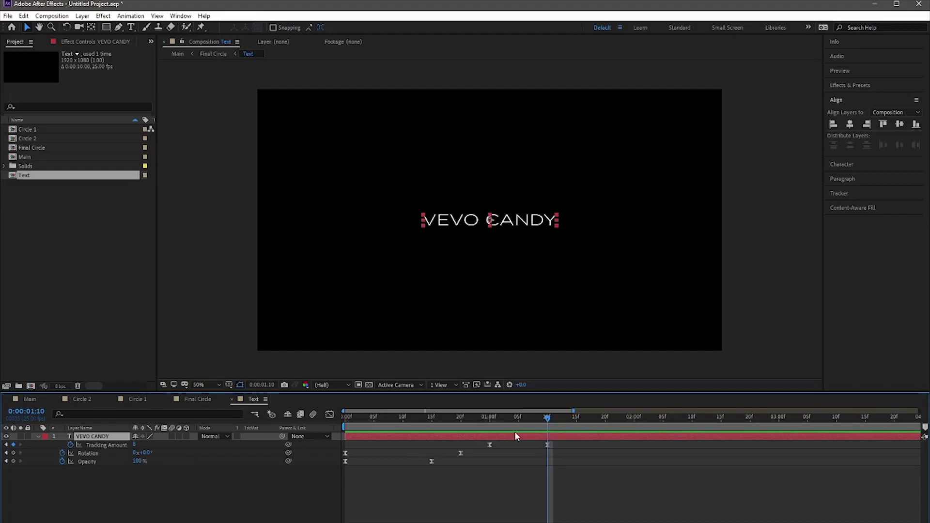
{"action": "left_click", "coordinate": [576, 417]}
{"action": "left_click_drag", "start_coordinate": [555, 441], "coordinate": [489, 447]}
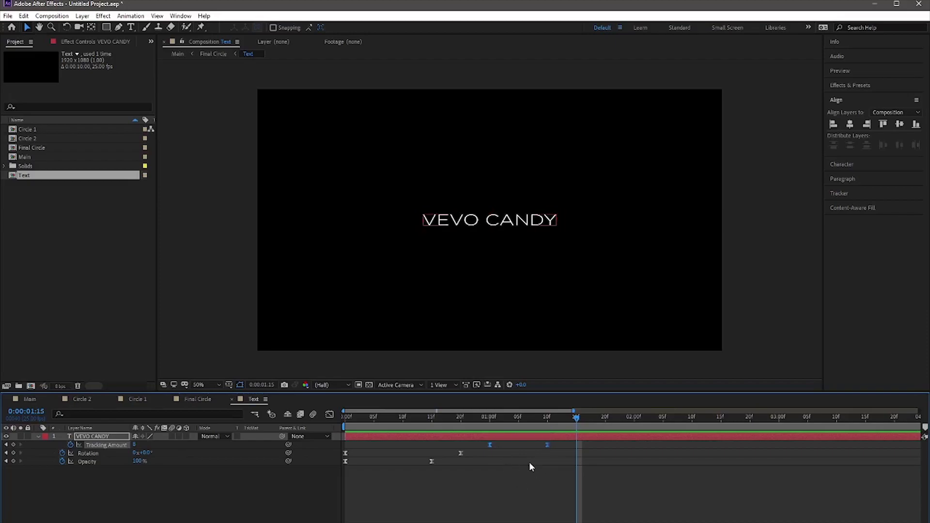
{"action": "left_click_drag", "start_coordinate": [547, 444], "coordinate": [576, 444]}
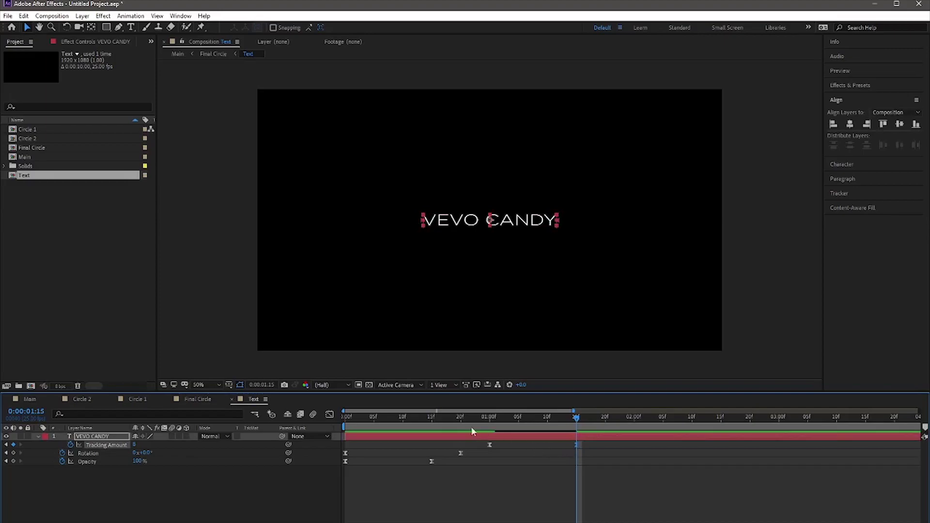
{"action": "key", "text": "space"}
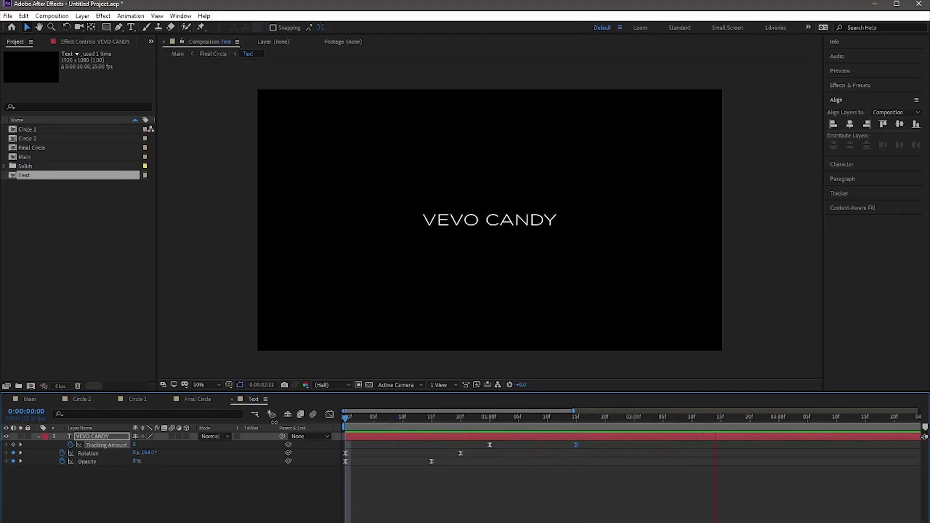
{"action": "left_click", "coordinate": [36, 400]}
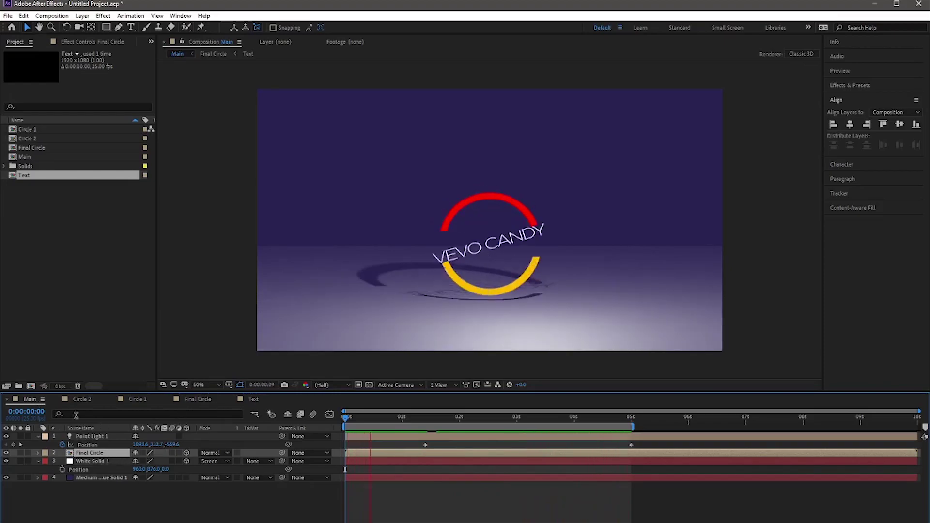
- In the Text composition, move the first Tracking Amount keyframe to 0:00:01:05 and preview the change in the Main composition
{"action": "left_click", "coordinate": [252, 398]}
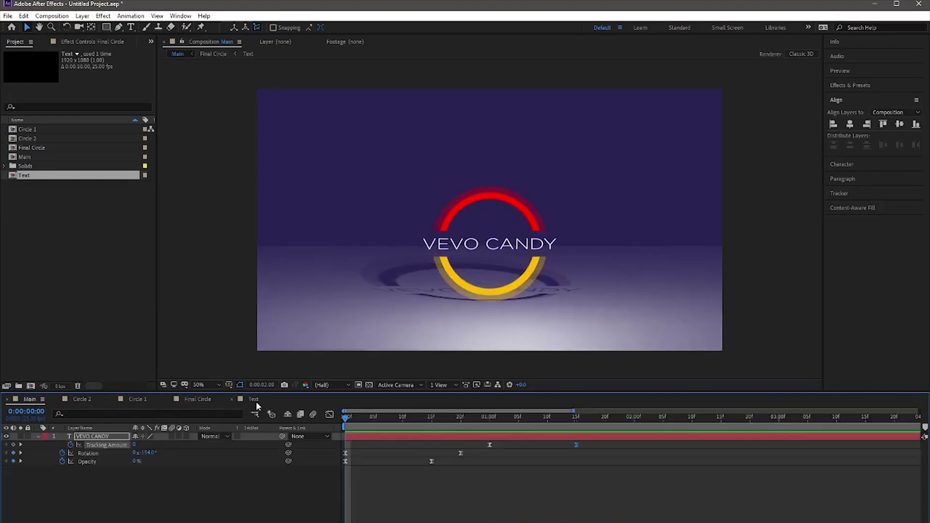
{"action": "left_click", "coordinate": [518, 421]}
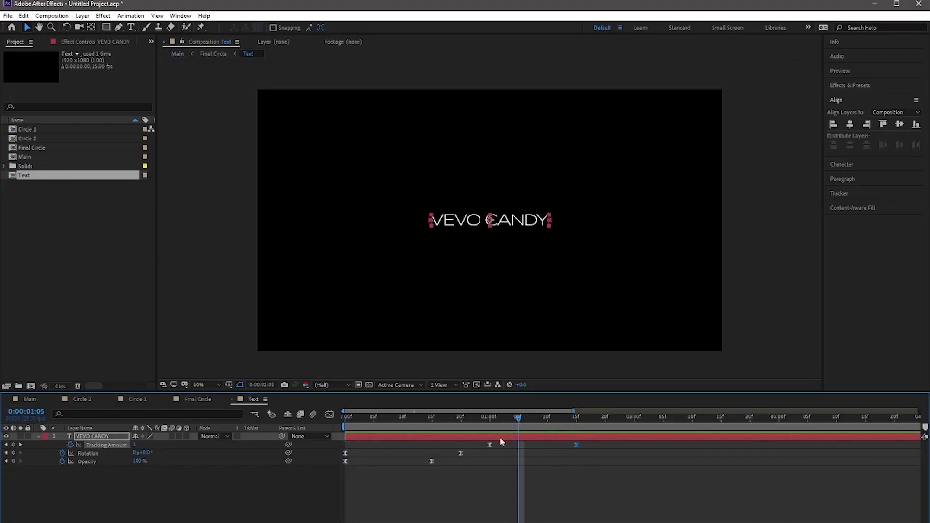
{"action": "left_click_drag", "start_coordinate": [488, 443], "coordinate": [514, 444]}
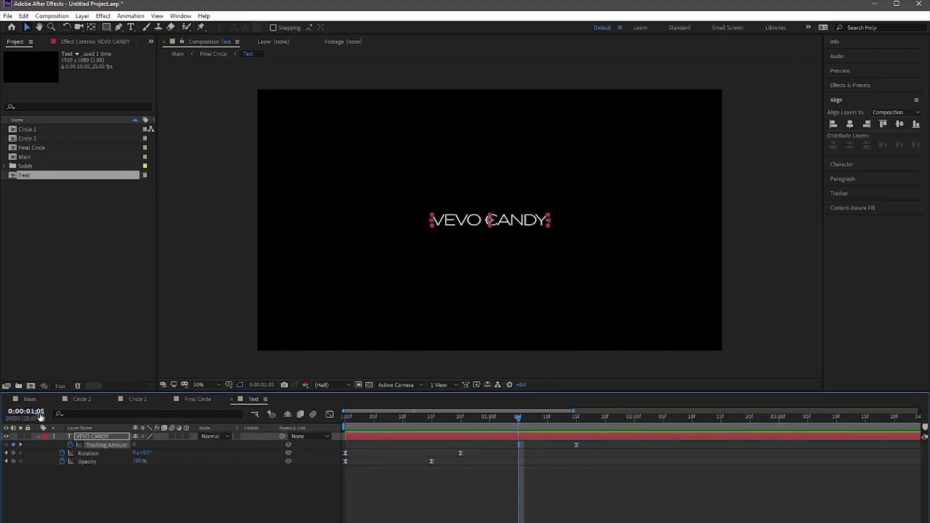
{"action": "left_click", "coordinate": [29, 399]}
{"action": "key", "text": "space"}
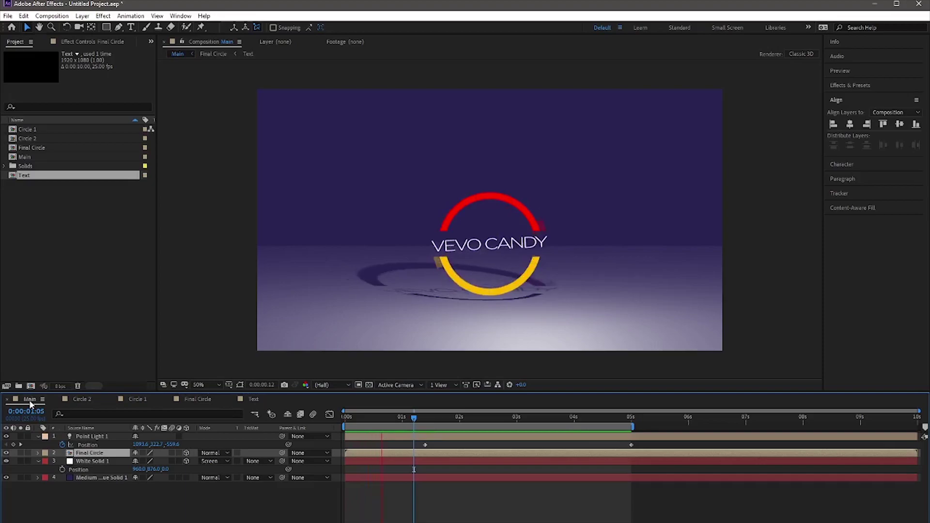